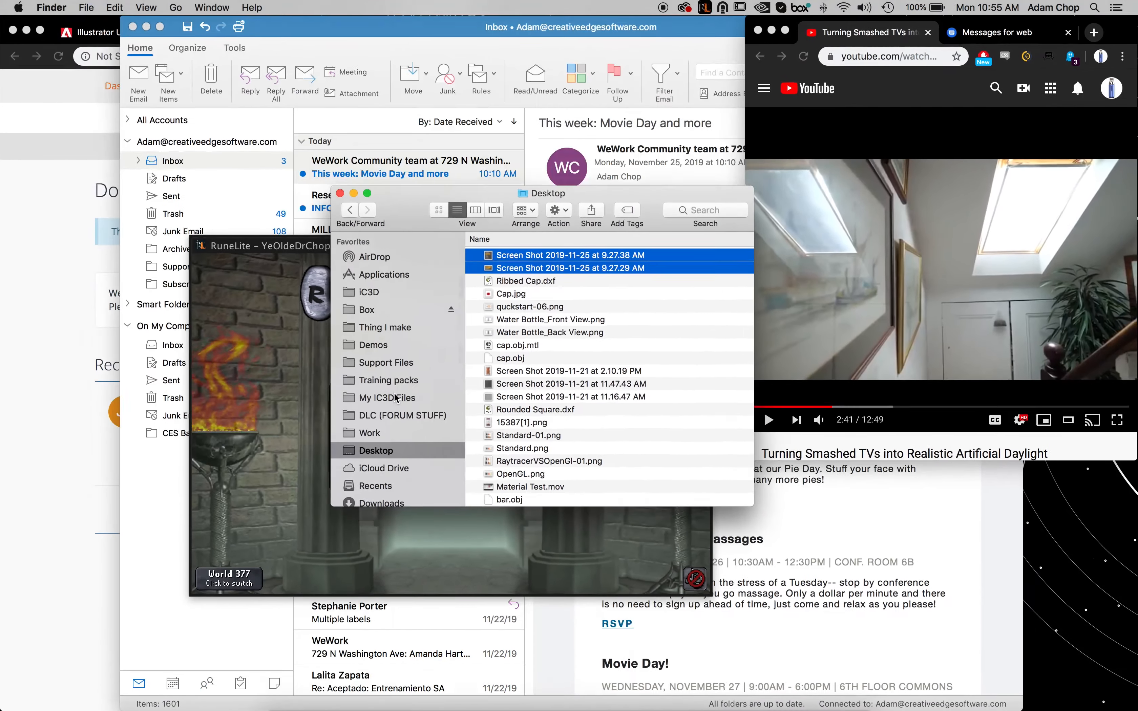
Move the Finder window showing the desktop files to Desktop 2 and switch to that desktop.
key("ctrl+Up")
left_click_drag(783, 115, 581, 10)
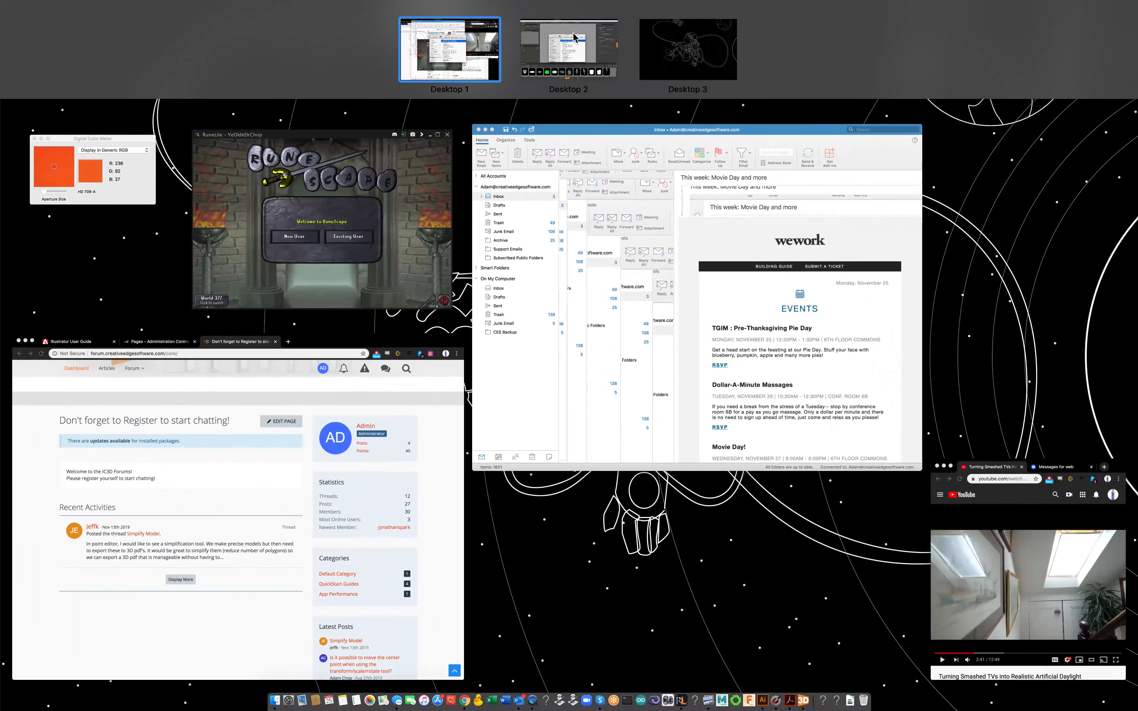
left_click(571, 45)
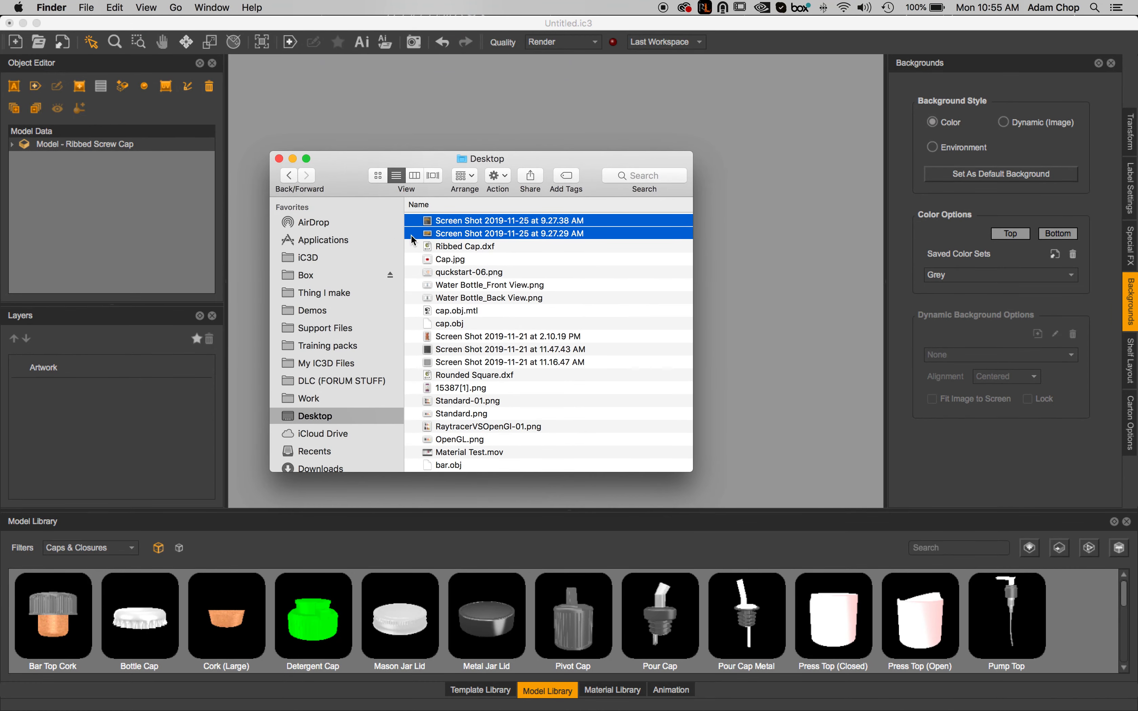
Preview Cap.jpg from the desktop files and examine the ribs on the red cap up close.
left_click(455, 247)
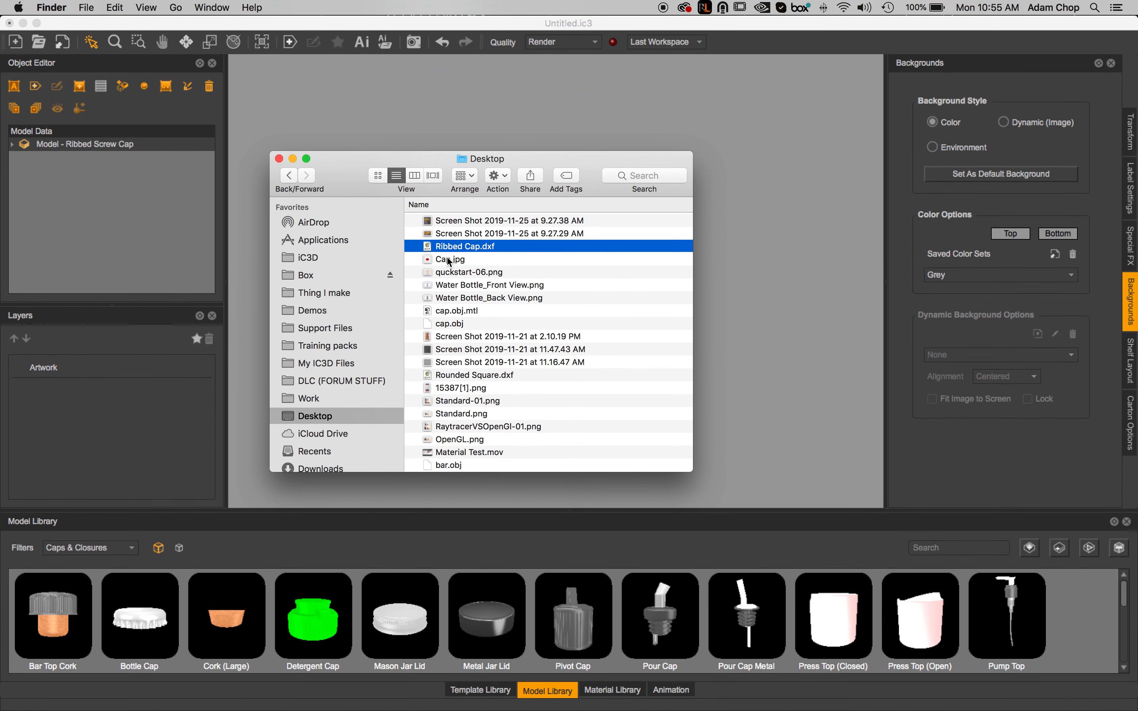
left_click(450, 259)
key("space")
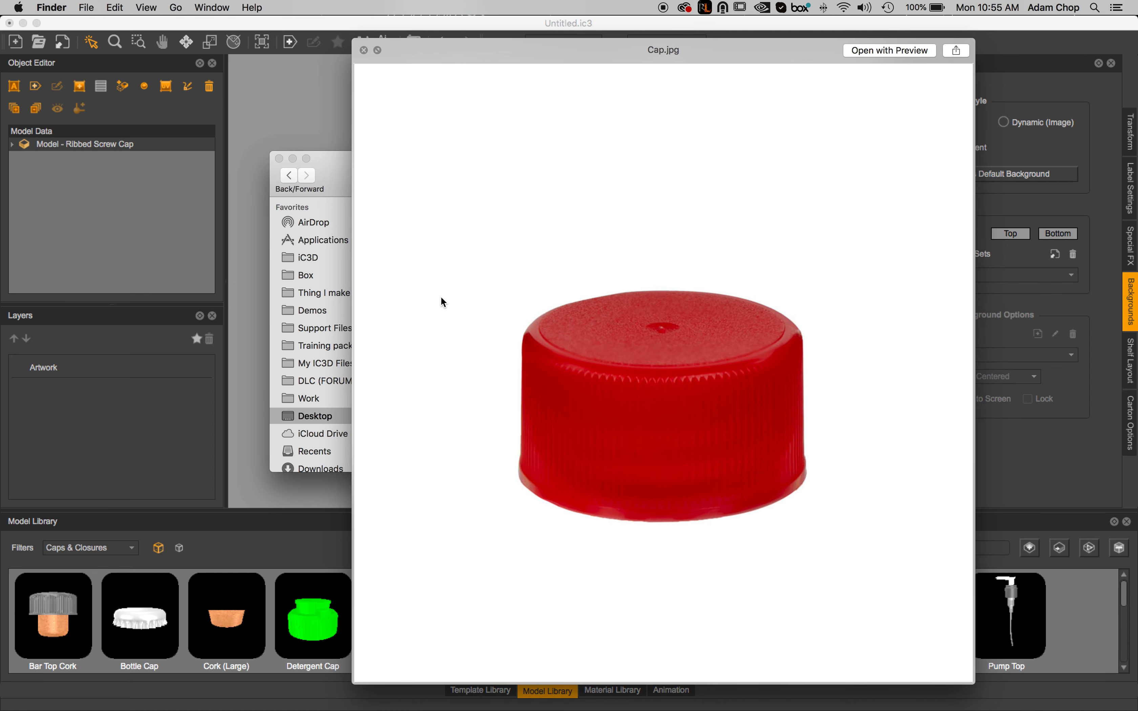
left_click_drag(728, 58, 645, 43)
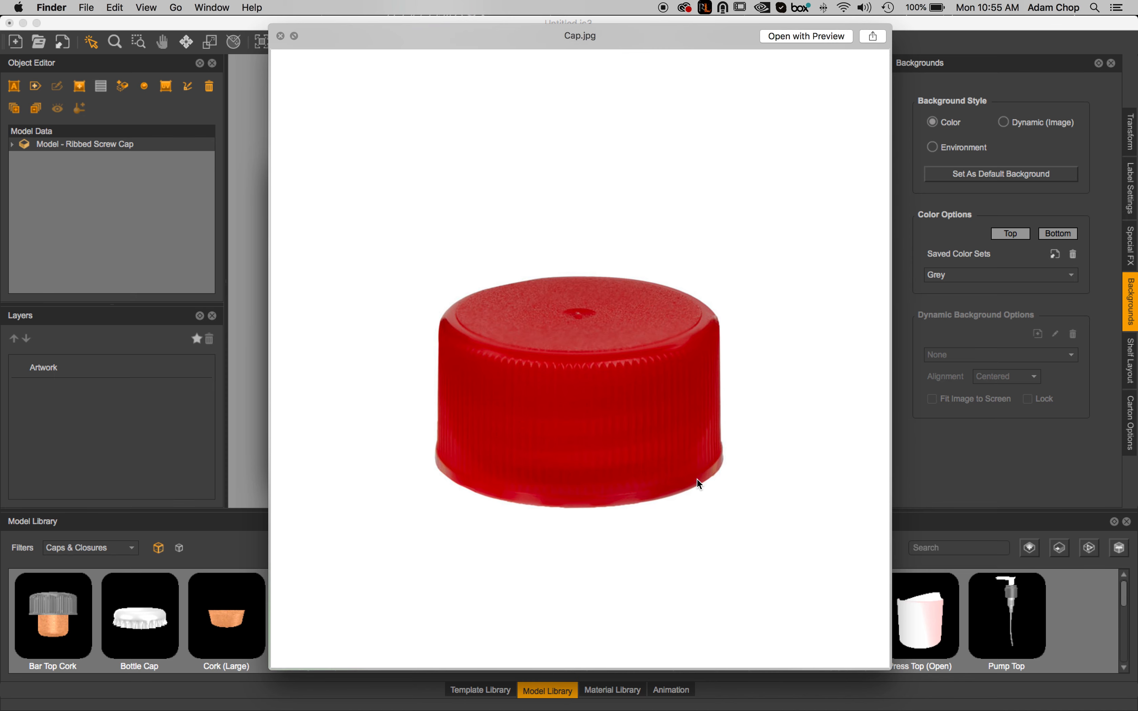
scroll(698, 464, "up", 5)
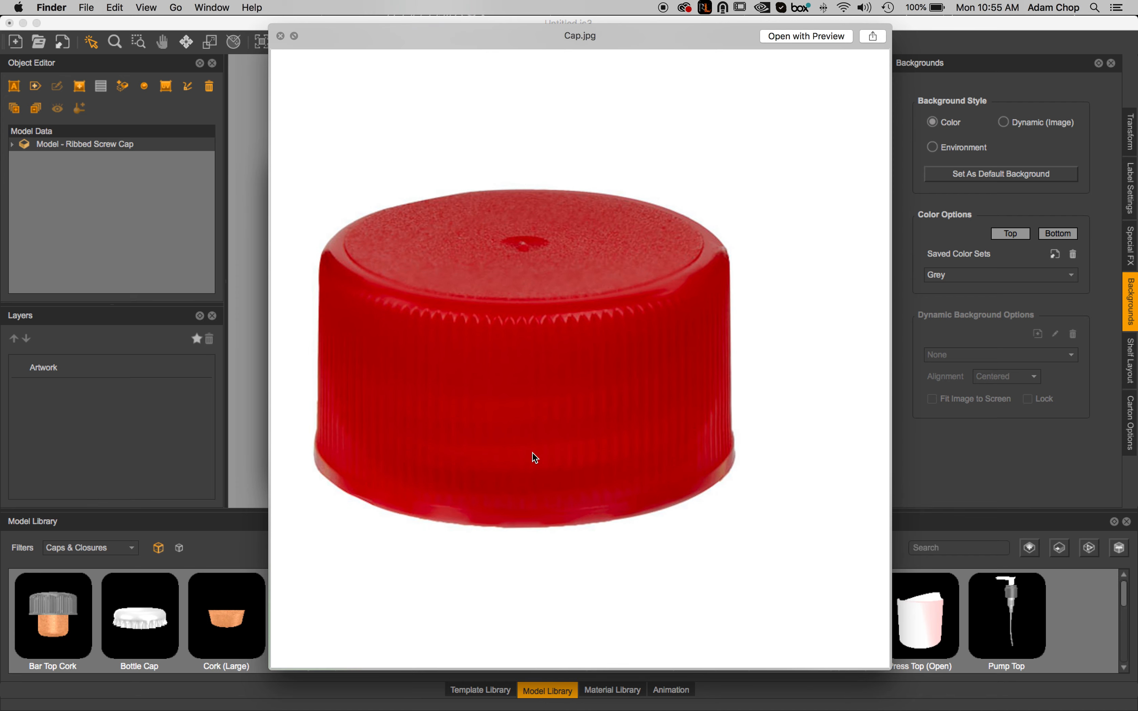
key("space")
Switch to IC3D and delete the Ribbed Screw Cap model from the scene.
left_click(455, 102)
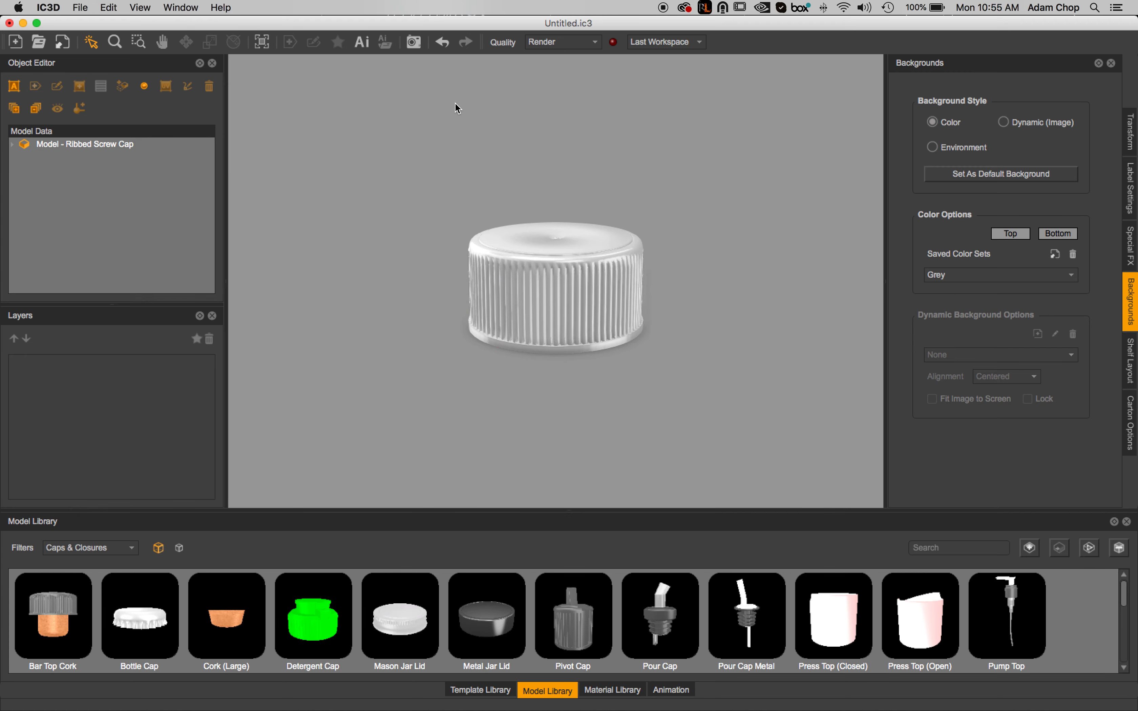
double_click(505, 22)
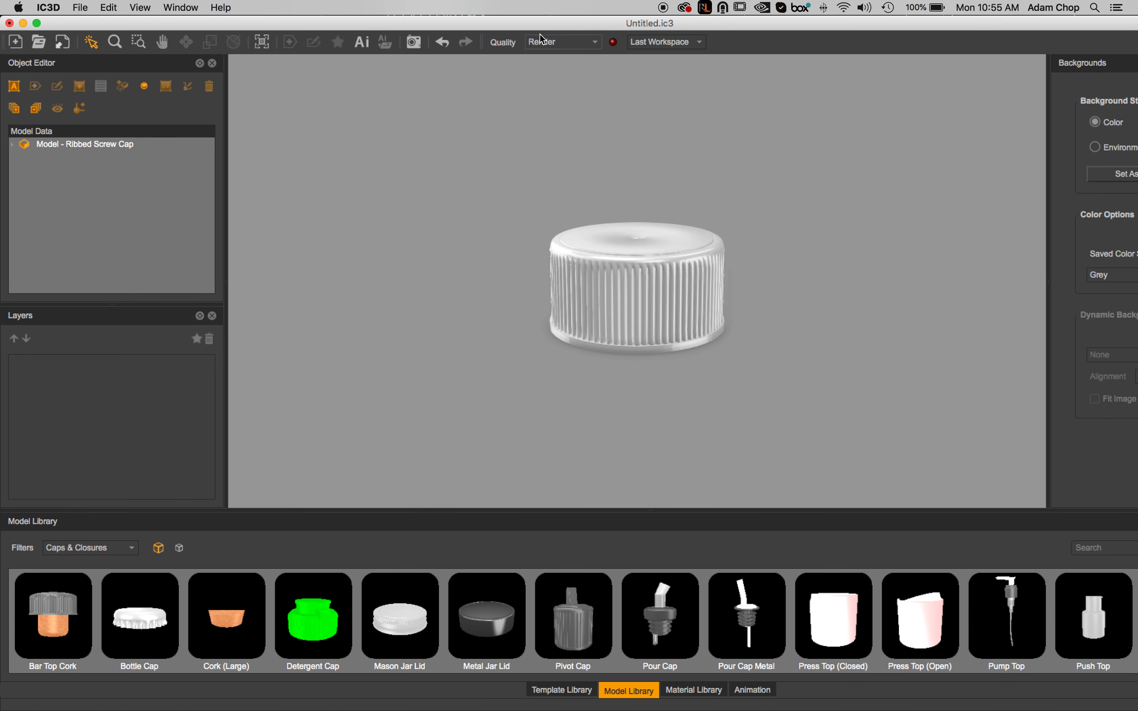
double_click(519, 19)
left_click(531, 288)
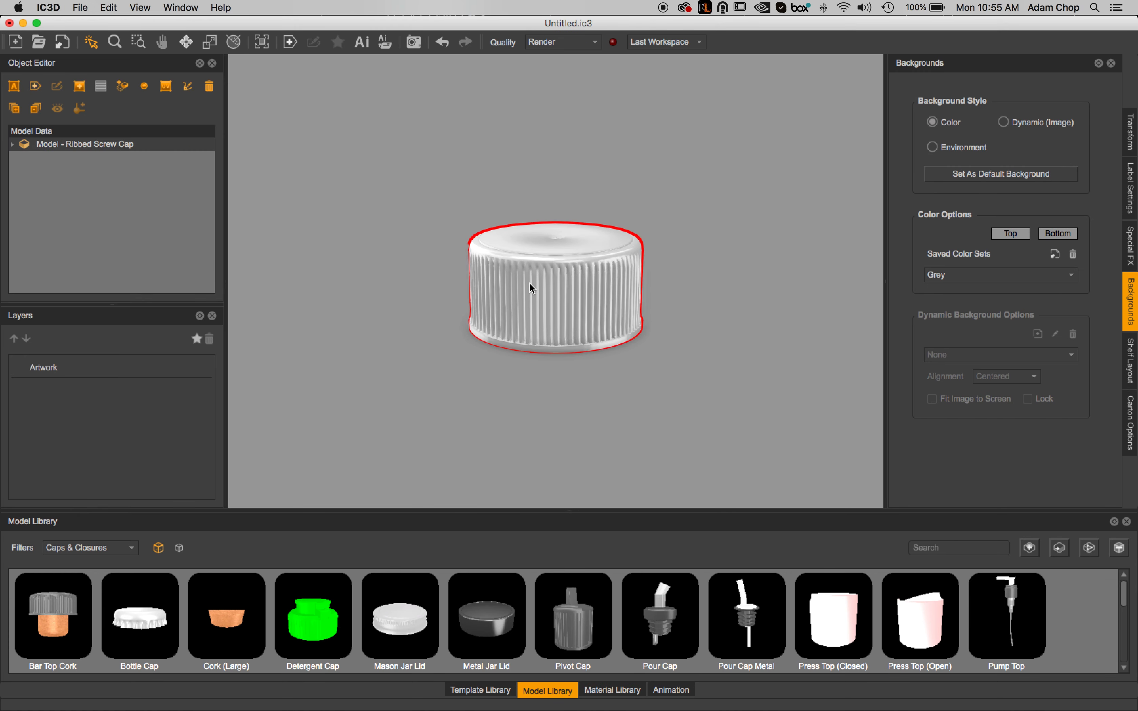
left_click_drag(420, 276, 419, 249)
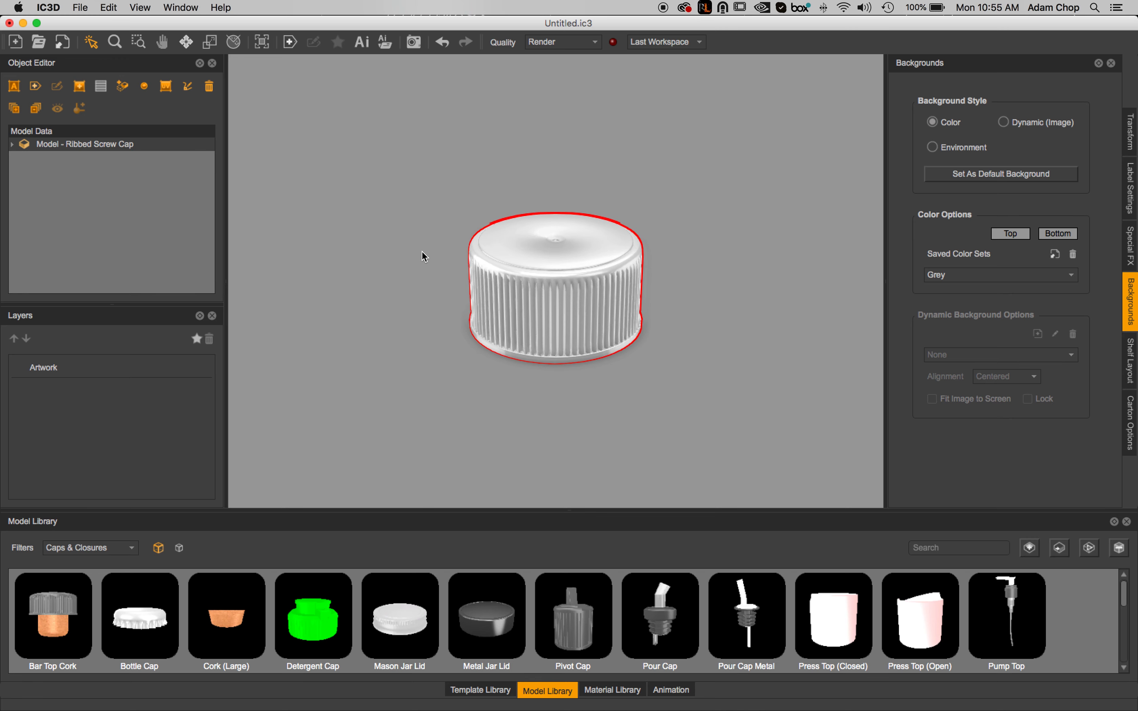
key("Delete")
Open the Shape Modeller template from the Template Library.
left_click(672, 380)
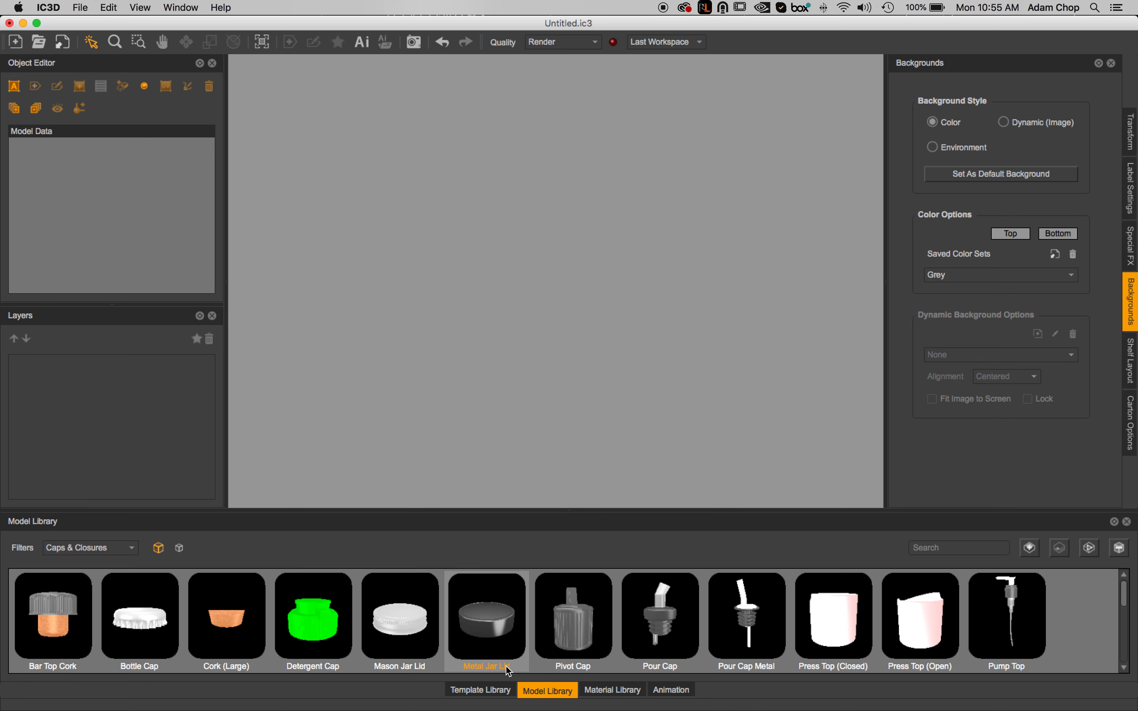
left_click(484, 690)
scroll(546, 610, "down", 3)
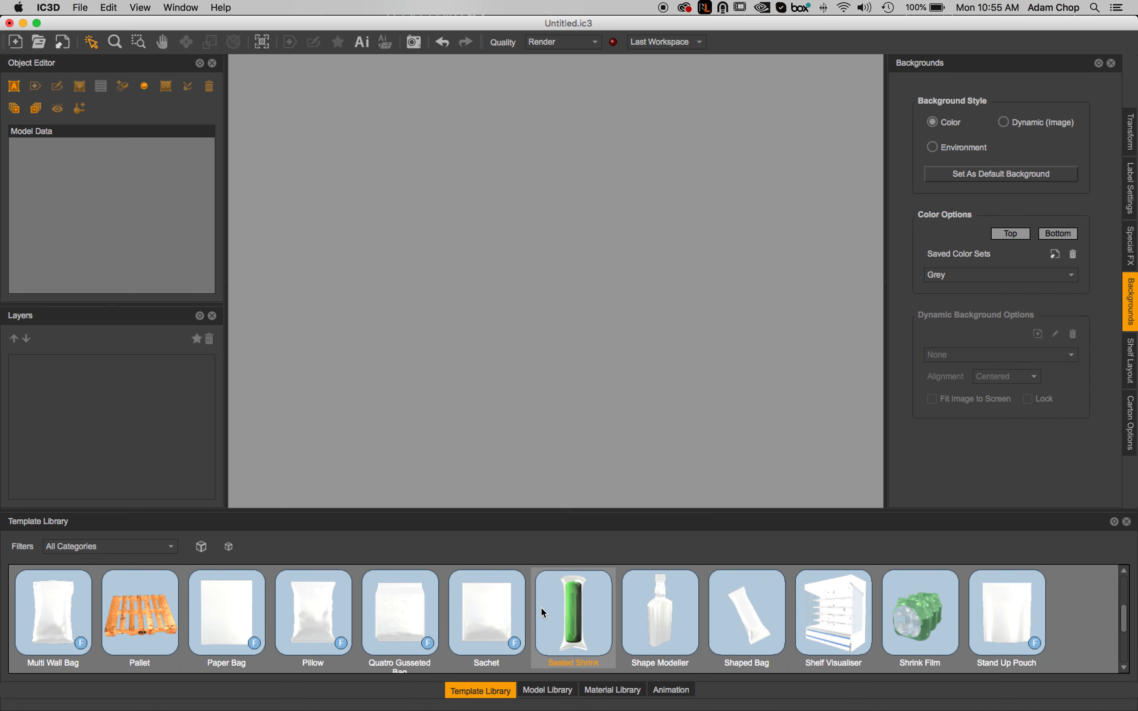
left_click(675, 632)
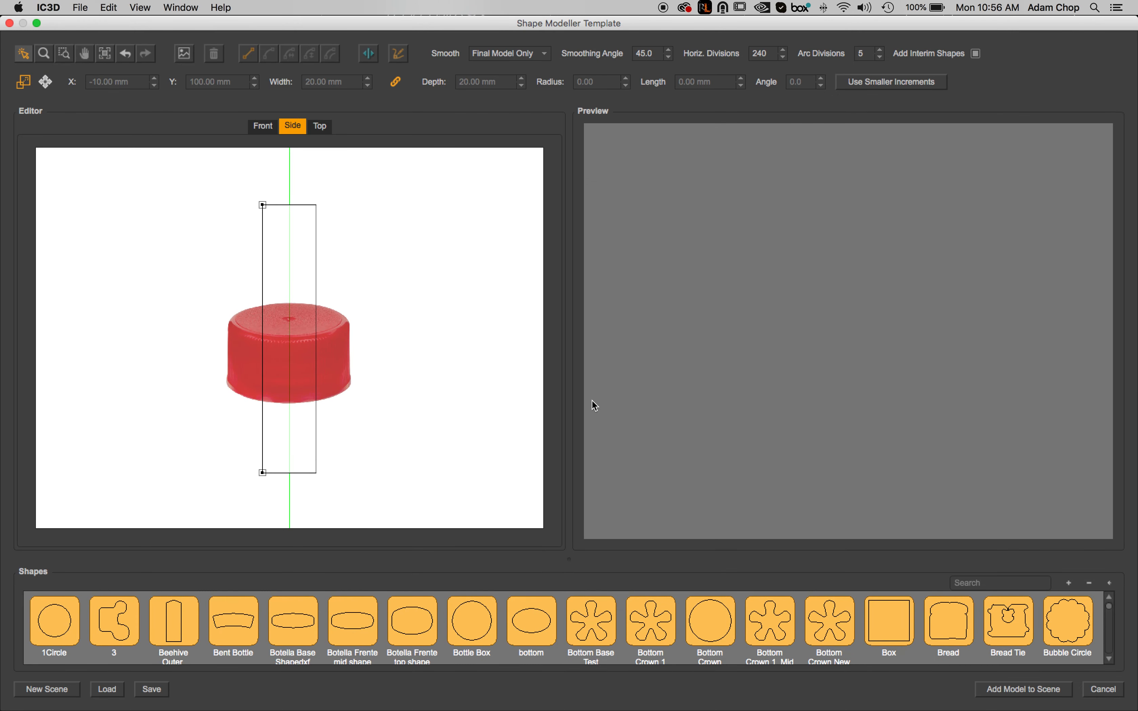
Nudge the profile's bottom point to generate the 3D preview, and enlarge the Shapes library to browse the available cross-section shapes.
left_click(263, 471)
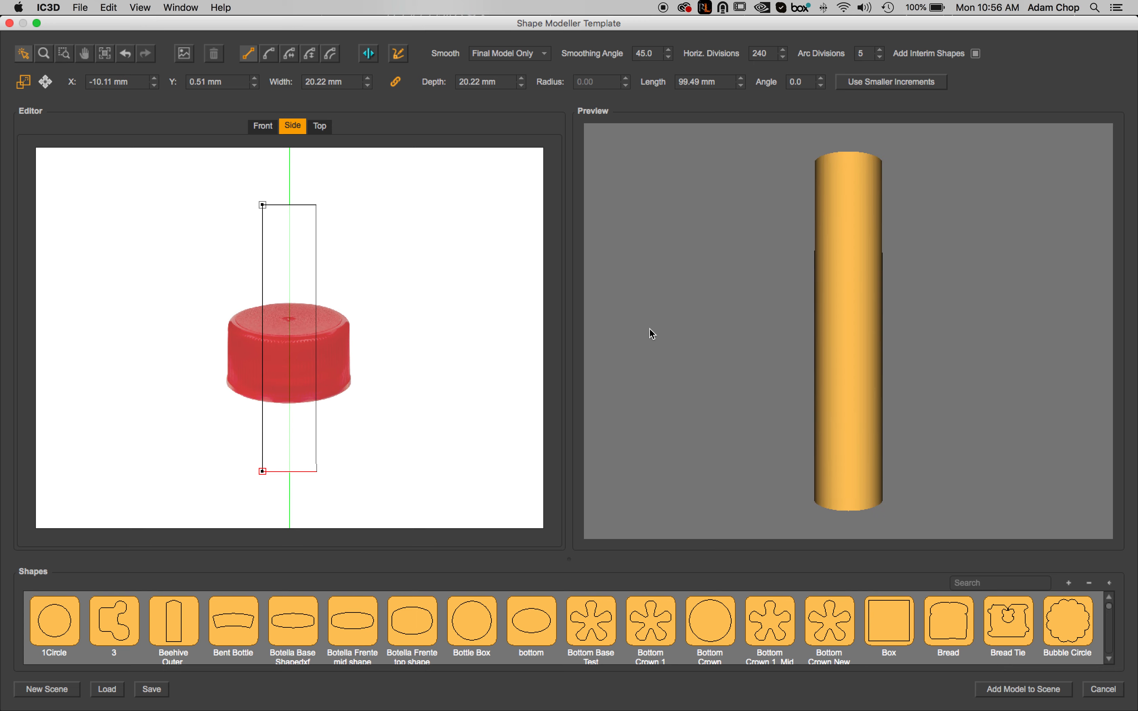
left_click_drag(749, 320, 723, 333)
left_click(394, 602)
left_click_drag(568, 557, 605, 376)
left_click(617, 485)
scroll(619, 486, "down", 10)
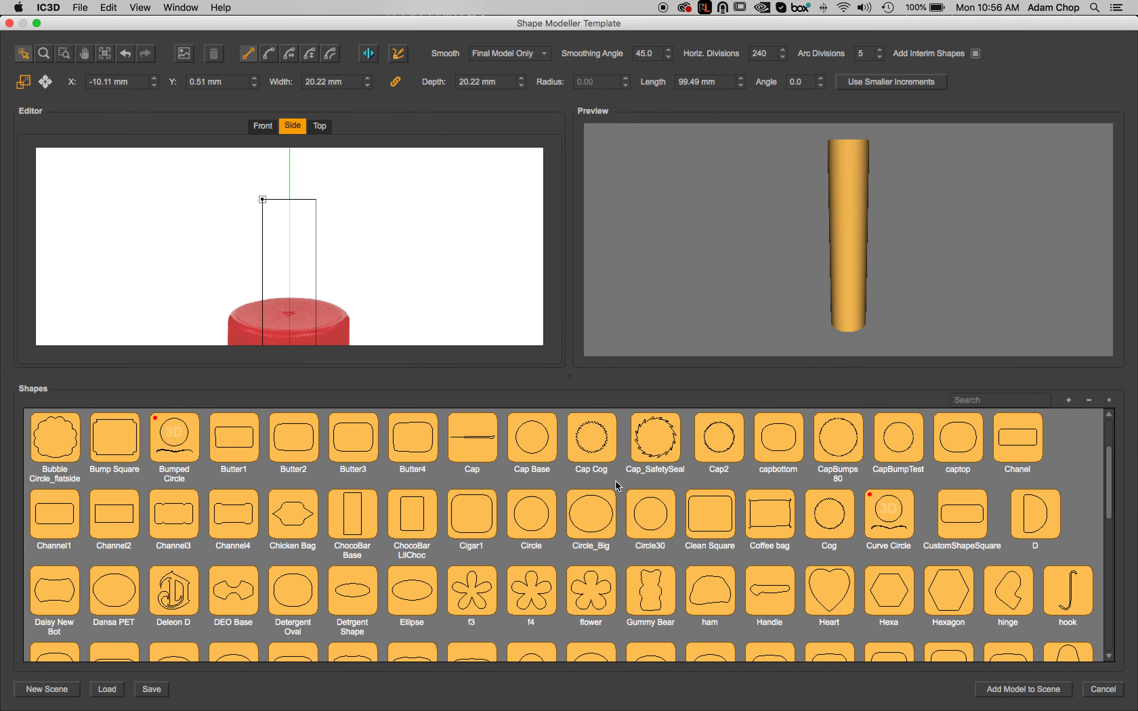
scroll(619, 486, "down", 3)
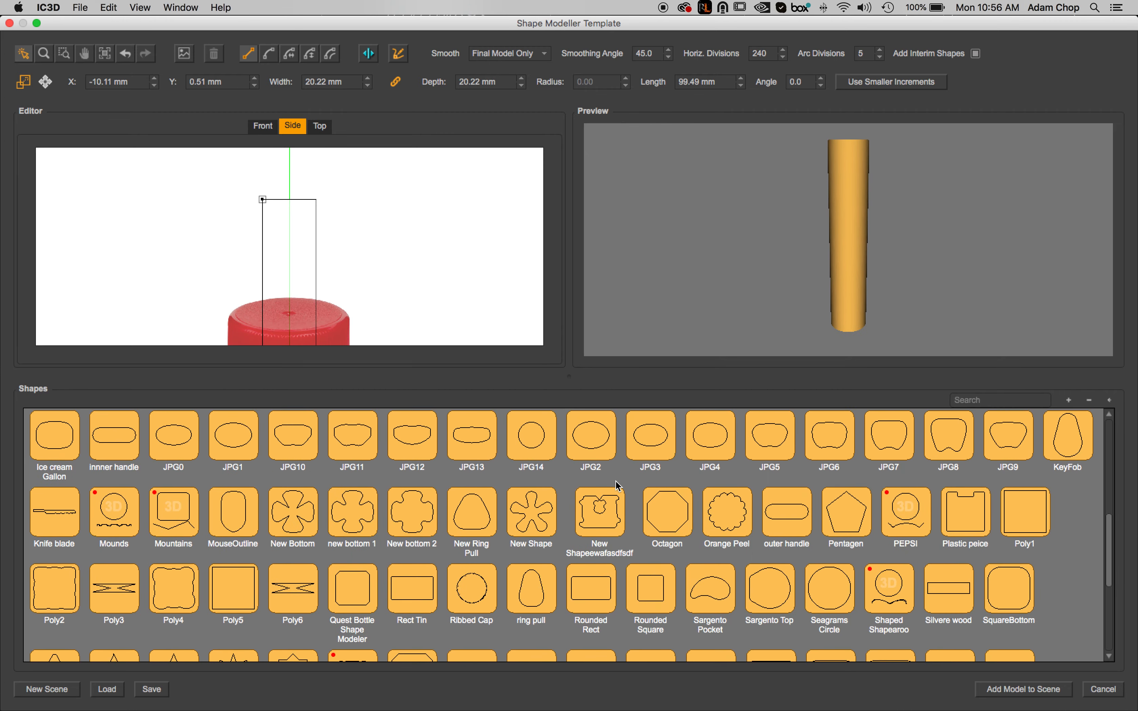
scroll(619, 487, "up", 7)
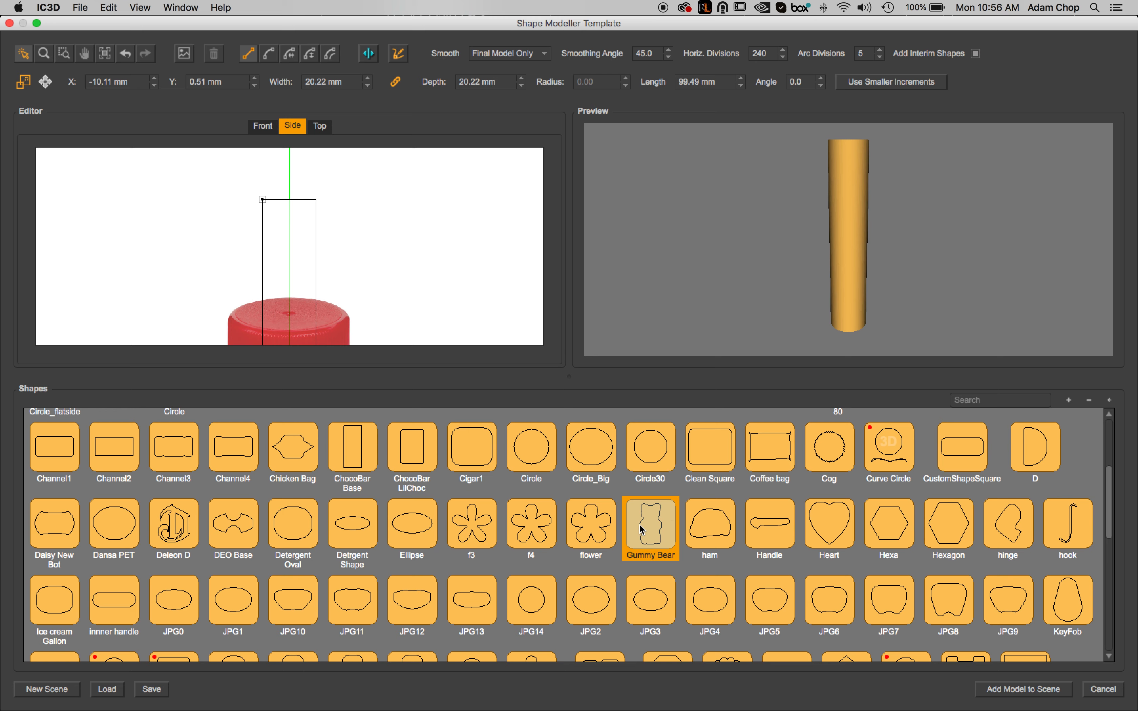
Assign the Gummy Bear shape to the profile's top point and inspect the resulting form in the preview.
left_click_drag(658, 537, 320, 309)
left_click(263, 200)
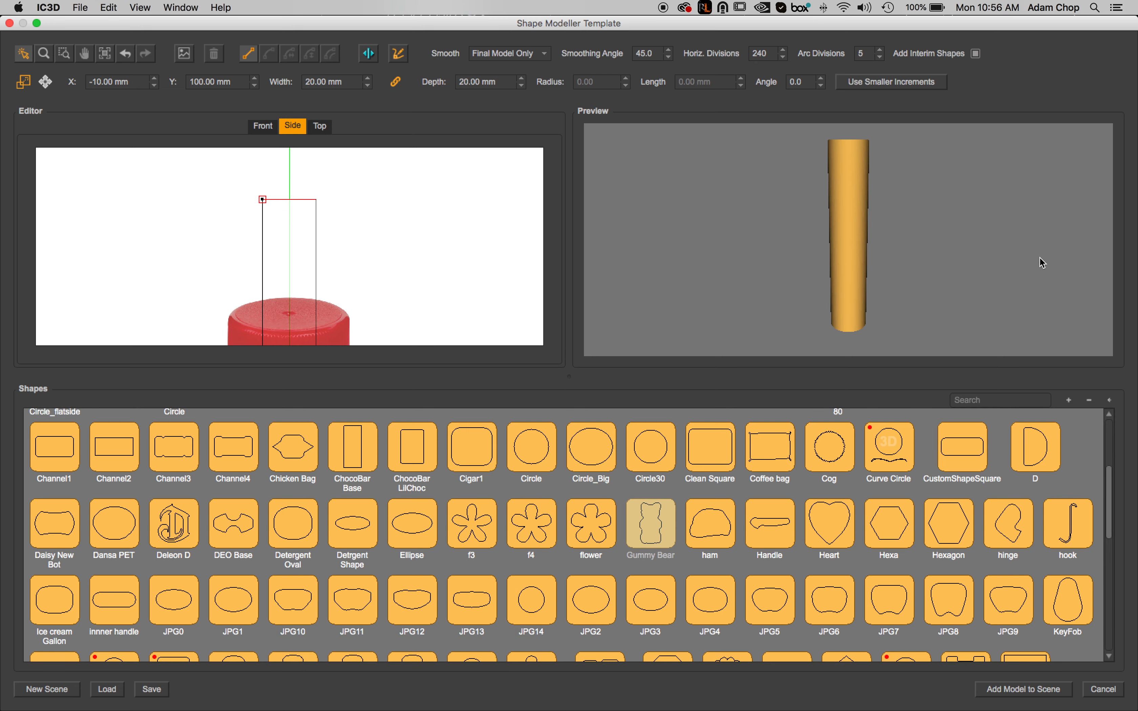
left_click_drag(765, 201, 816, 215)
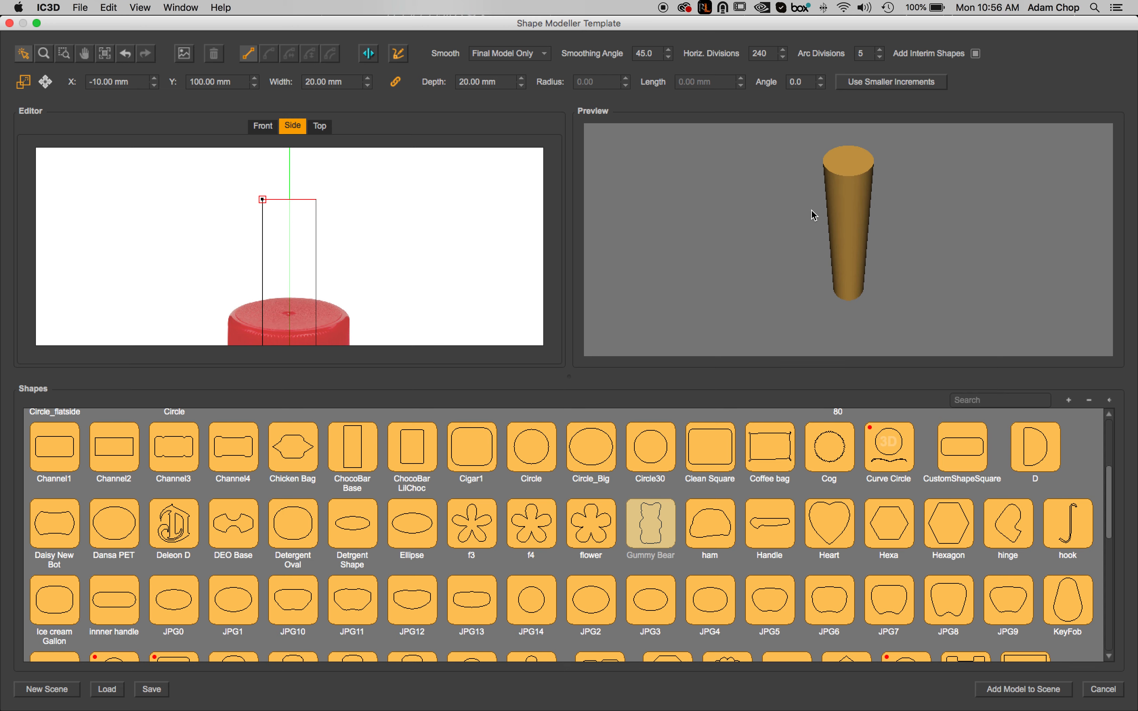
left_click_drag(659, 522, 266, 203)
left_click_drag(809, 236, 817, 157)
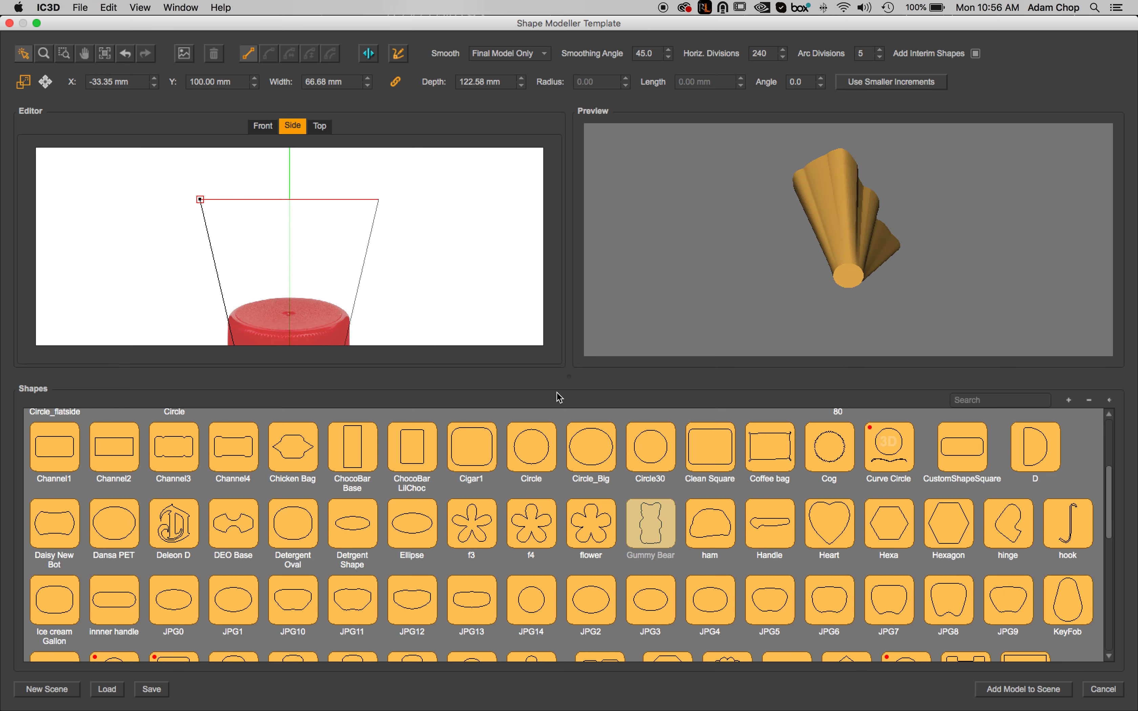
Enlarge the editor area again and widen the profile's bottom circle to about 80 mm.
left_click_drag(569, 376, 541, 567)
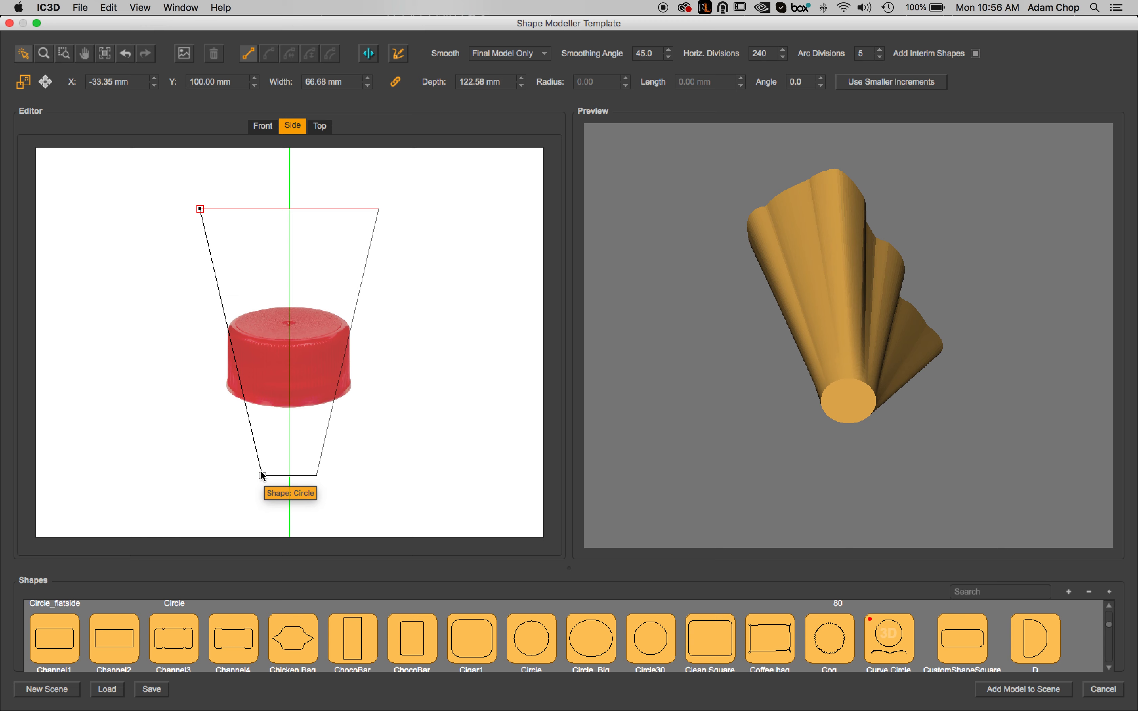
left_click(264, 476)
left_click_drag(263, 476, 182, 471)
mouse_move(769, 307)
left_mouse_down()
mouse_move(713, 350)
mouse_move(817, 346)
mouse_move(850, 370)
mouse_move(751, 375)
mouse_move(808, 334)
mouse_move(825, 339)
mouse_move(812, 386)
left_mouse_up()
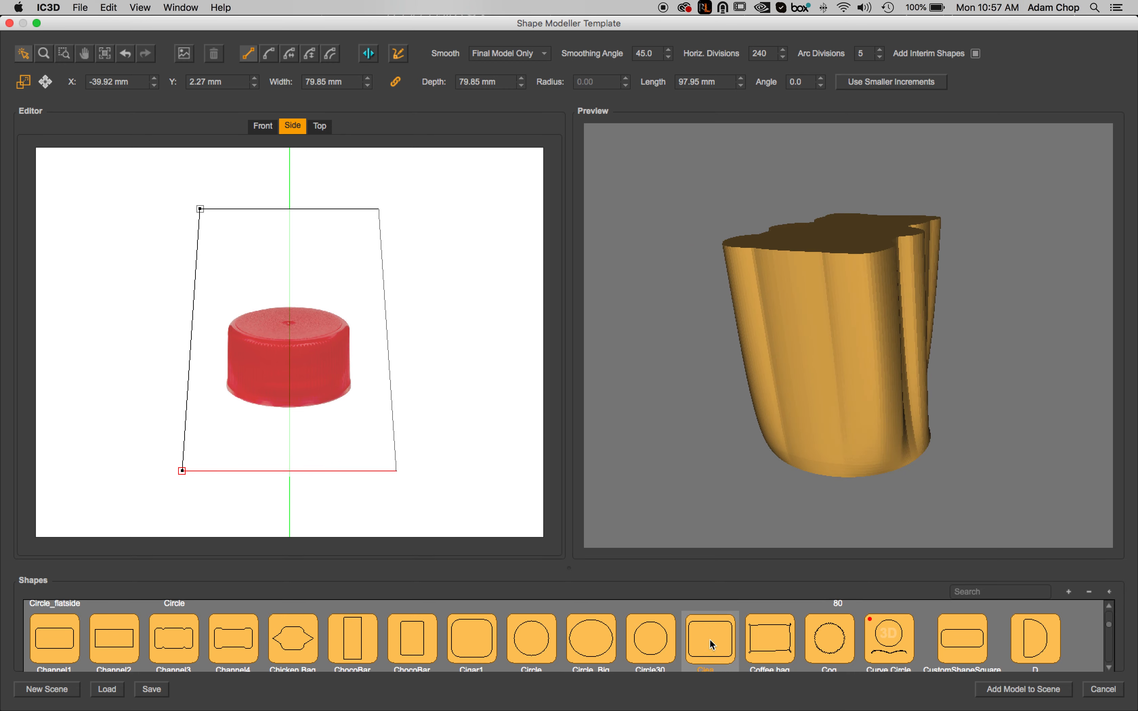
scroll(639, 636, "up", 3)
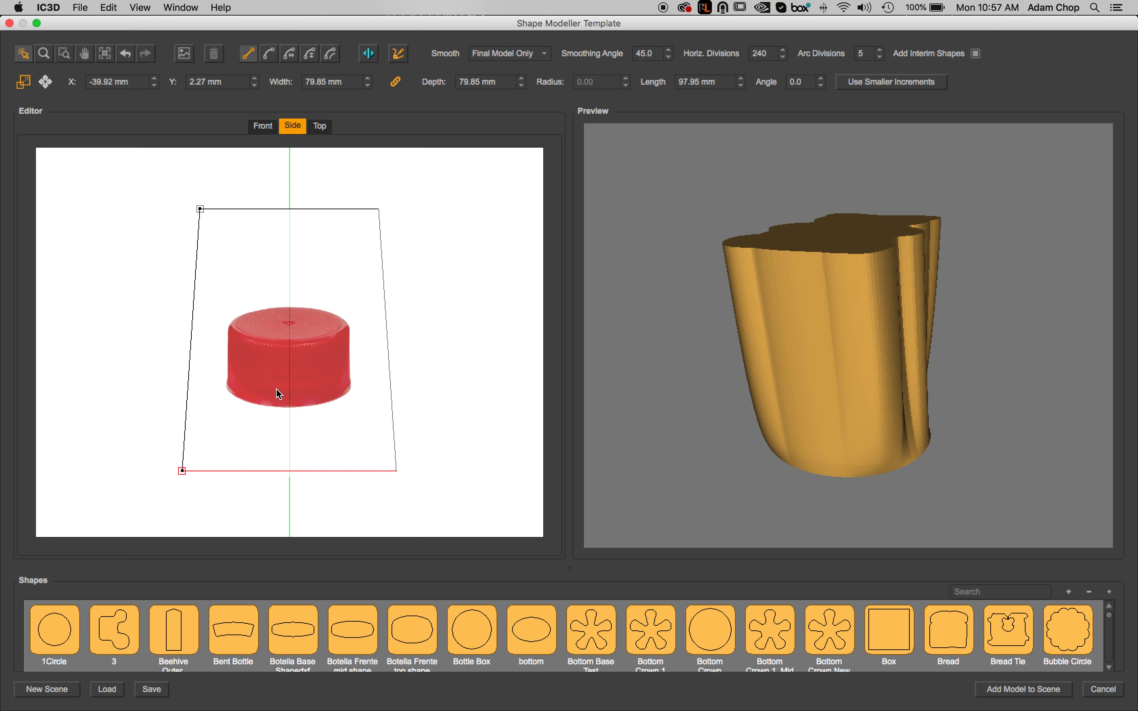
Switch to Illustrator and create a star at the artboard's center with radii of 10 mm and 15 mm and 80 points.
left_click(876, 606)
left_click_drag(13, 161, 68, 227)
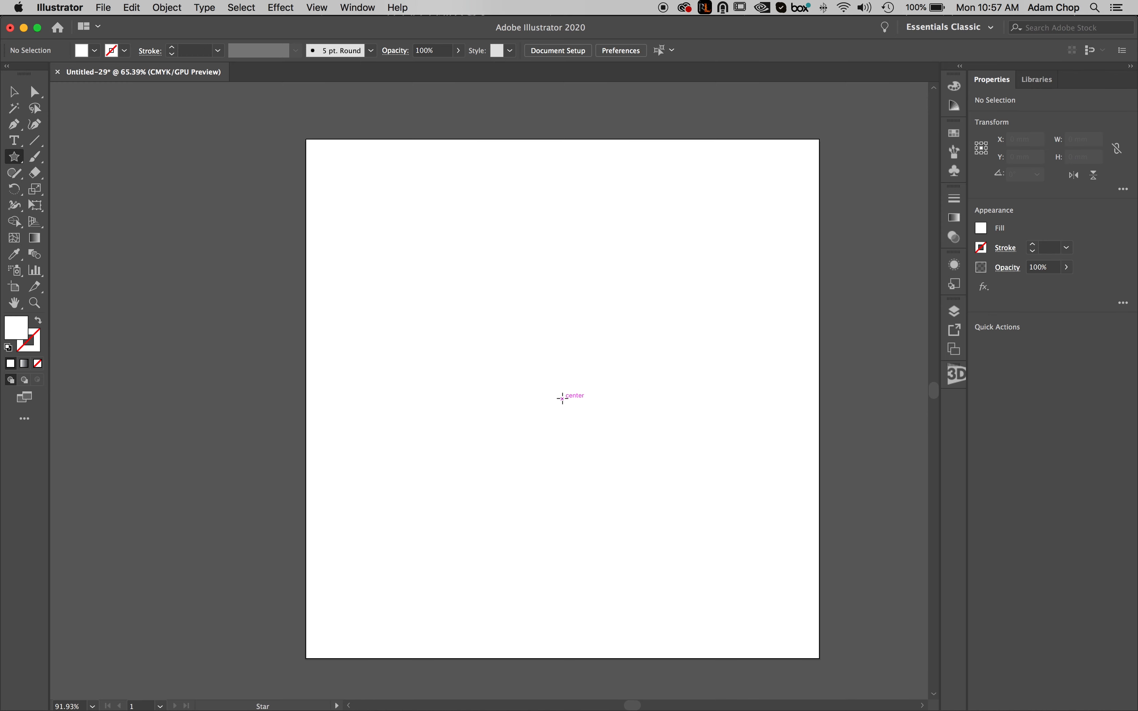
left_click(563, 399)
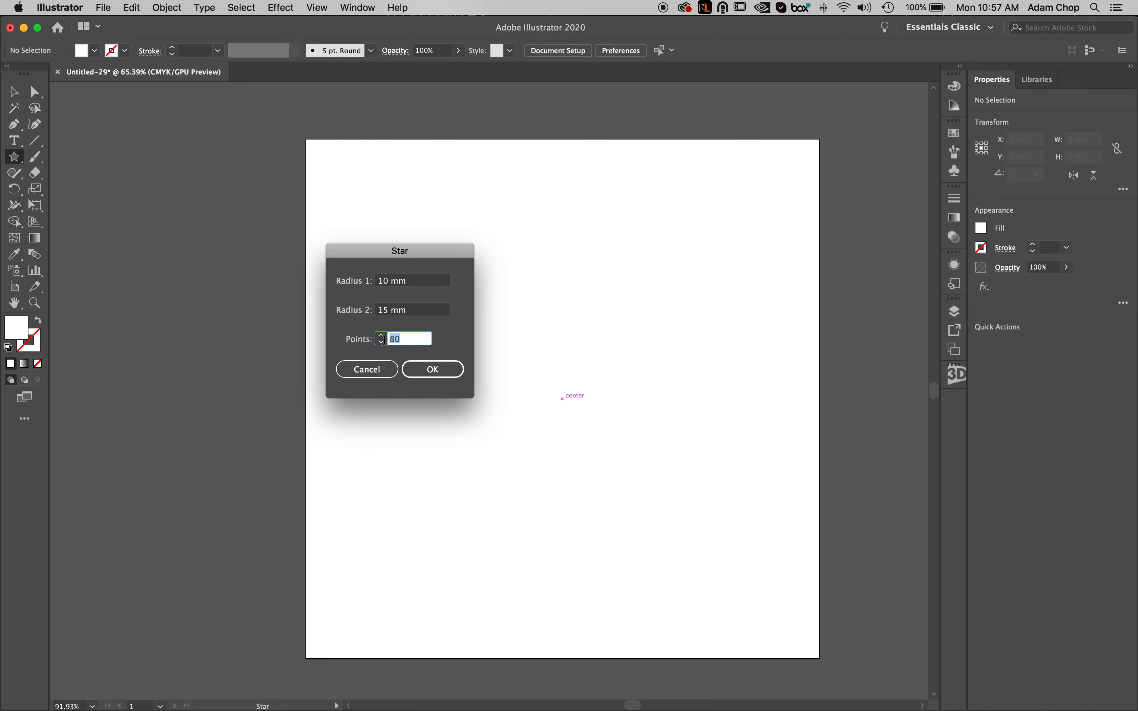
left_click(433, 369)
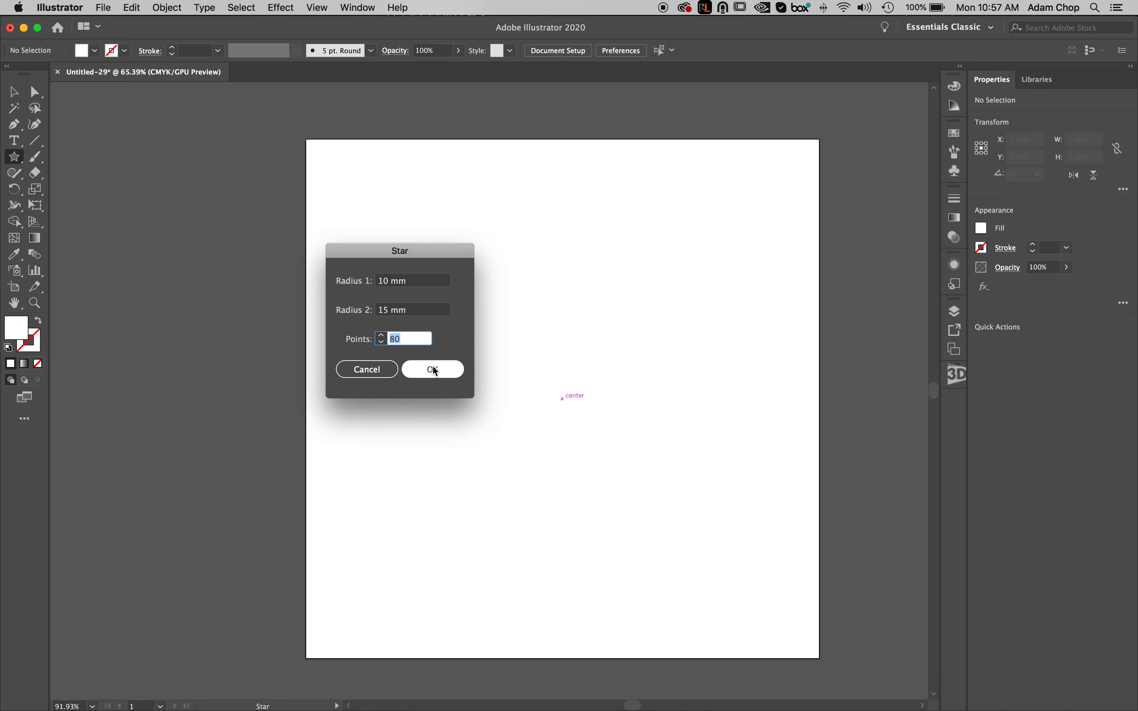
scroll(545, 389, "up", 3, "alt")
scroll(545, 389, "up", 4, "alt")
scroll(545, 388, "down", 2)
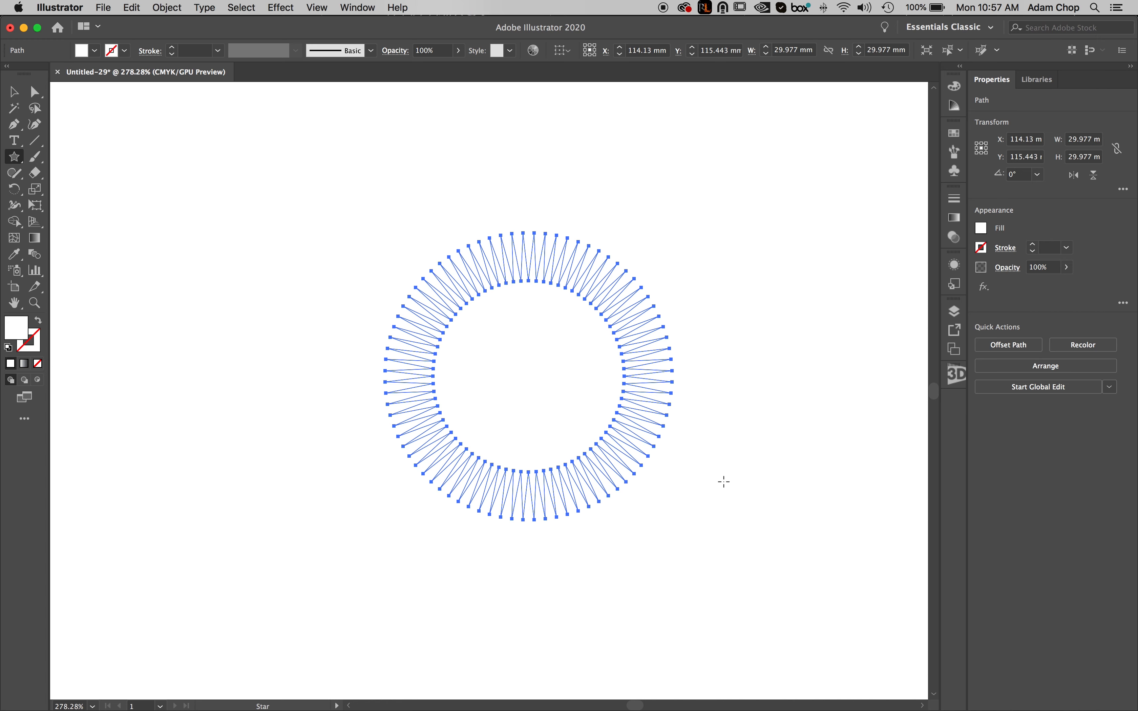
Select the star's anchor points with Direct Selection and round their corners to form a scalloped circle.
left_click(15, 92)
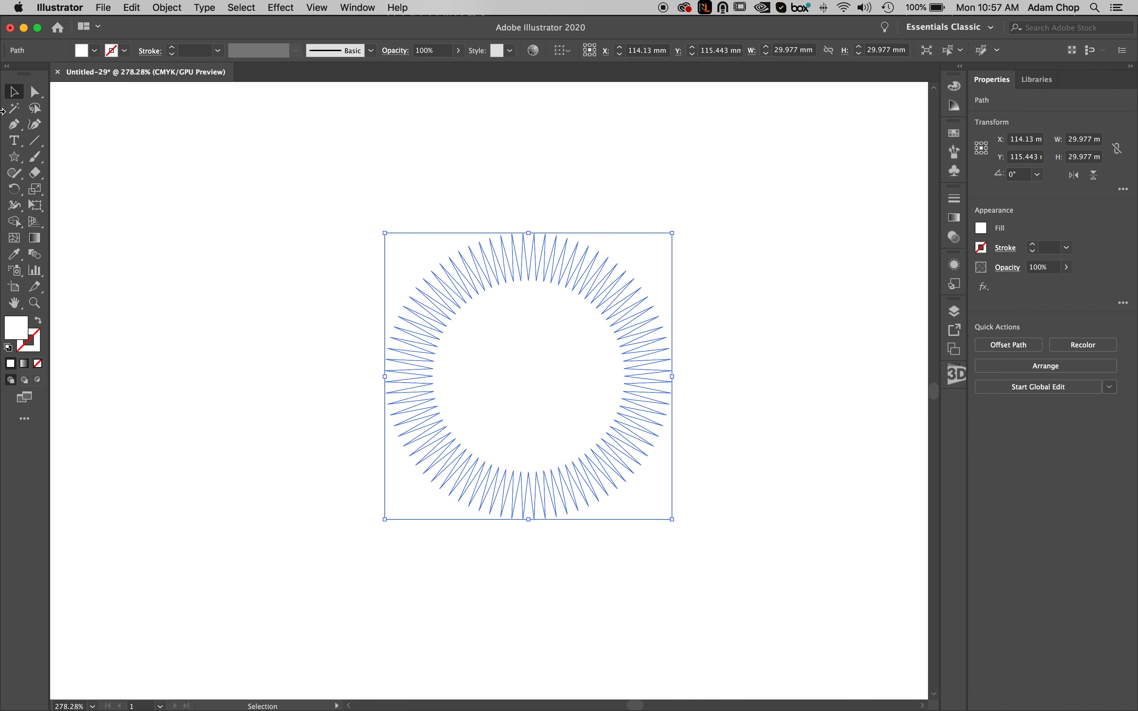
left_click(35, 92)
left_click_drag(358, 194, 739, 328)
left_click_drag(661, 324, 690, 434, "shift")
key("super+z")
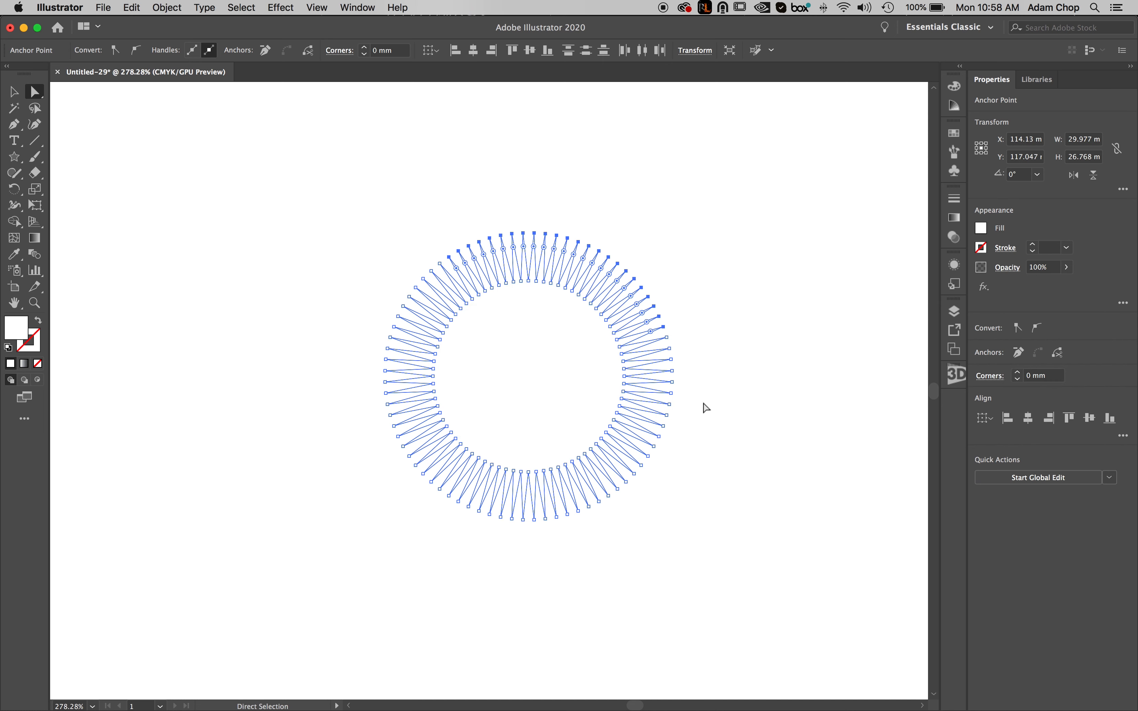
left_click_drag(788, 579, 653, 339, "shift")
left_click_drag(735, 593, 601, 456, "shift")
left_click_drag(406, 578, 590, 507, "shift")
left_click_drag(313, 540, 461, 447, "shift")
left_click_drag(371, 449, 409, 329, "shift")
left_click_drag(370, 253, 407, 332, "shift")
left_click_drag(395, 253, 431, 312, "shift")
left_click_drag(424, 244, 497, 344, "shift")
scroll(497, 344, "up", 5, "alt")
scroll(494, 343, "down", 3)
scroll(494, 342, "right", 3)
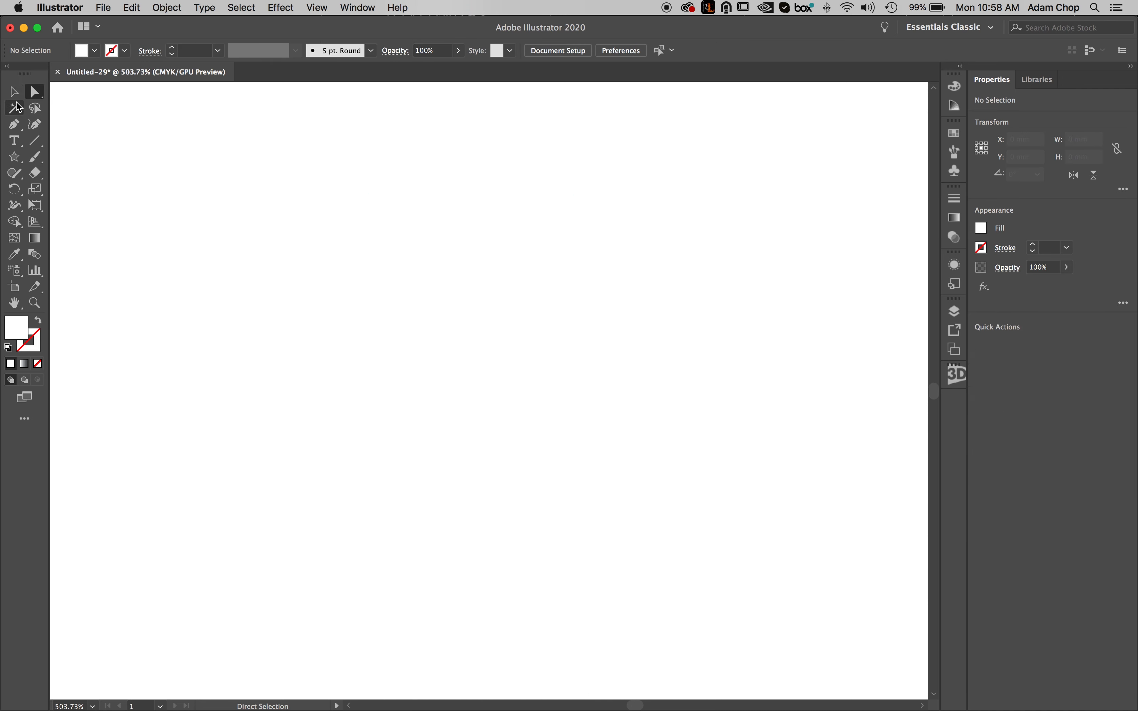
Export the scalloped circle to the Desktop in AutoCAD Interchange format as Ribbed Cap.dxf, replacing the existing file.
left_click(15, 93)
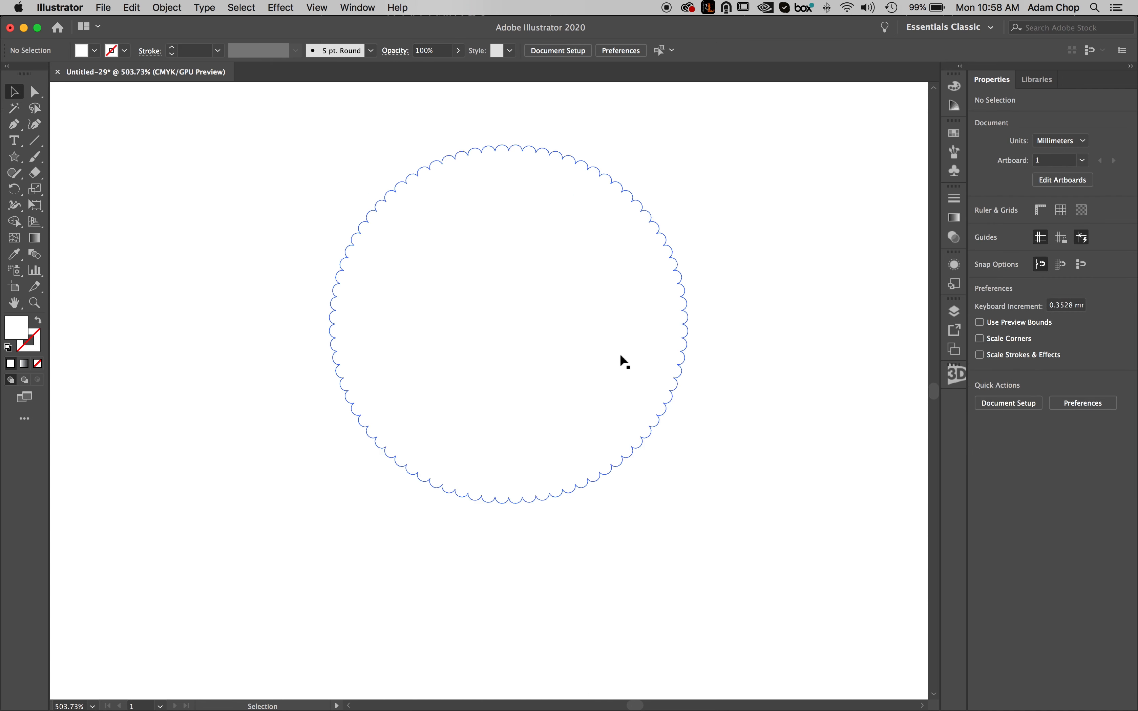
left_click(534, 315)
left_click(104, 8)
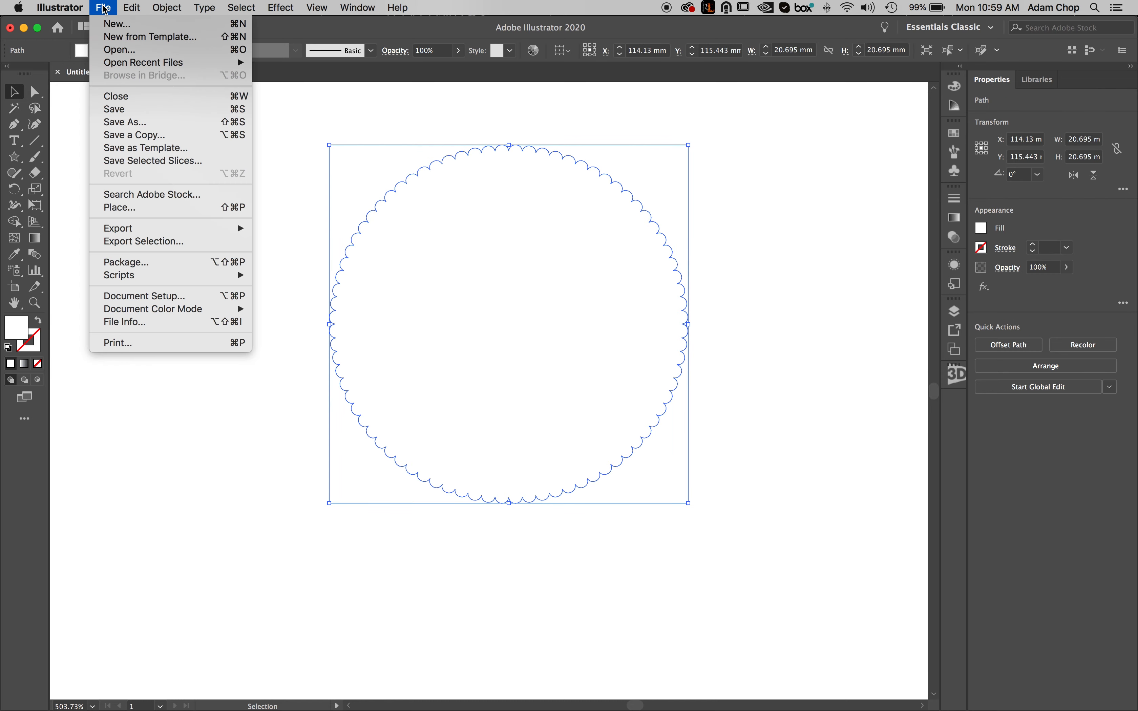
mouse_move(136, 230)
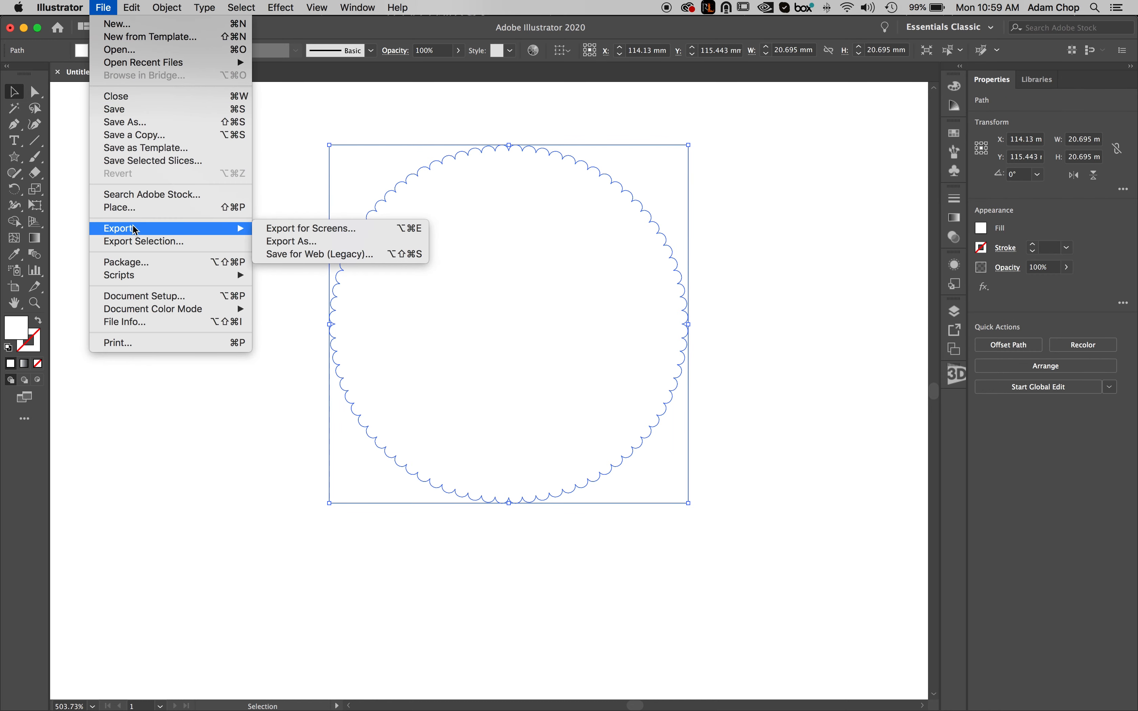
left_click(284, 241)
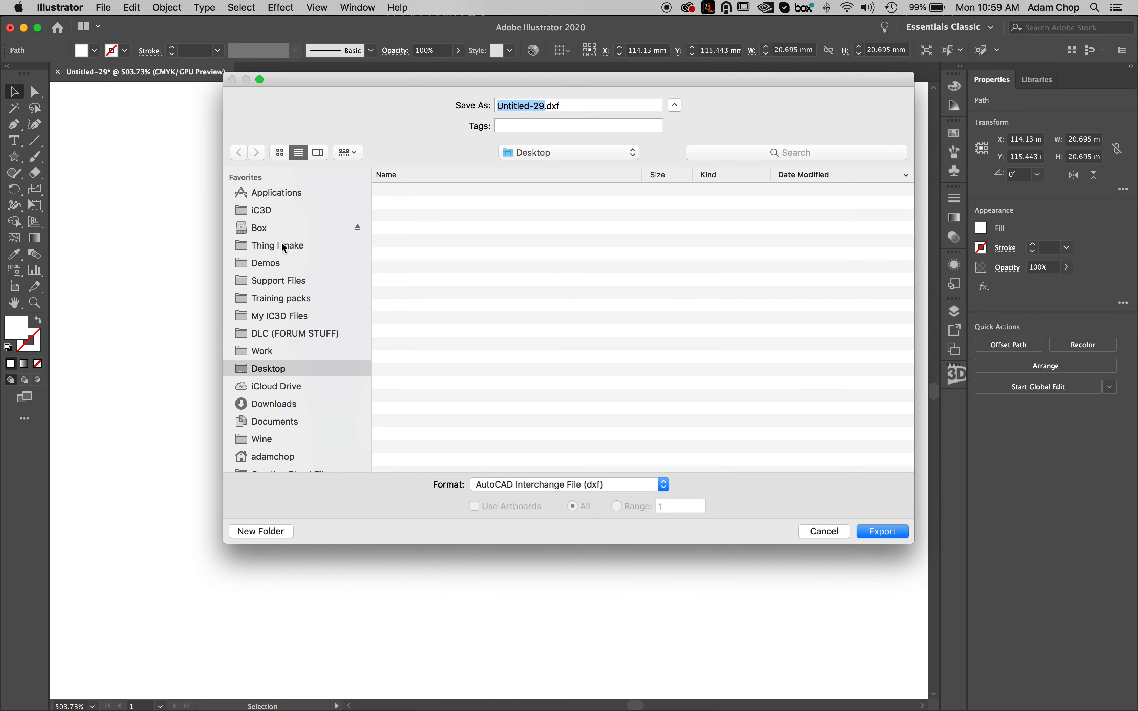
left_click(536, 487)
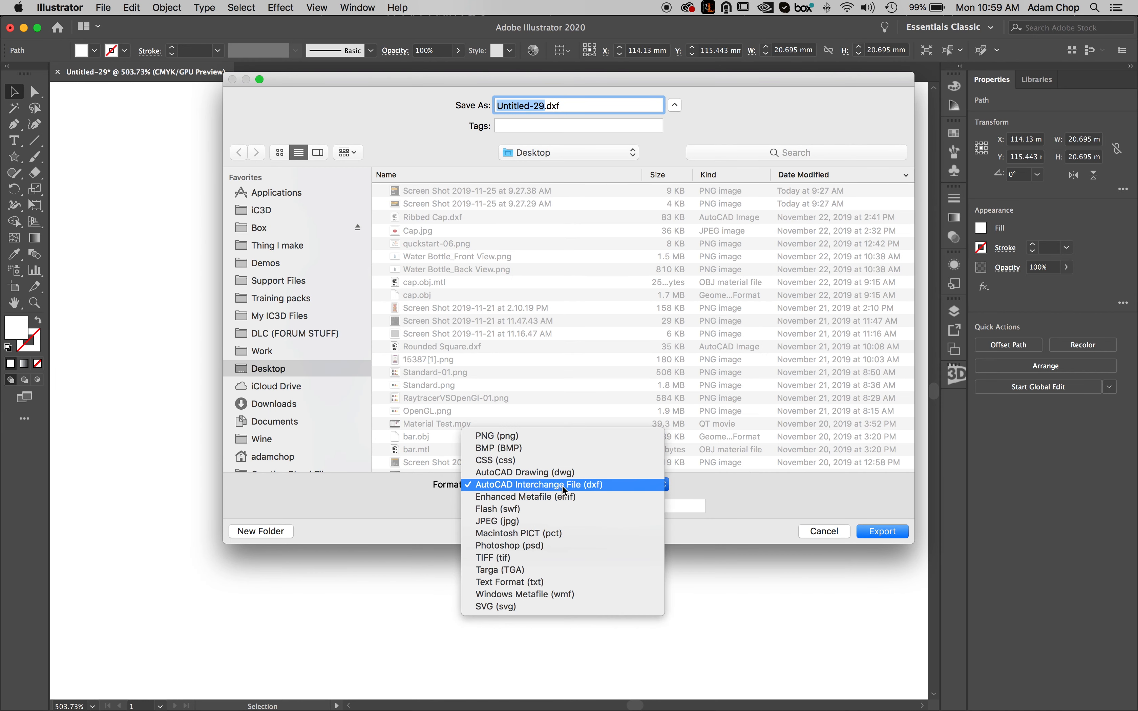
left_click(606, 485)
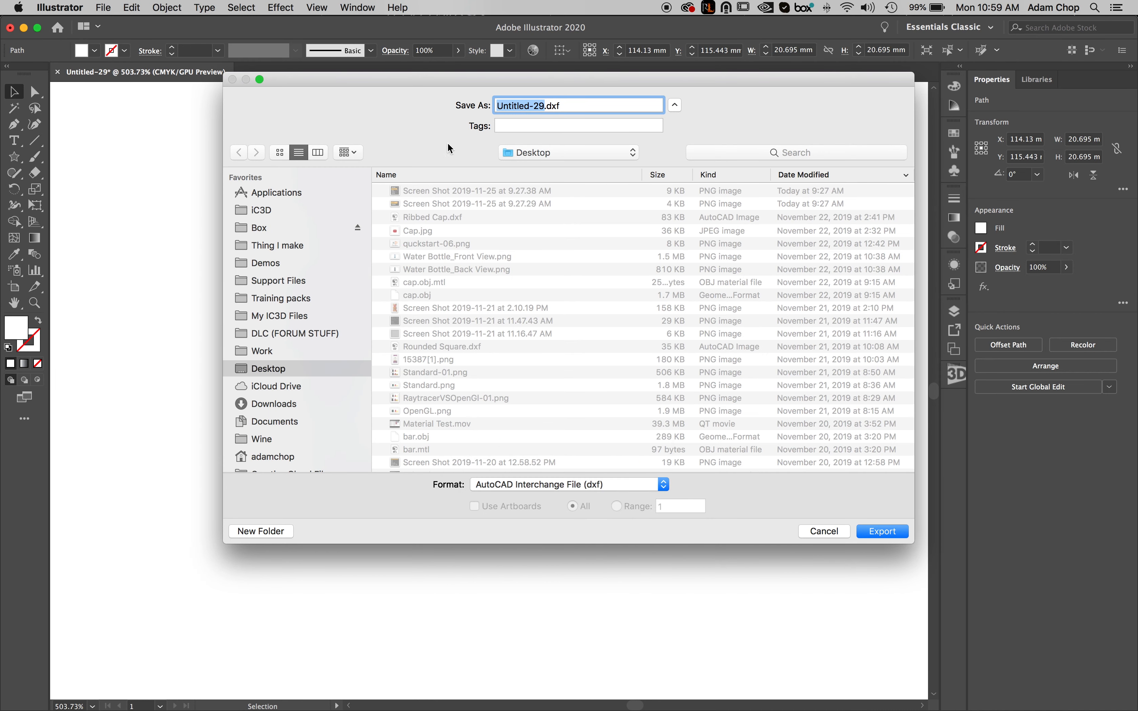
left_click(422, 217)
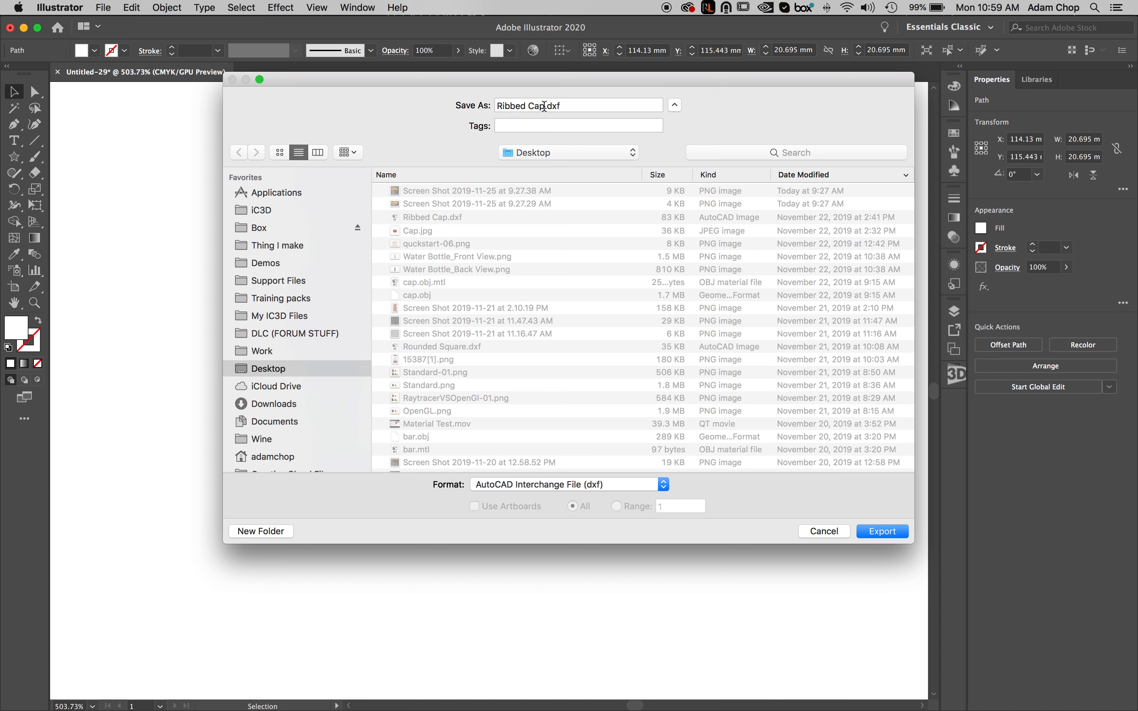
left_click(901, 534)
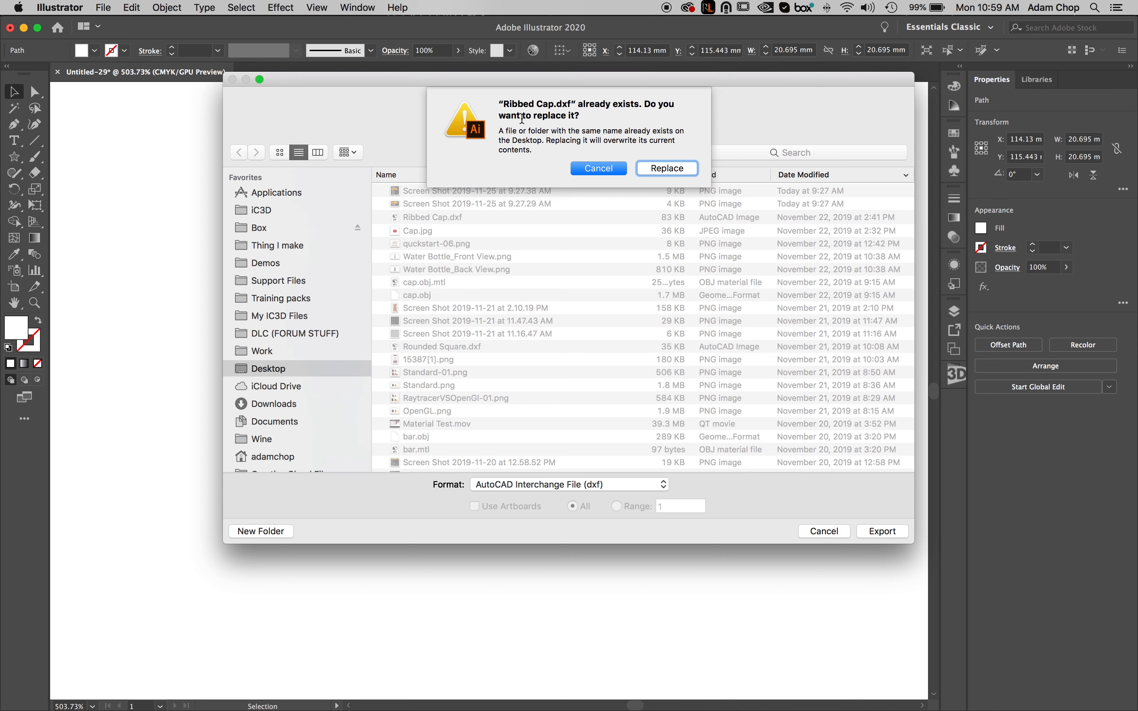
key("Return")
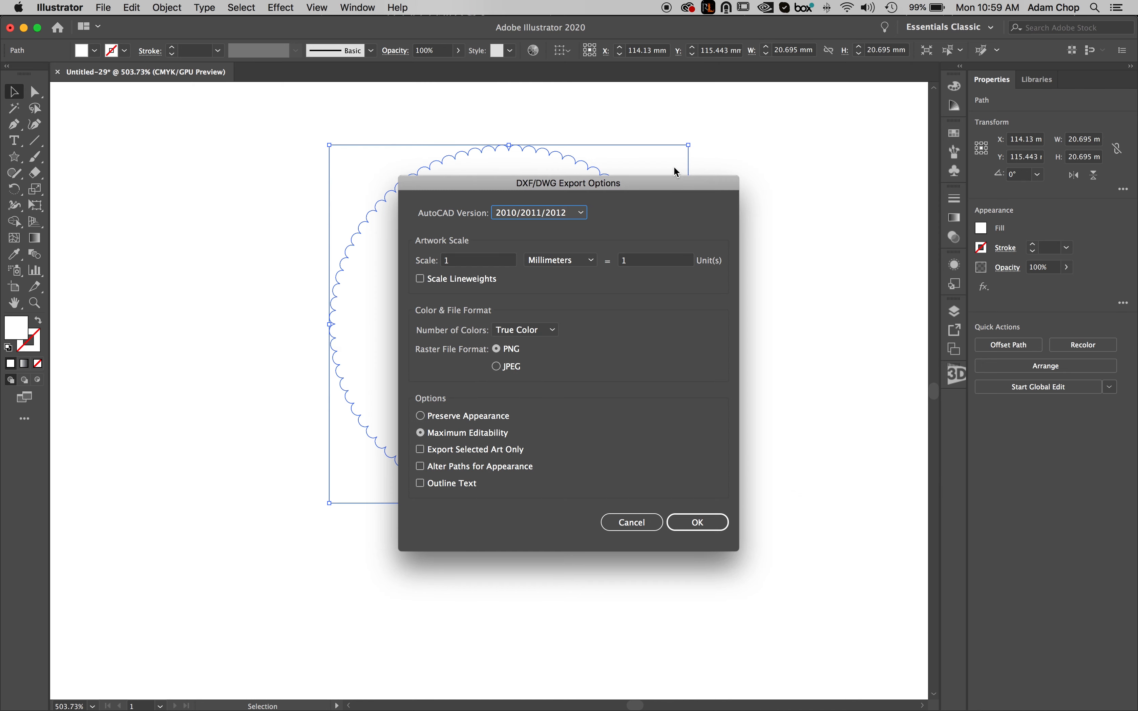
left_click(694, 523)
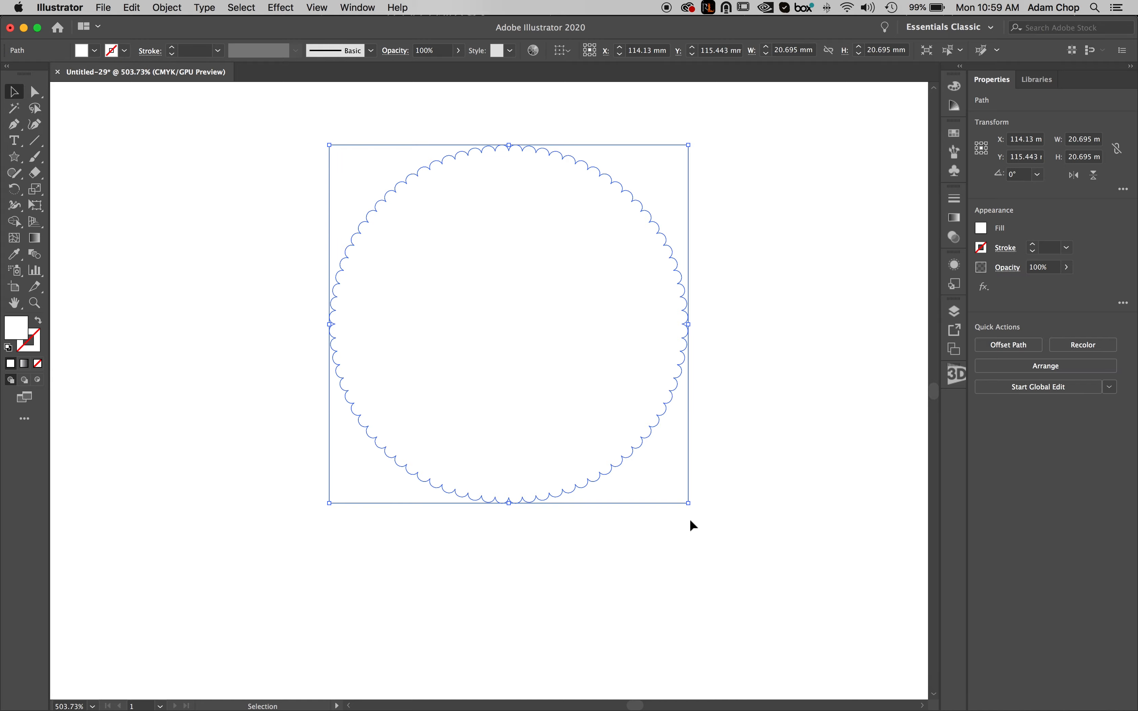
Switch to IC3D's Shape Modeller and enlarge the shape library area.
key("ctrl+Up")
left_click(612, 273)
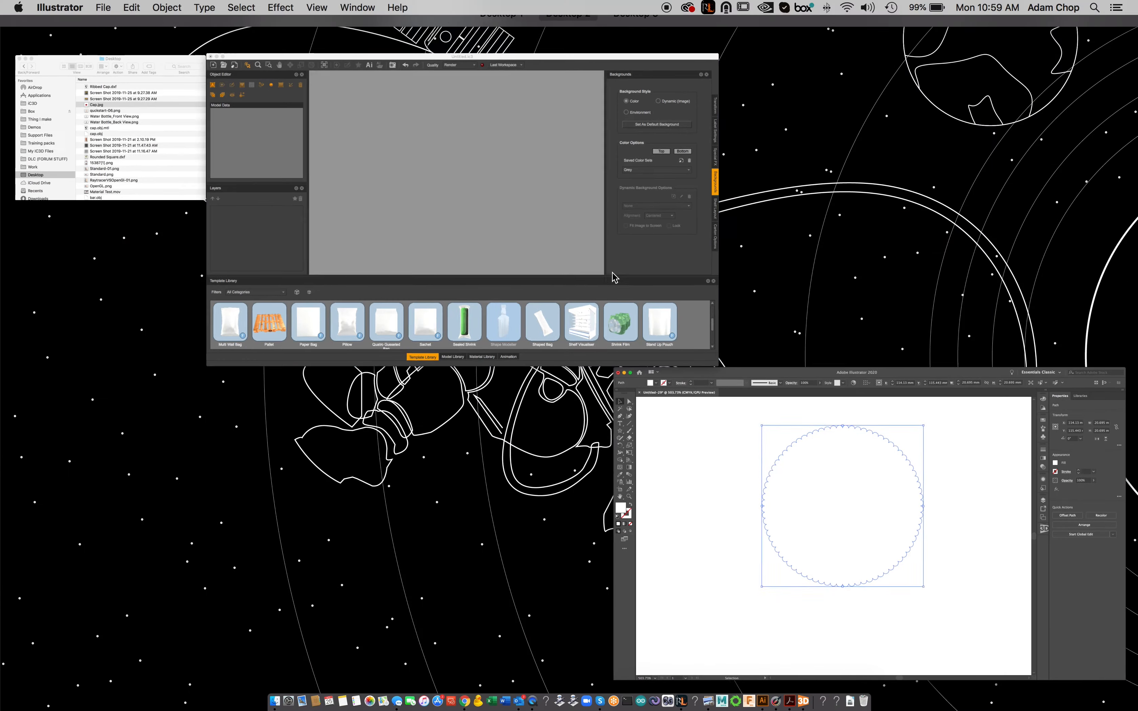
mouse_move(699, 239)
left_mouse_down()
mouse_move(637, 241)
mouse_move(625, 259)
mouse_move(677, 240)
left_mouse_up()
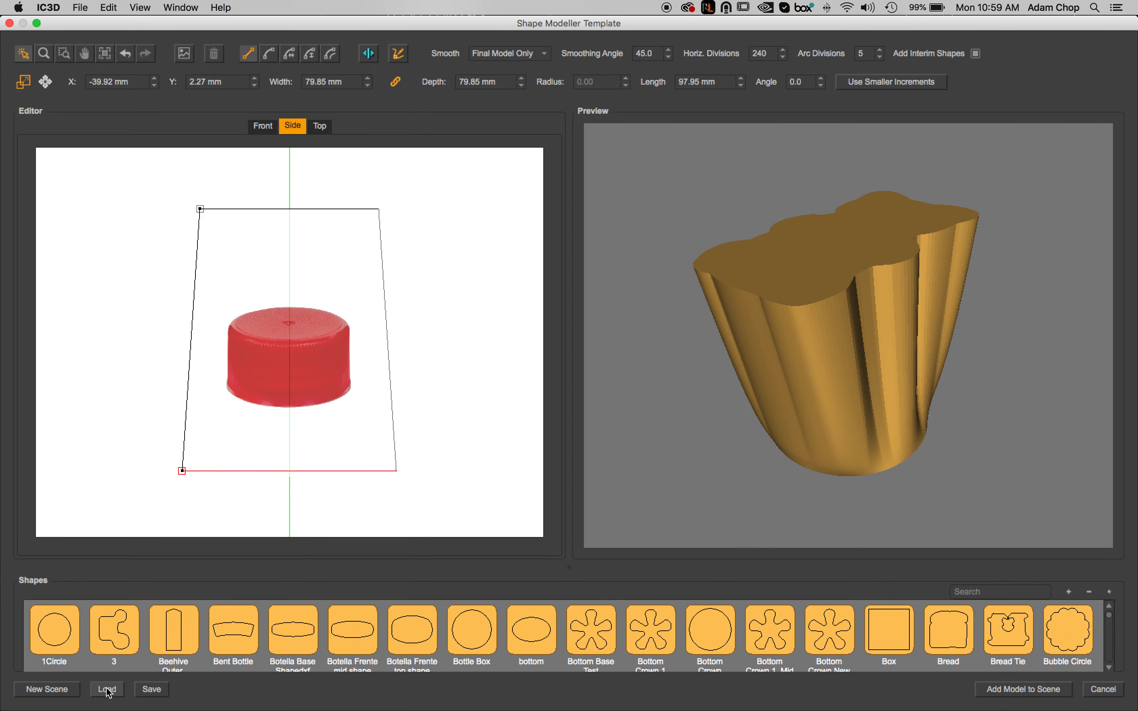
left_click_drag(573, 571, 577, 358)
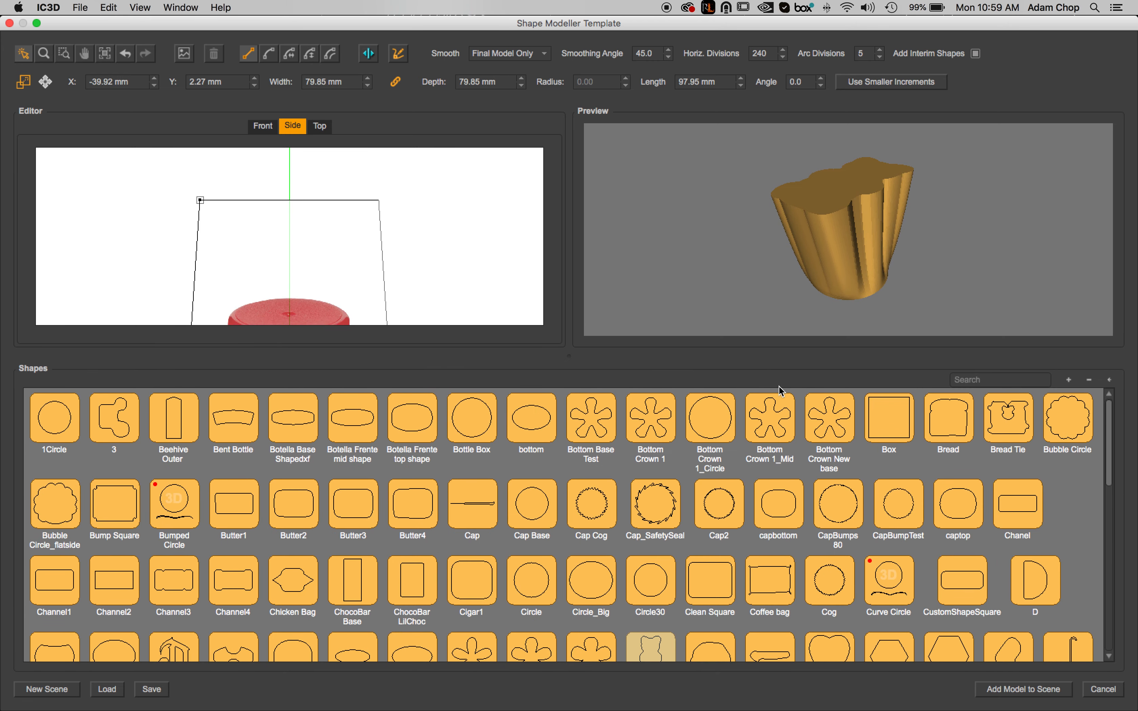
Import Ribbed Cap.dxf from the Desktop into the shape library, choosing its base units and overwriting the shape of the same name.
left_click(1071, 381)
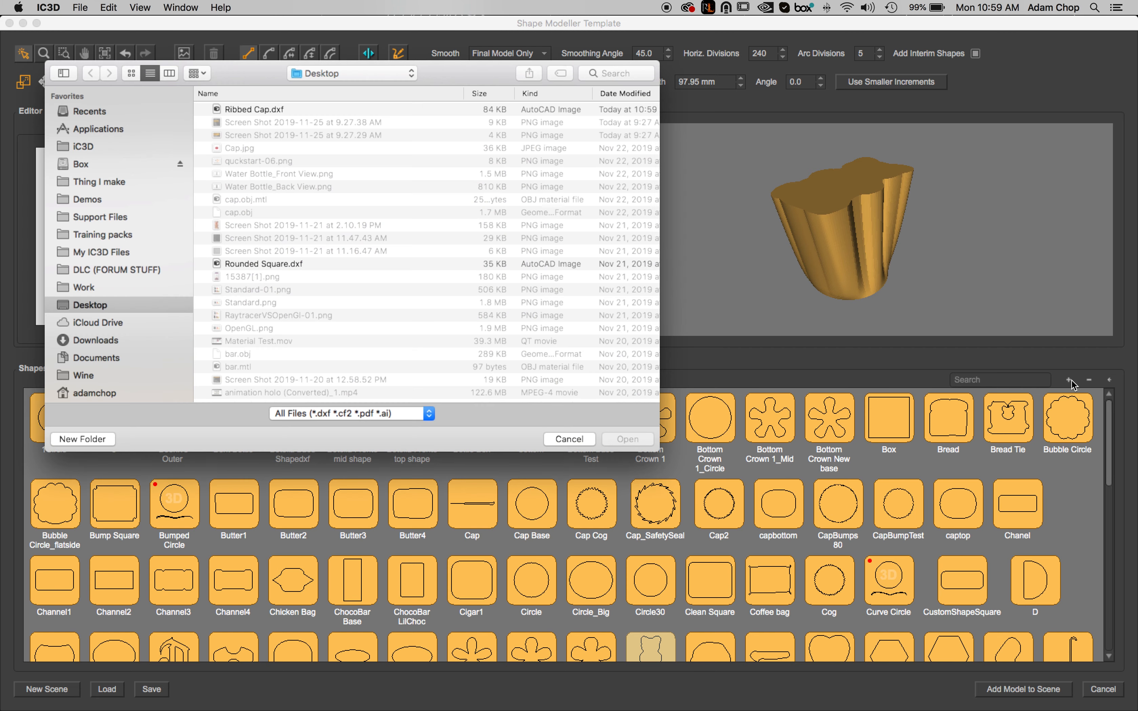
left_click(229, 109)
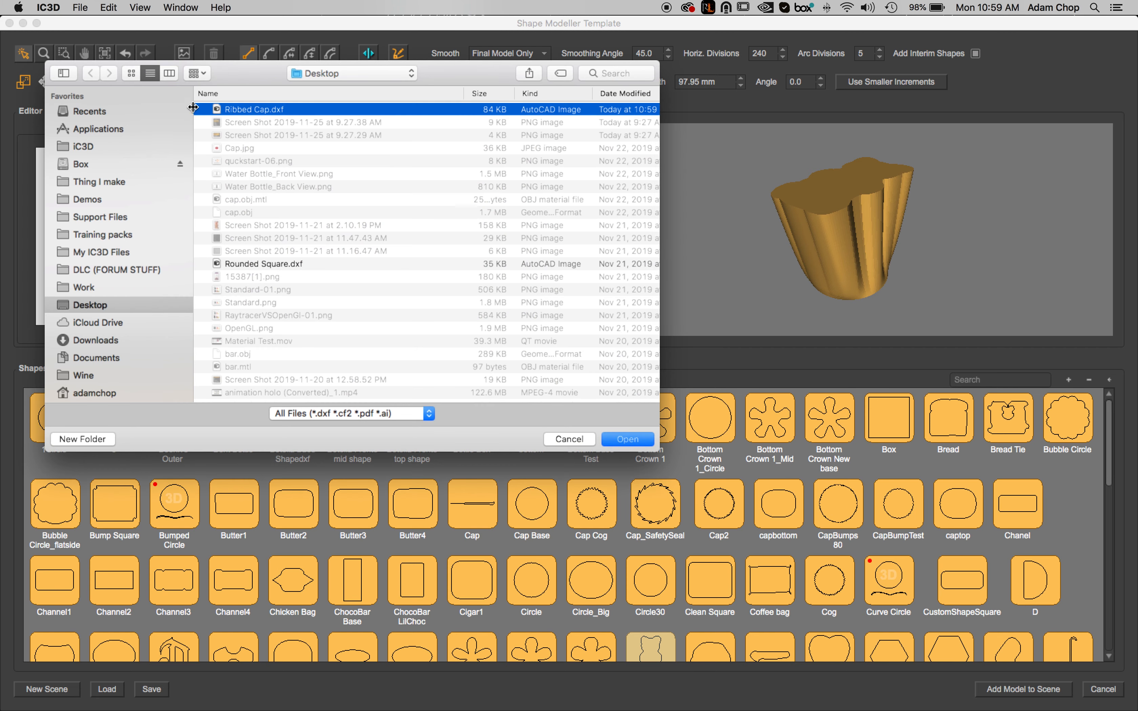
left_click(640, 441)
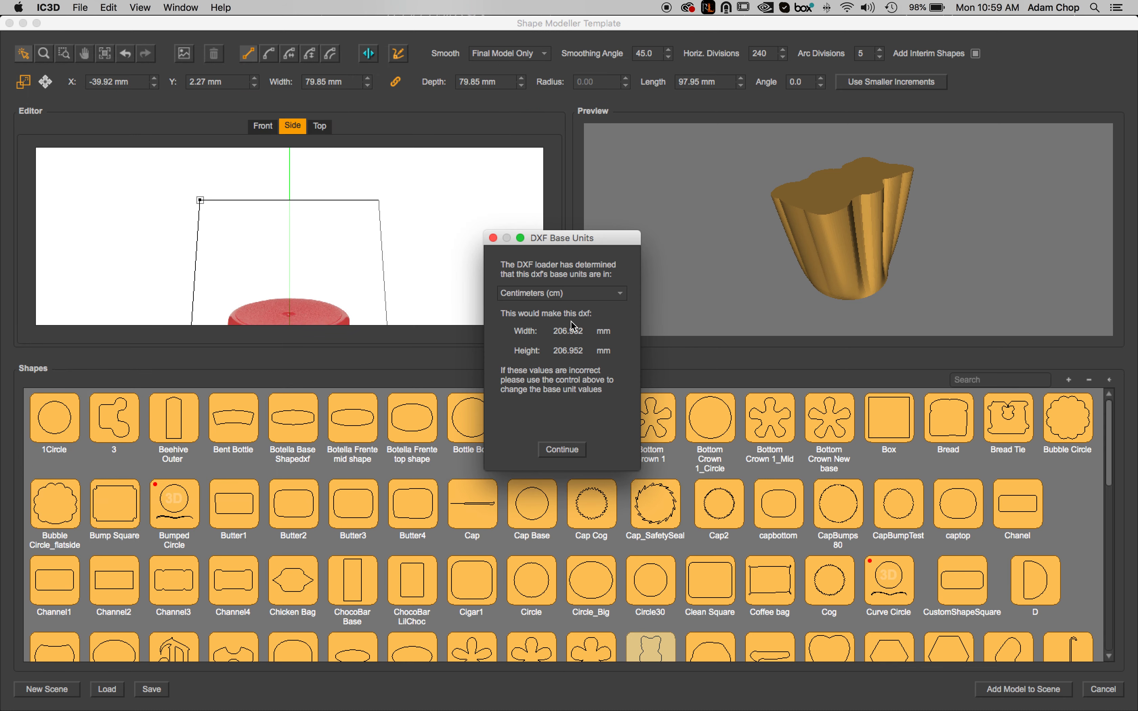
left_click(577, 297)
left_click(571, 329)
left_click(583, 452)
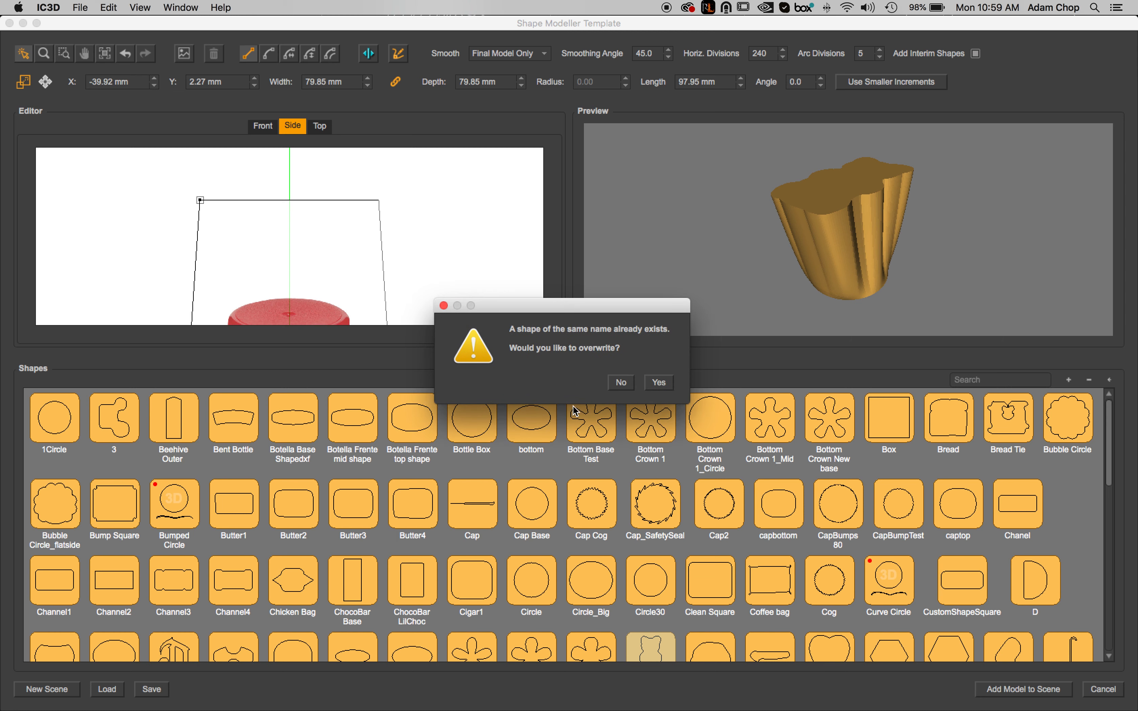
left_click(660, 384)
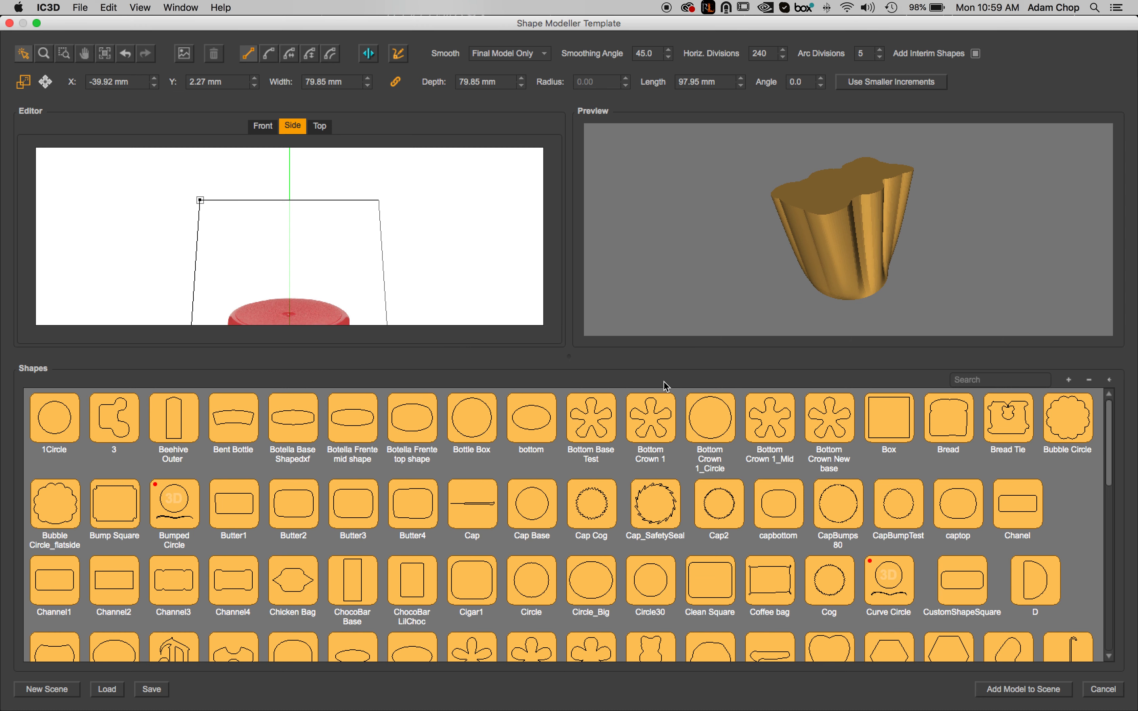
Browse the shape library and search it for "ribbe" to locate the imported cap shape.
left_click(577, 477)
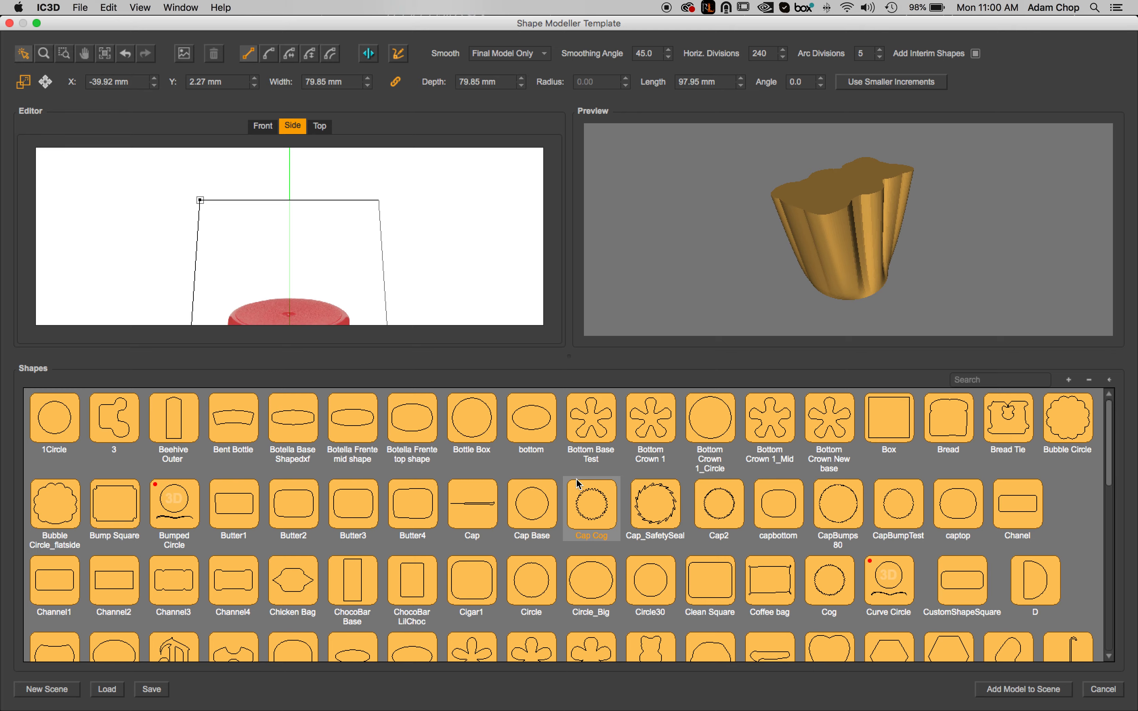
scroll(580, 561, "down", 5)
scroll(581, 561, "down", 3)
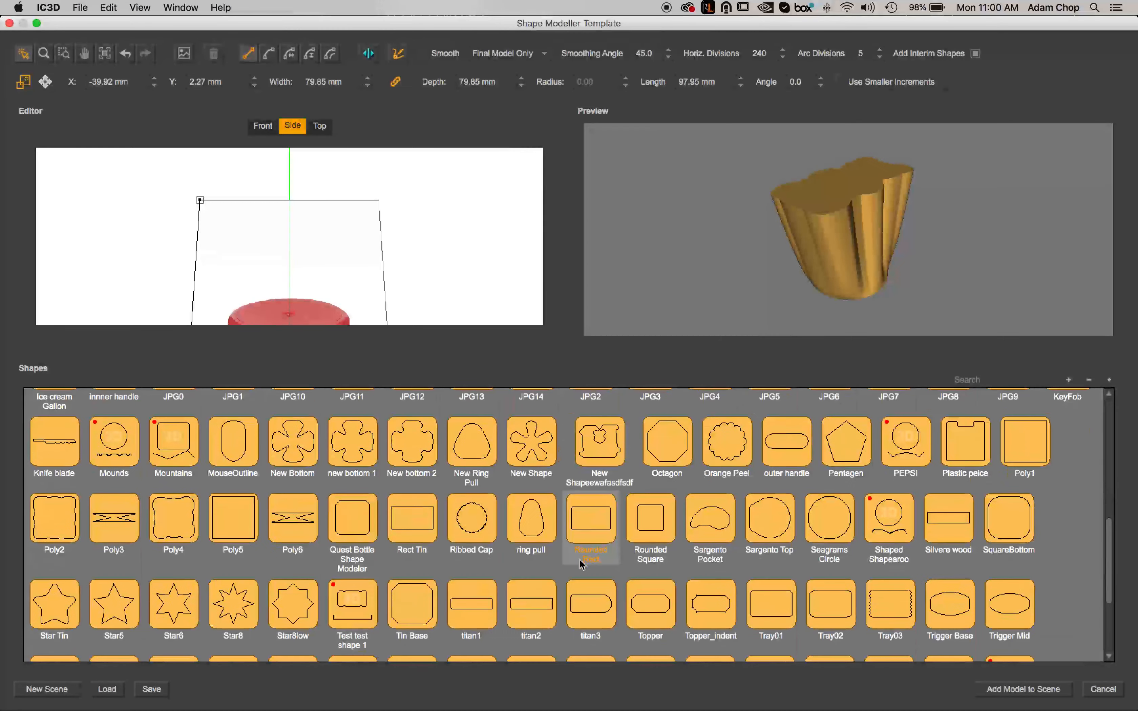
scroll(581, 561, "up", 8)
left_click(1004, 379)
type("ribbe")
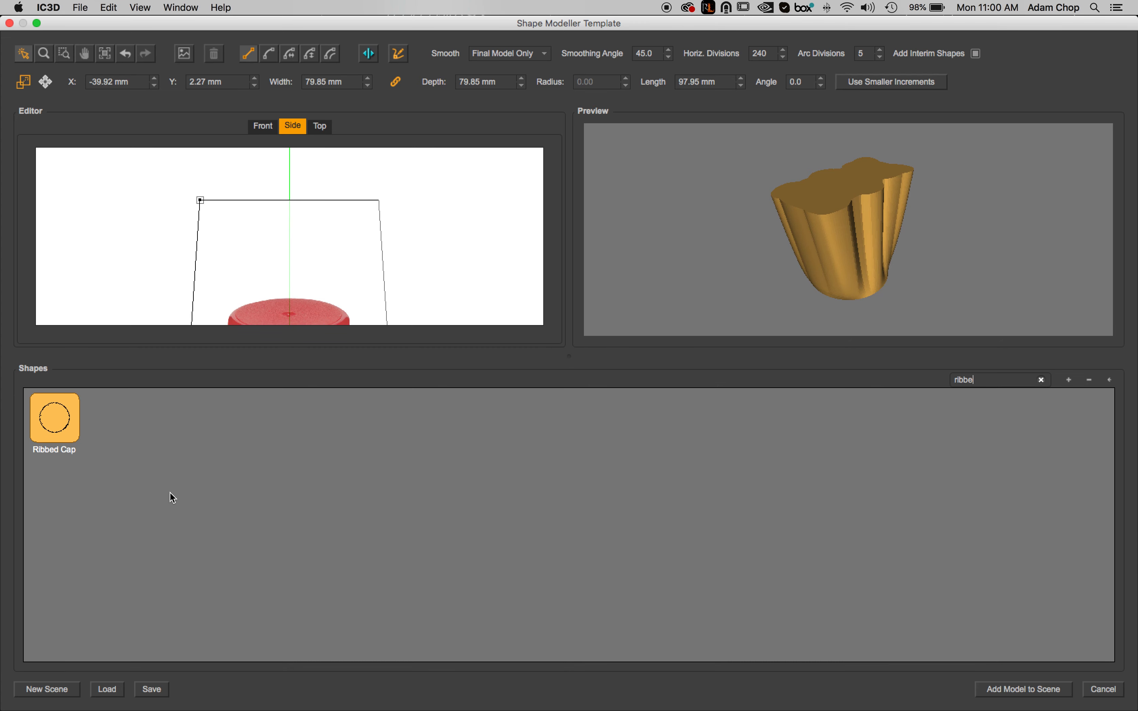
Filter the shape library by "cir", enlarge the editor area again and pick the 1Circle shape.
left_click_drag(983, 379, 904, 362)
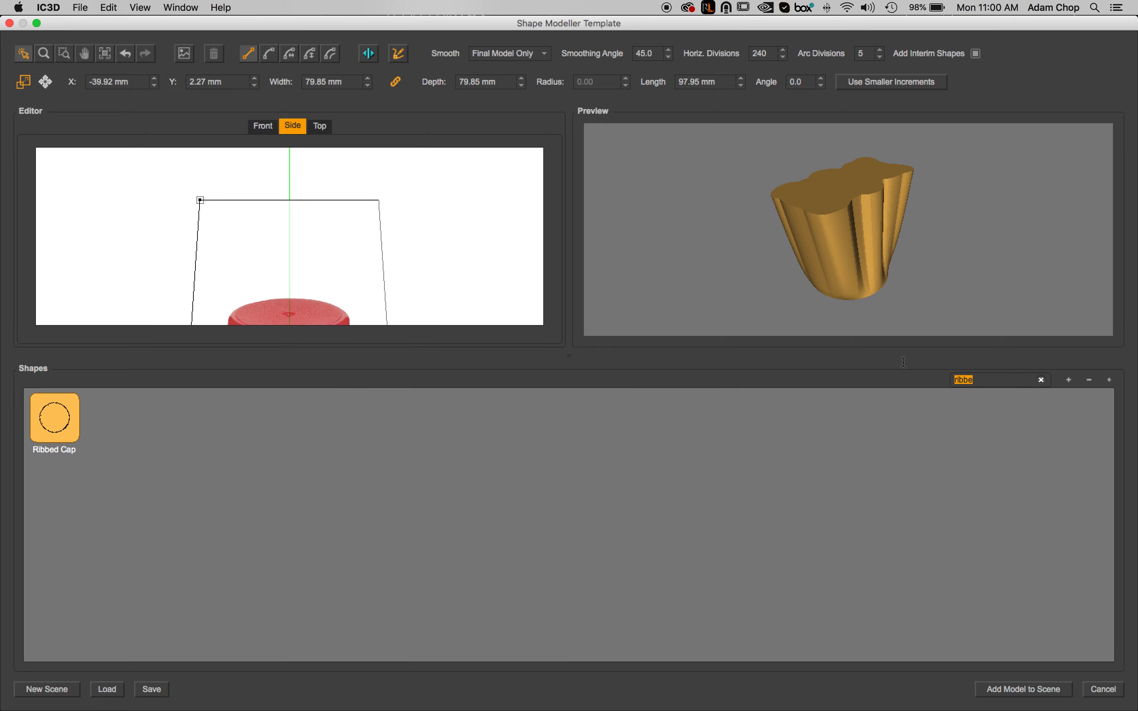
type("cir")
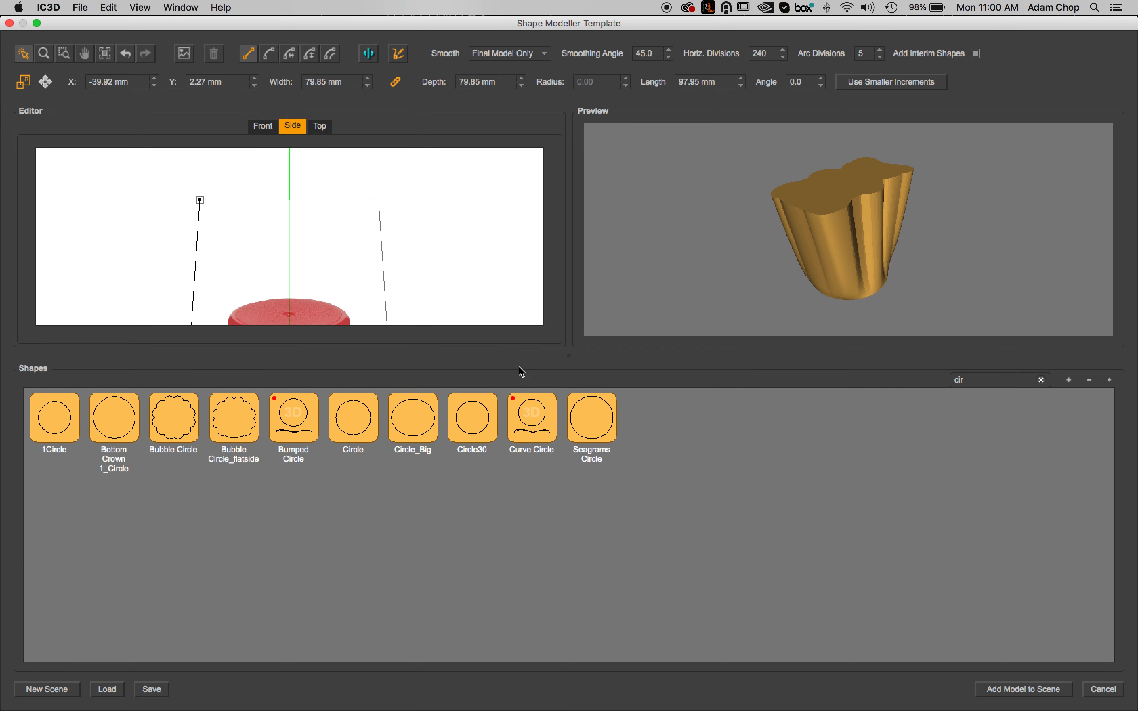
left_click_drag(568, 356, 568, 567)
left_click(45, 641)
Place several 1Circle cross-sections along the profile from its base to its top, replacing the gummy bear form.
left_click_drag(63, 628, 186, 471)
left_click_drag(201, 418, 253, 418)
left_click_drag(66, 635, 242, 372)
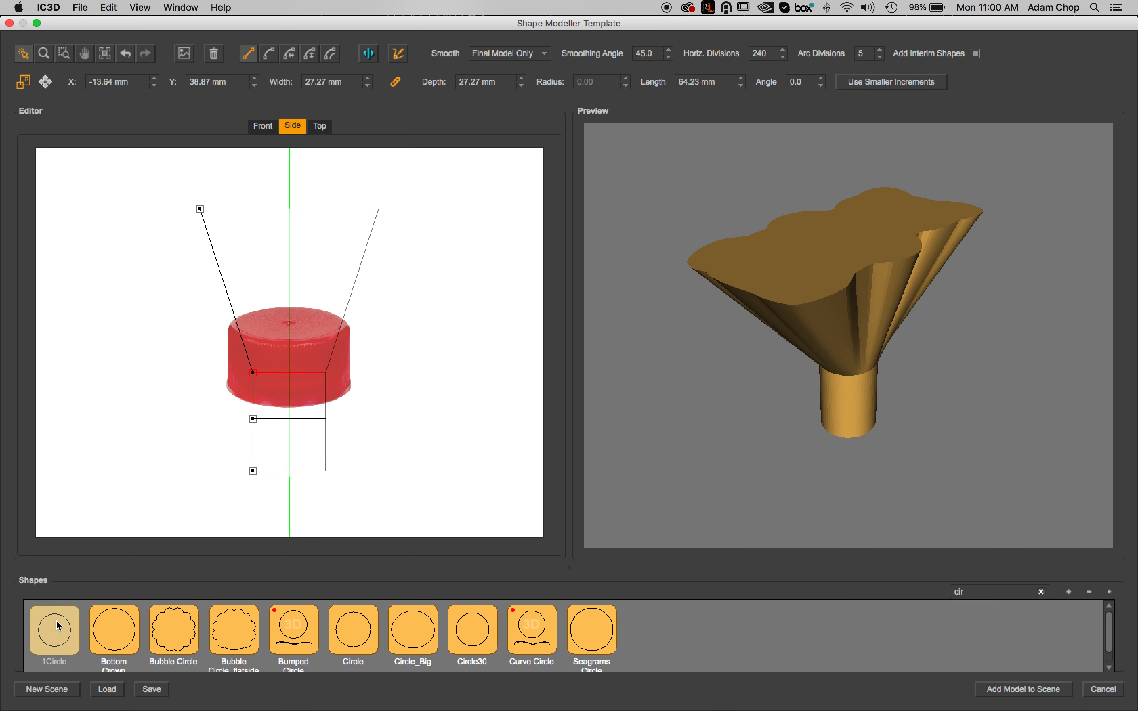
left_click_drag(58, 626, 259, 245)
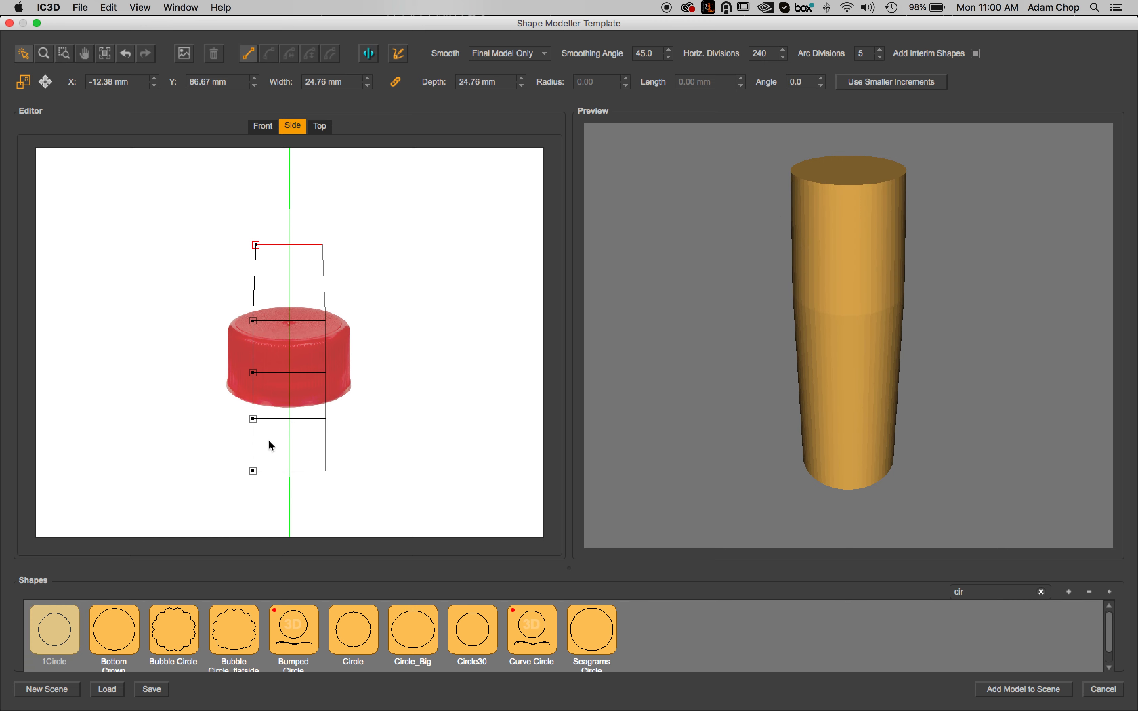
left_click_drag(43, 648, 258, 399)
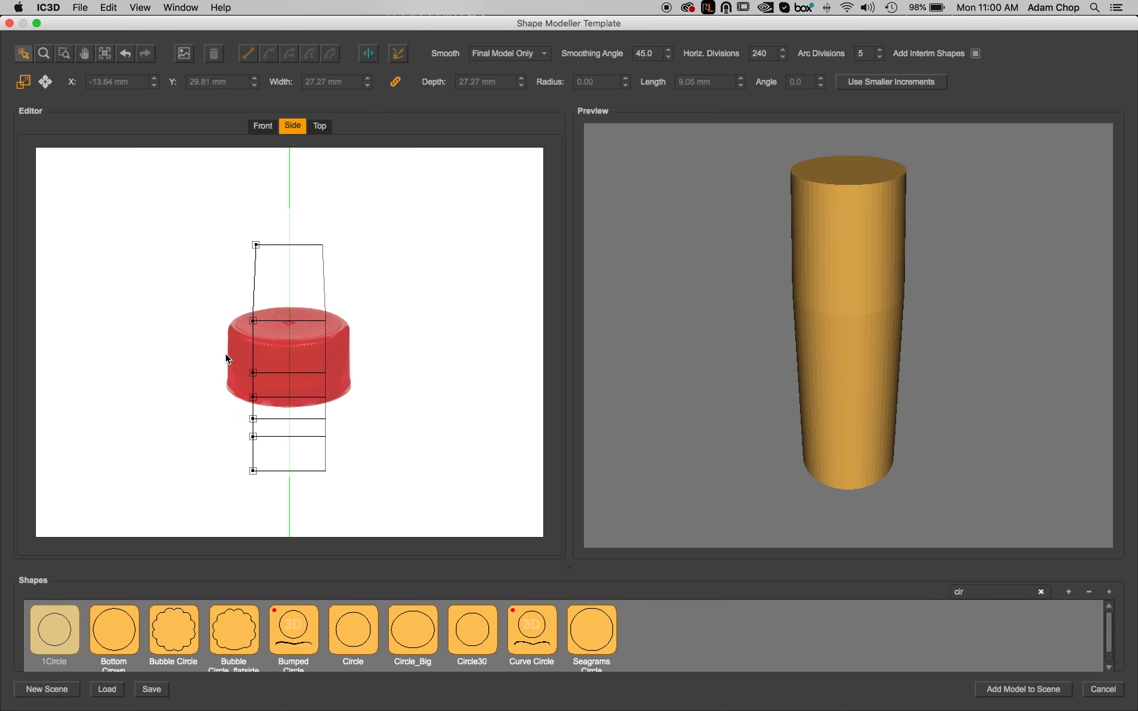
Widen the lower circle cross-sections to about 52 mm and group them just outside the cap's bottom edge.
left_click(62, 59)
left_click(17, 49)
left_click_drag(216, 426, 268, 488)
left_click_drag(254, 437, 319, 451)
left_click(252, 460)
left_click(64, 55)
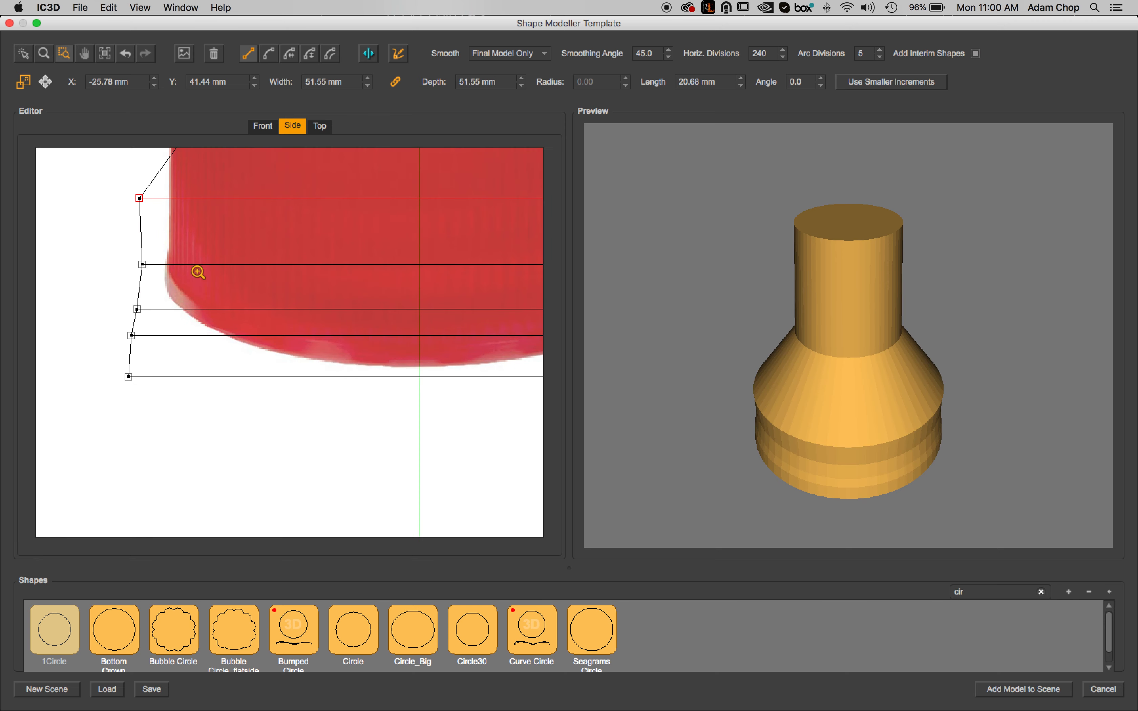
Move the bottommost circle up inside the profile at about 39 mm wide to hollow the cap, and inspect its underside.
left_click(22, 57)
left_click_drag(130, 380, 217, 226)
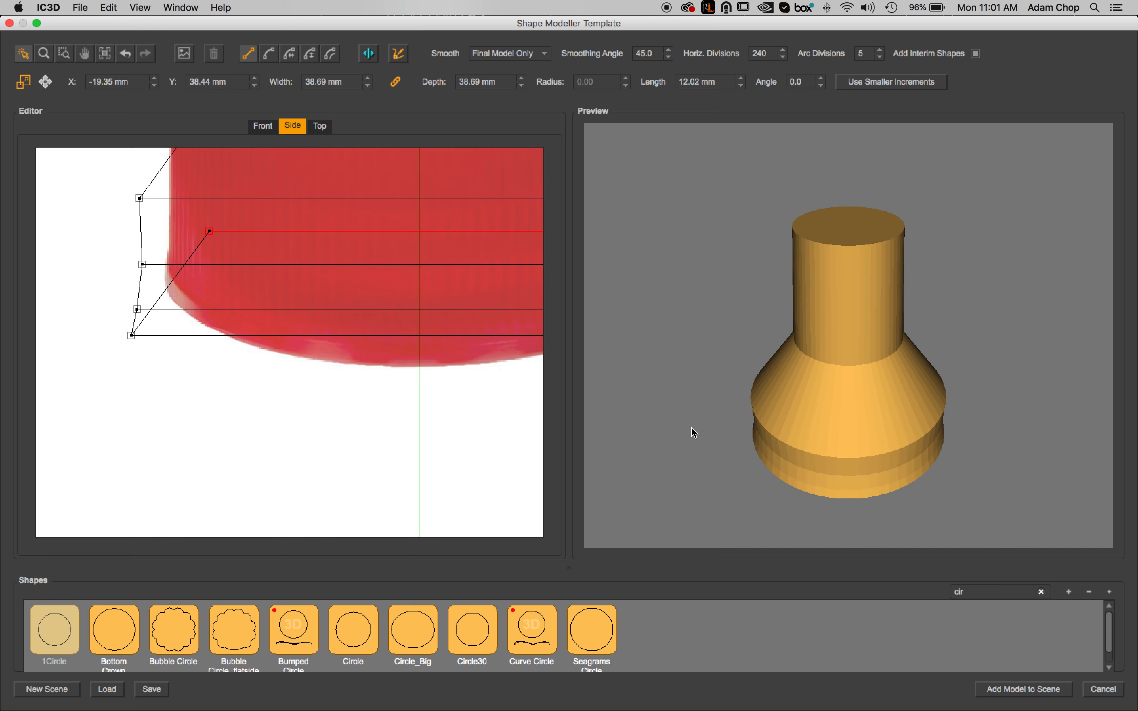
left_click_drag(688, 436, 708, 381)
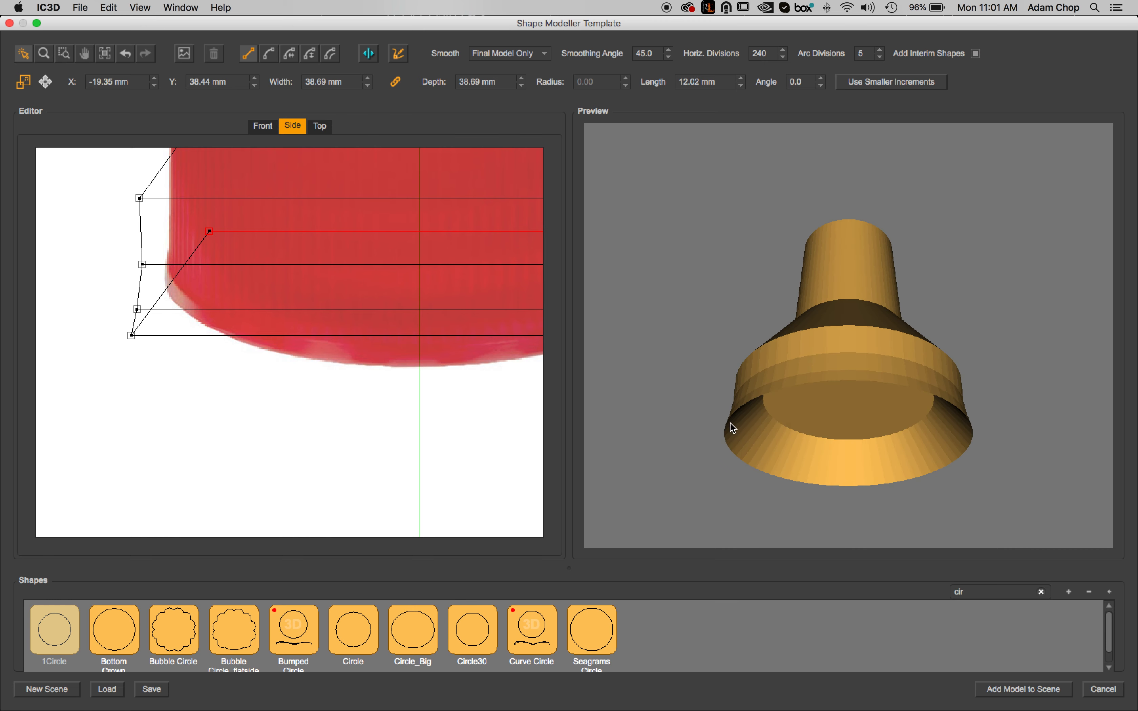
left_click_drag(777, 375, 758, 405)
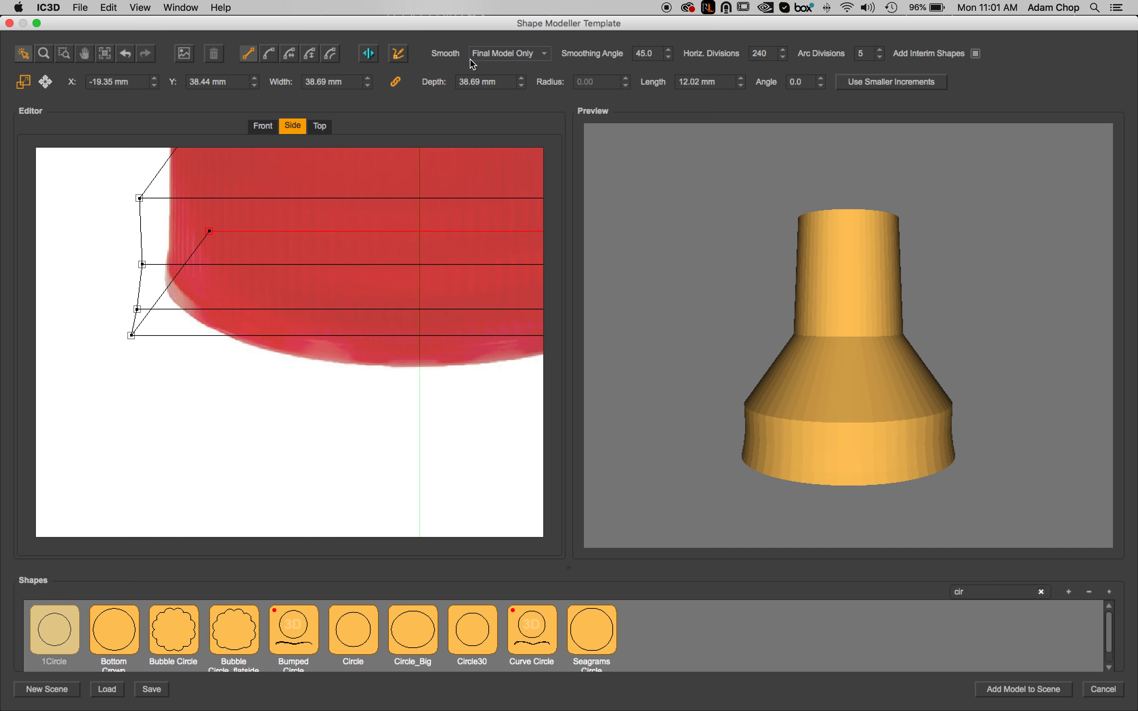
Set smoothing to Always and shift the inner circle's point slightly inward, to about 38 mm wide.
left_click(489, 54)
left_click(494, 64)
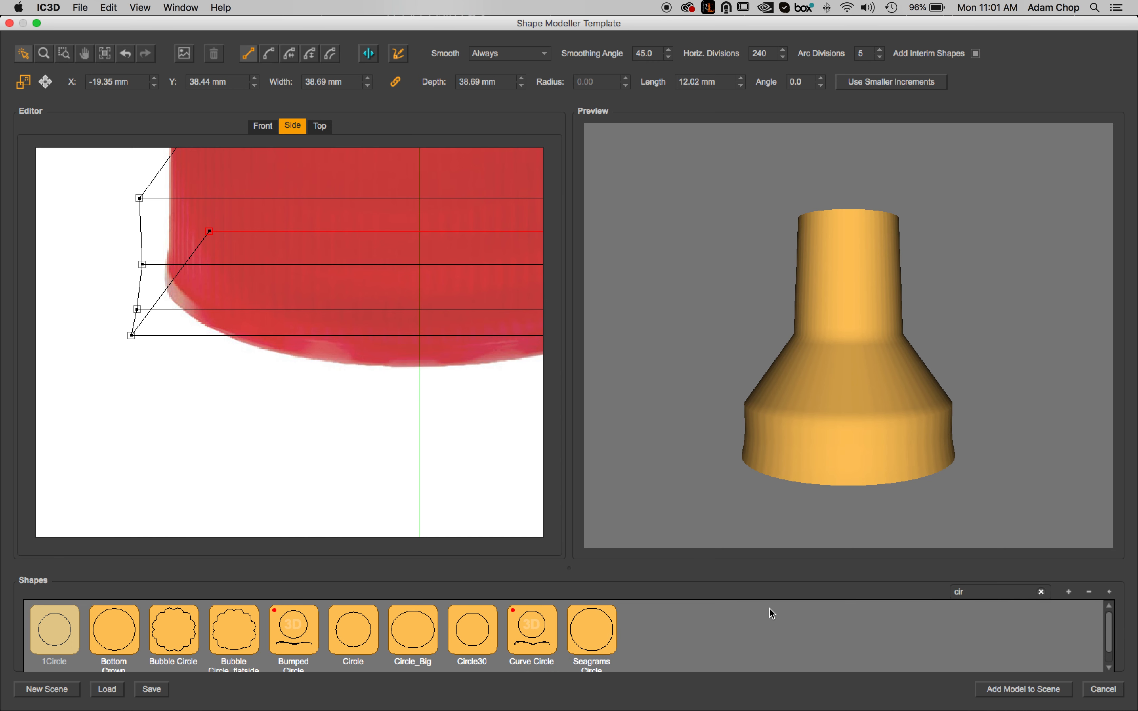
left_click_drag(215, 228, 220, 238)
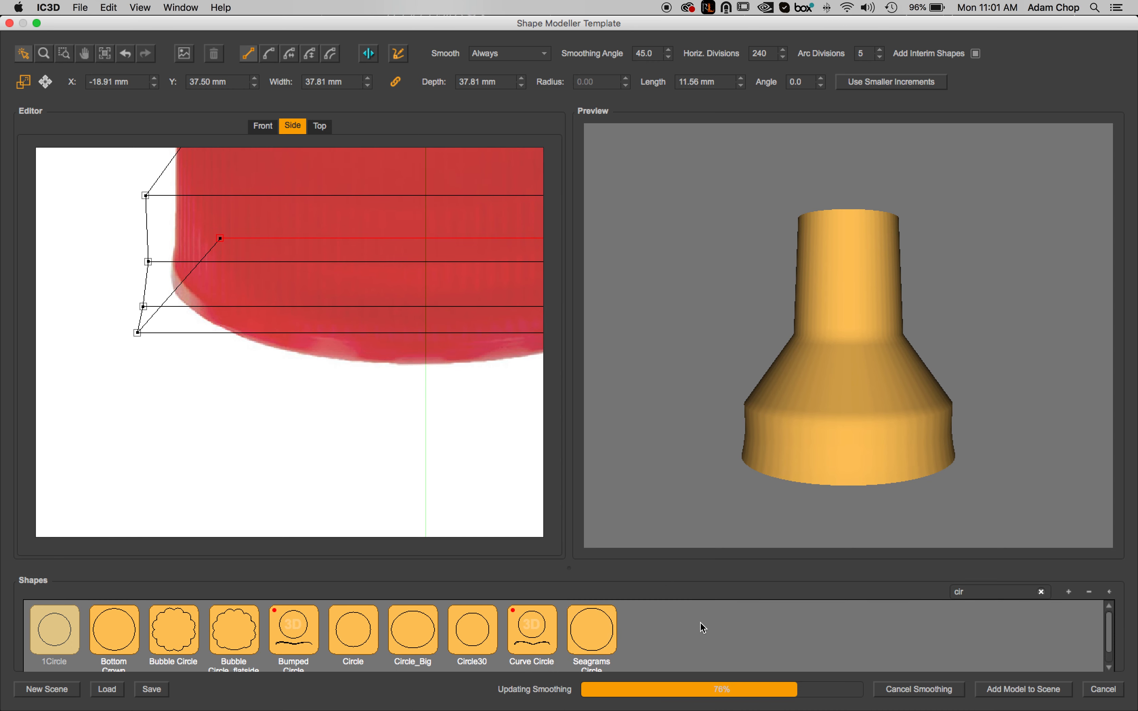
Set smoothing to Final Model Only and move the lowest outer circle up and inward to about 44 mm wide.
left_click(503, 69)
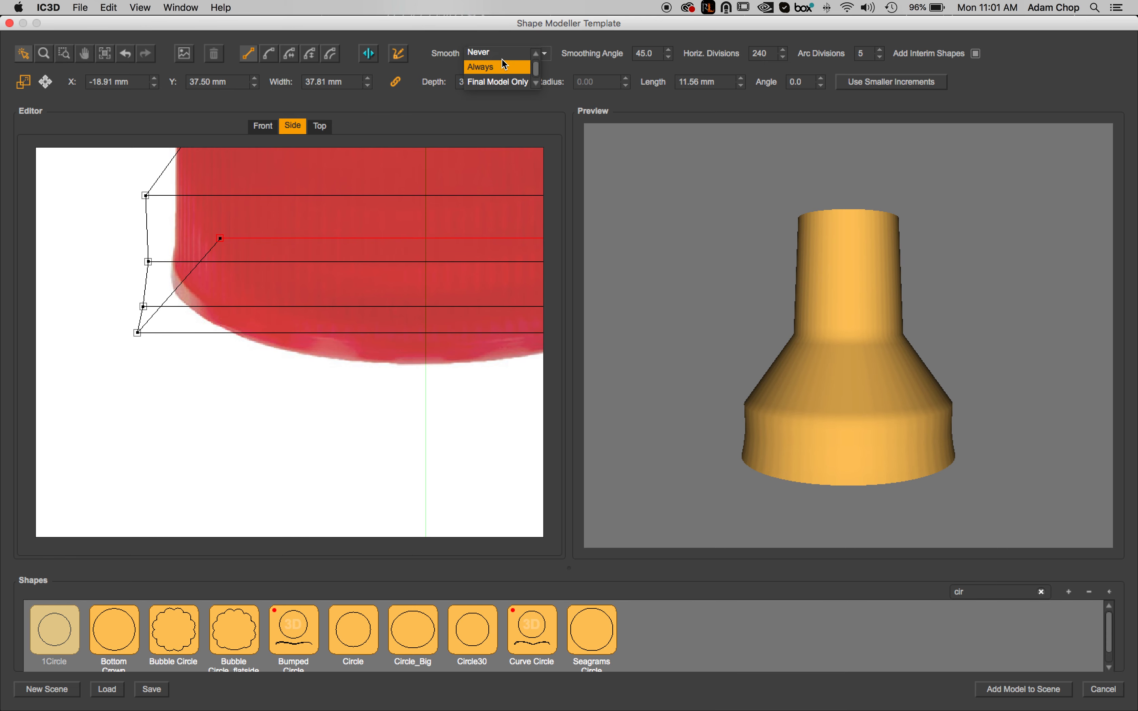
left_click(501, 82)
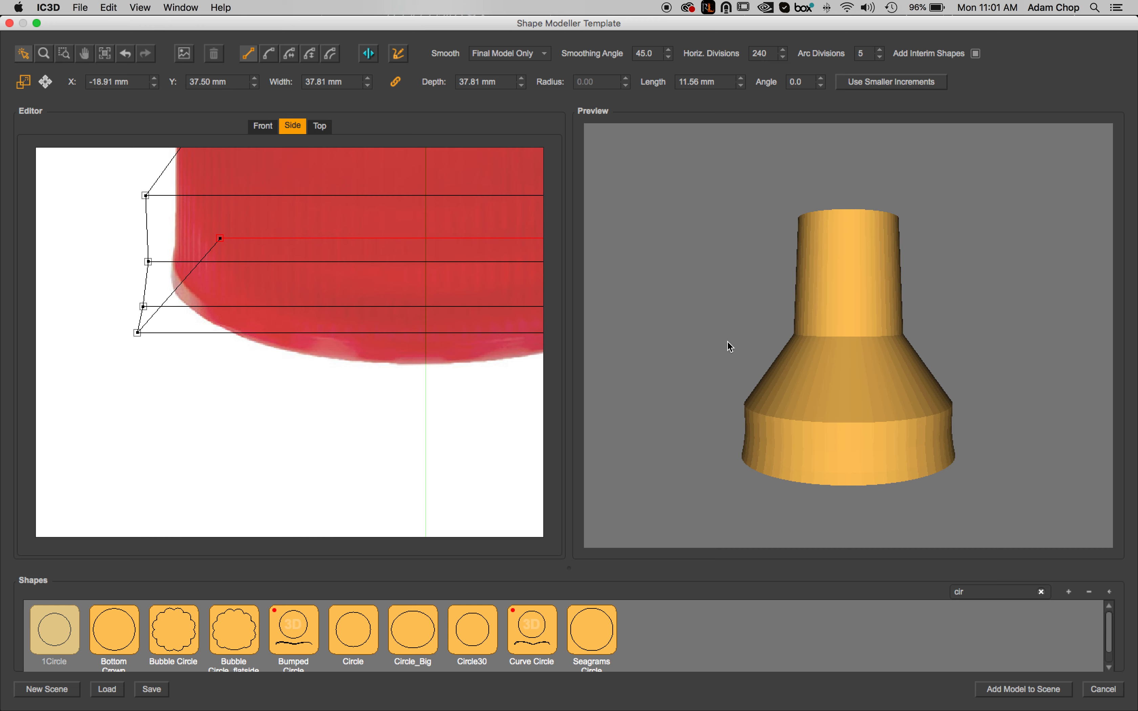
left_click_drag(138, 333, 183, 295)
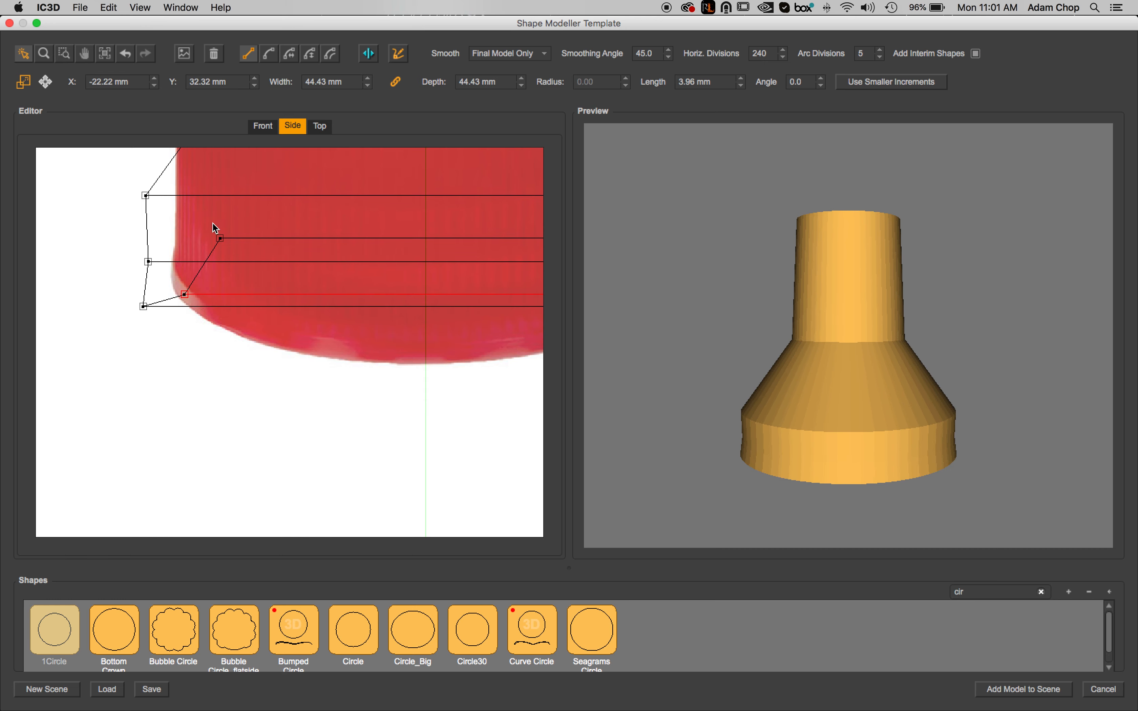
Move the lowest outer circle onto the cap's bottom edge and set both inner circles at about 44 mm wide for a thin wall.
left_click_drag(873, 349, 822, 334)
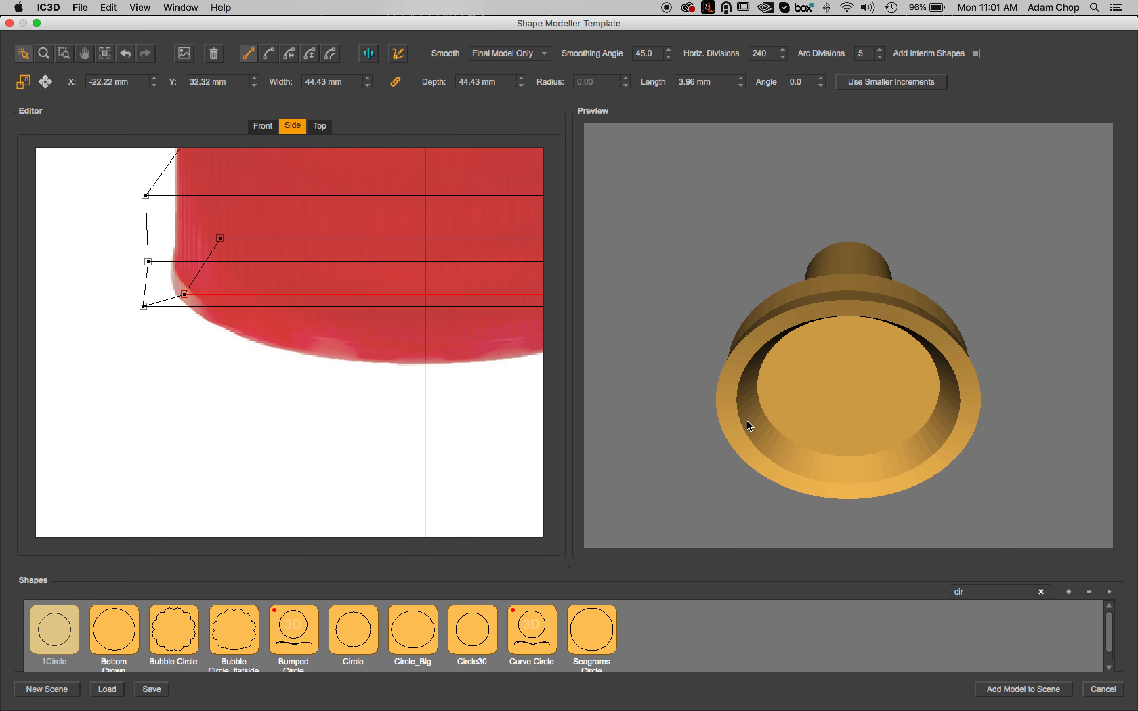
left_click_drag(744, 419, 744, 444)
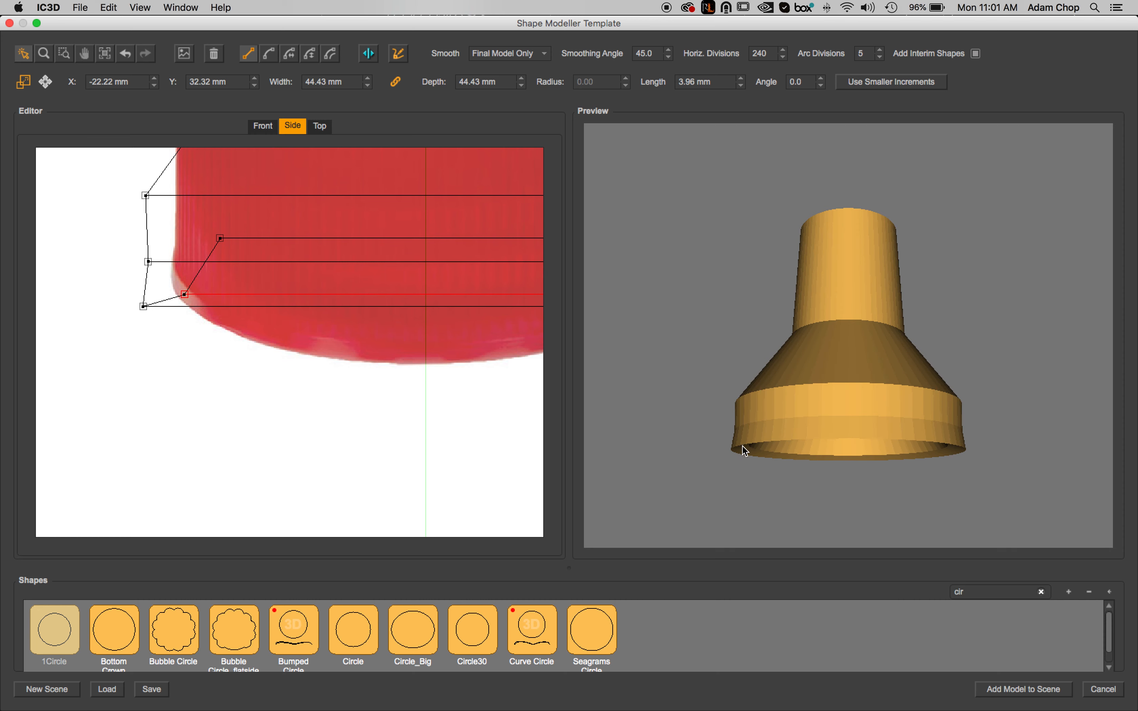
left_click_drag(144, 306, 152, 297)
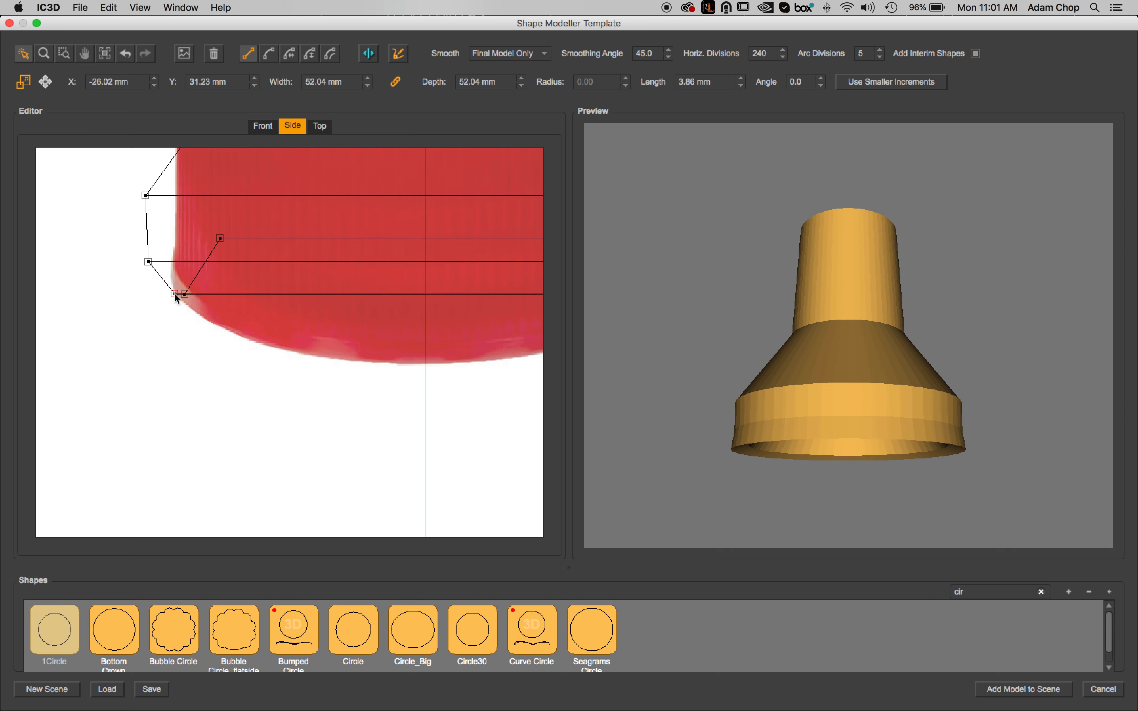
left_click_drag(174, 294, 189, 295)
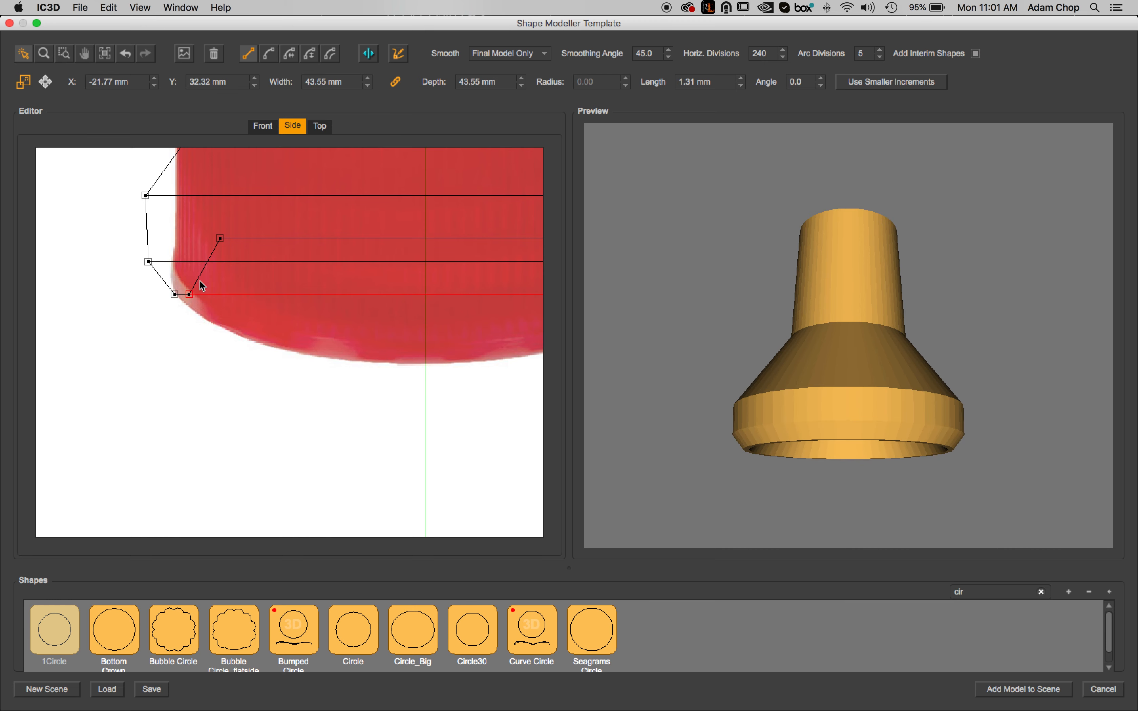
left_click_drag(221, 237, 188, 237)
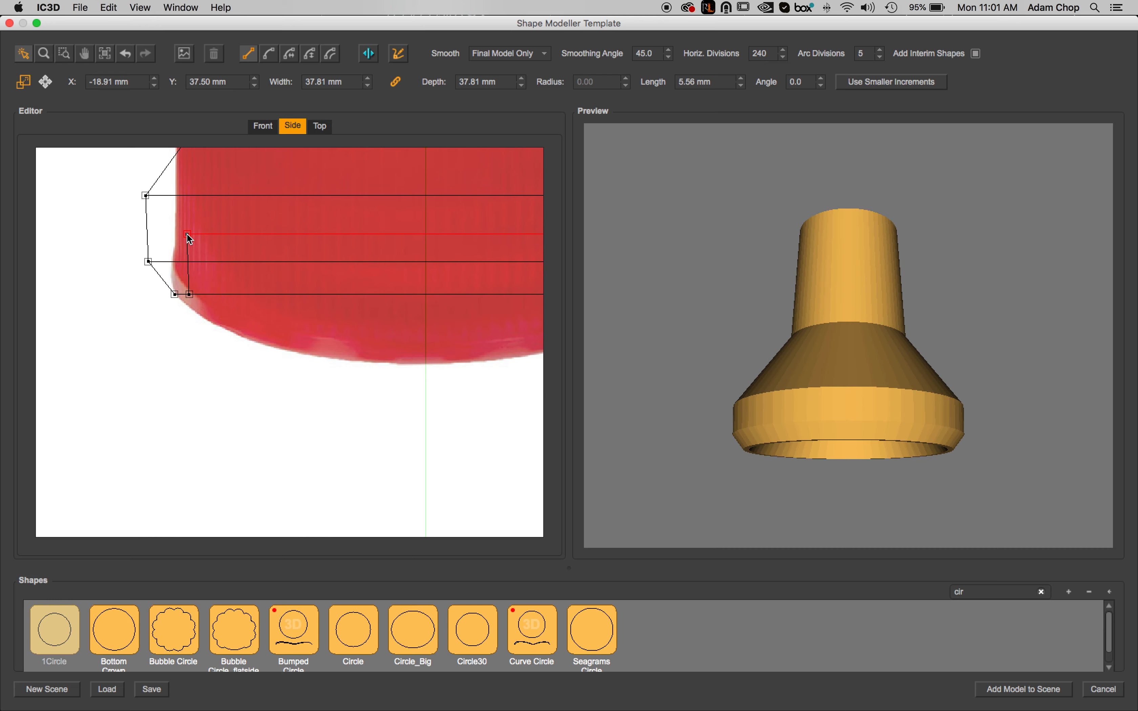
left_click_drag(803, 426, 745, 399)
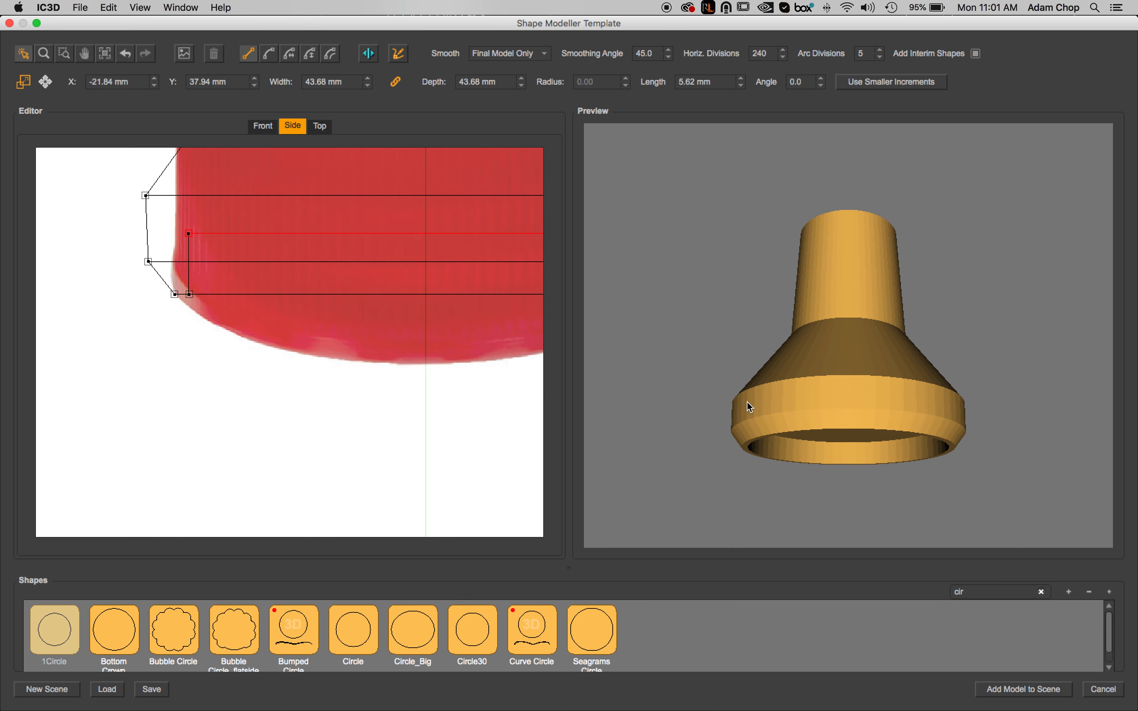
Trace the bottom band and side wall with the next three outer circles at about 46, 45 and 45 mm wide, ending at the cap's shoulder.
left_click_drag(149, 262, 179, 301)
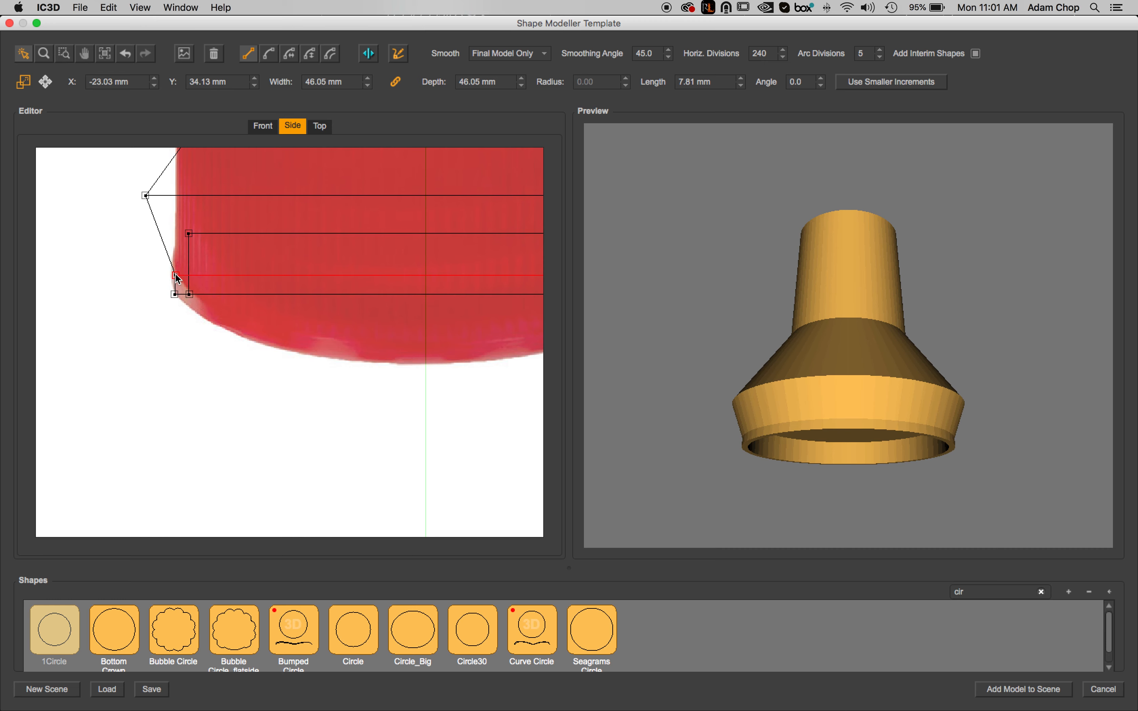
left_click_drag(145, 196, 183, 276)
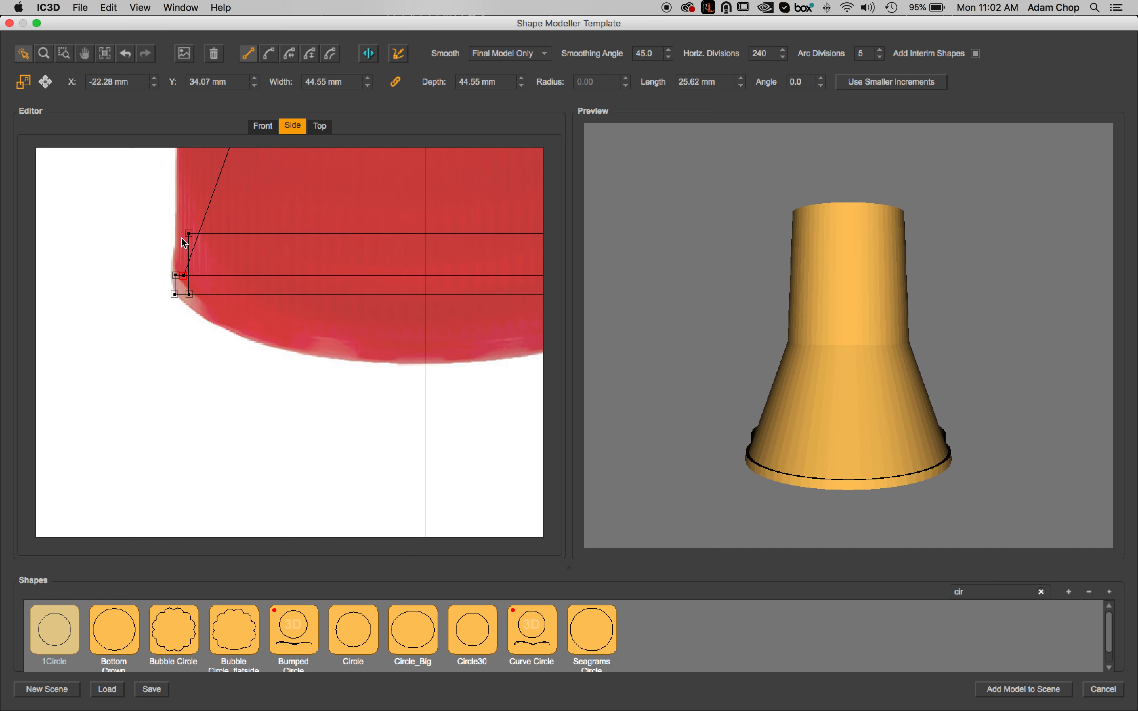
scroll(197, 224, "up", 10)
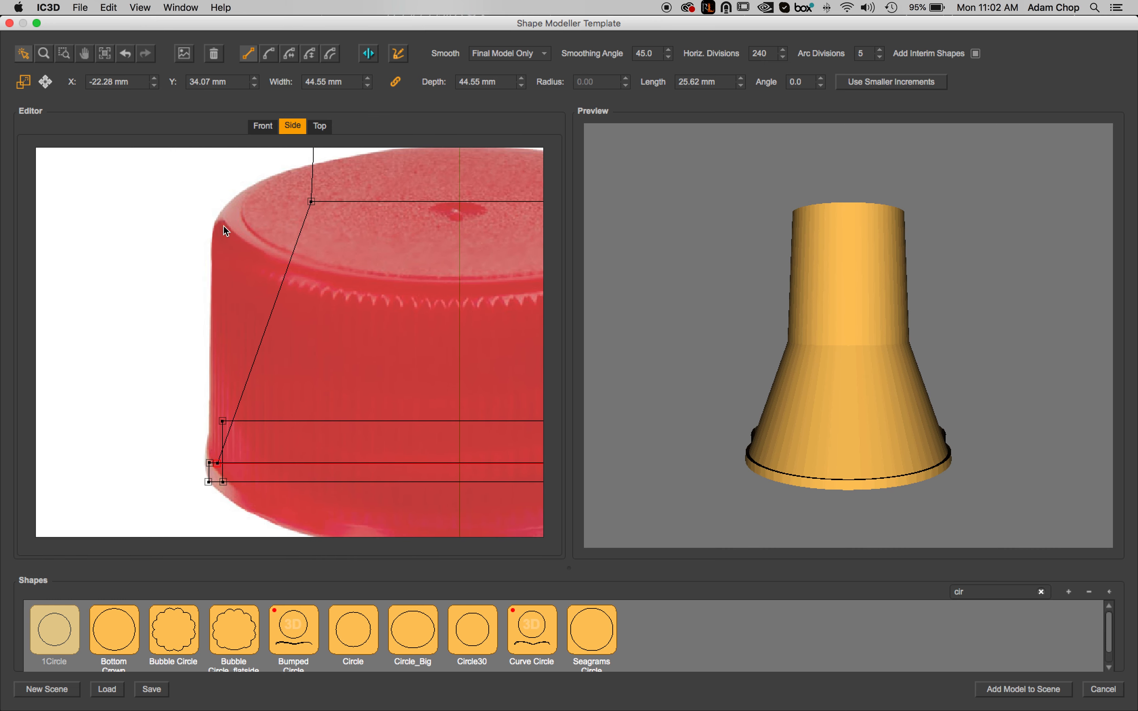
left_click_drag(311, 201, 187, 239)
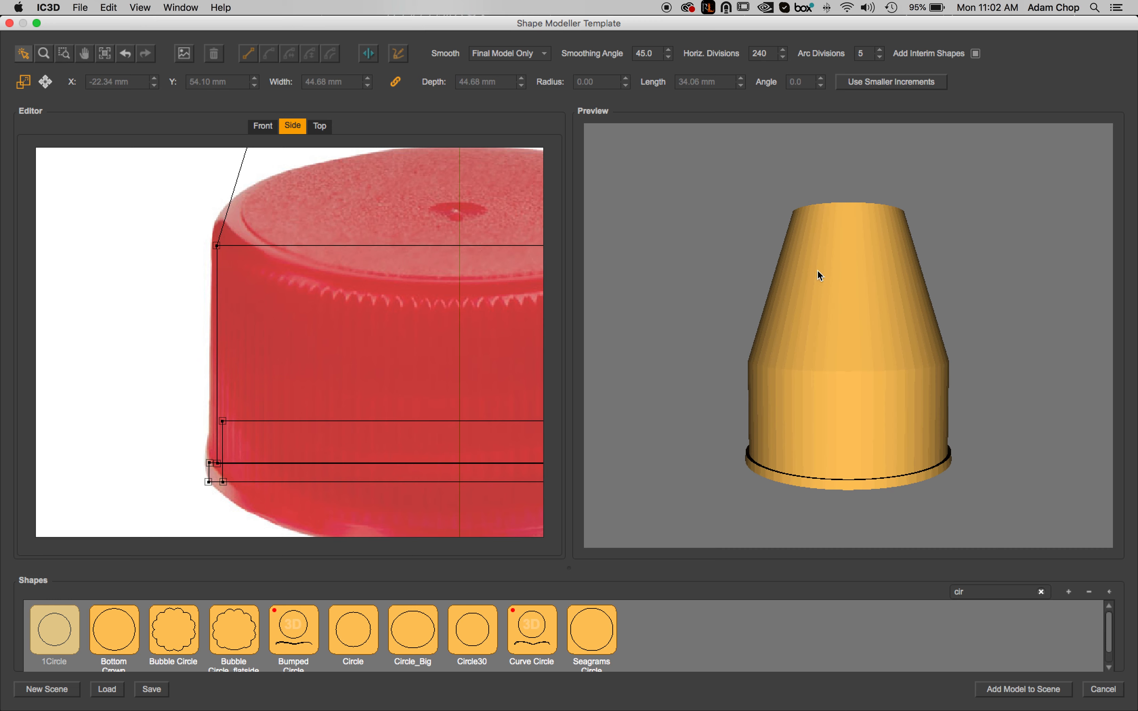
left_click_drag(817, 270, 804, 257)
left_click_drag(778, 447, 769, 460)
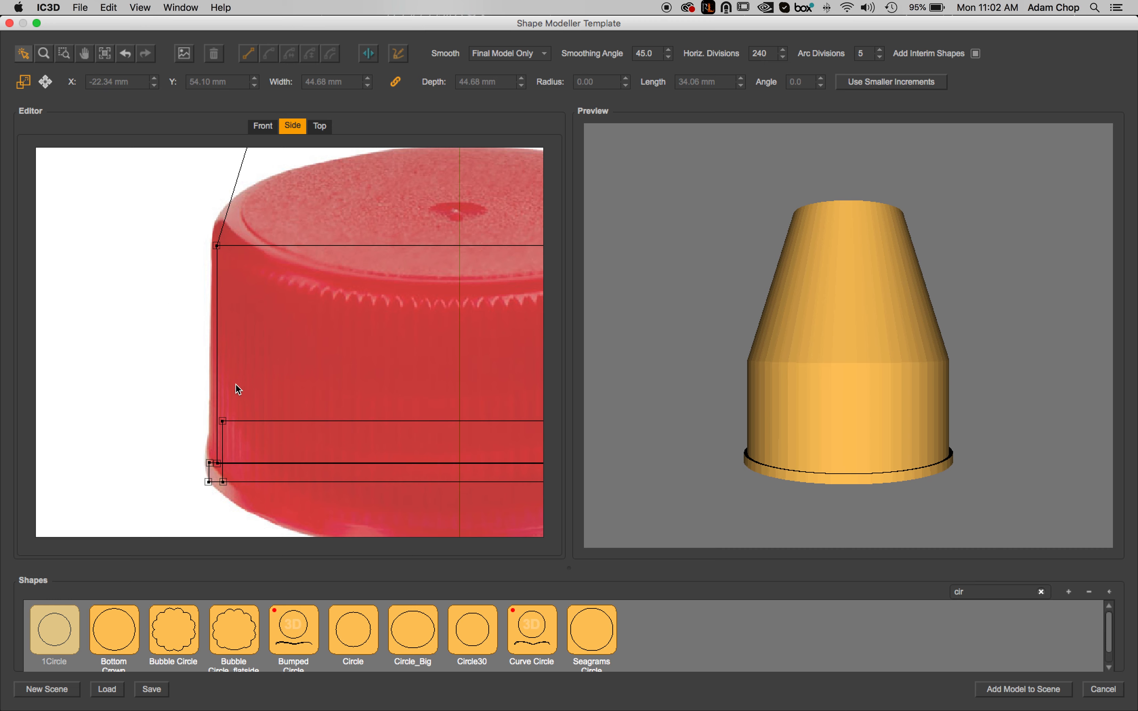
Find the Ribbed Cap shape in the shape library and insert it between the two side-wall circles.
key("BackSpace")
key("BackSpace")
key("BackSpace")
type("ribb")
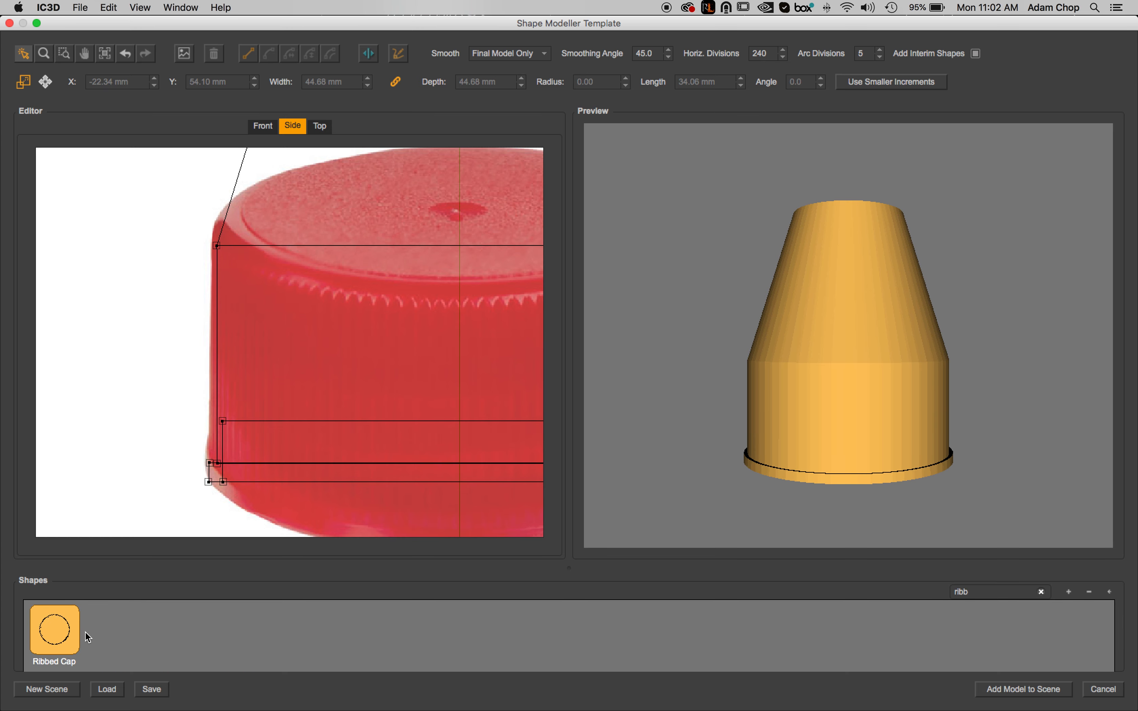
left_click_drag(56, 635, 213, 431)
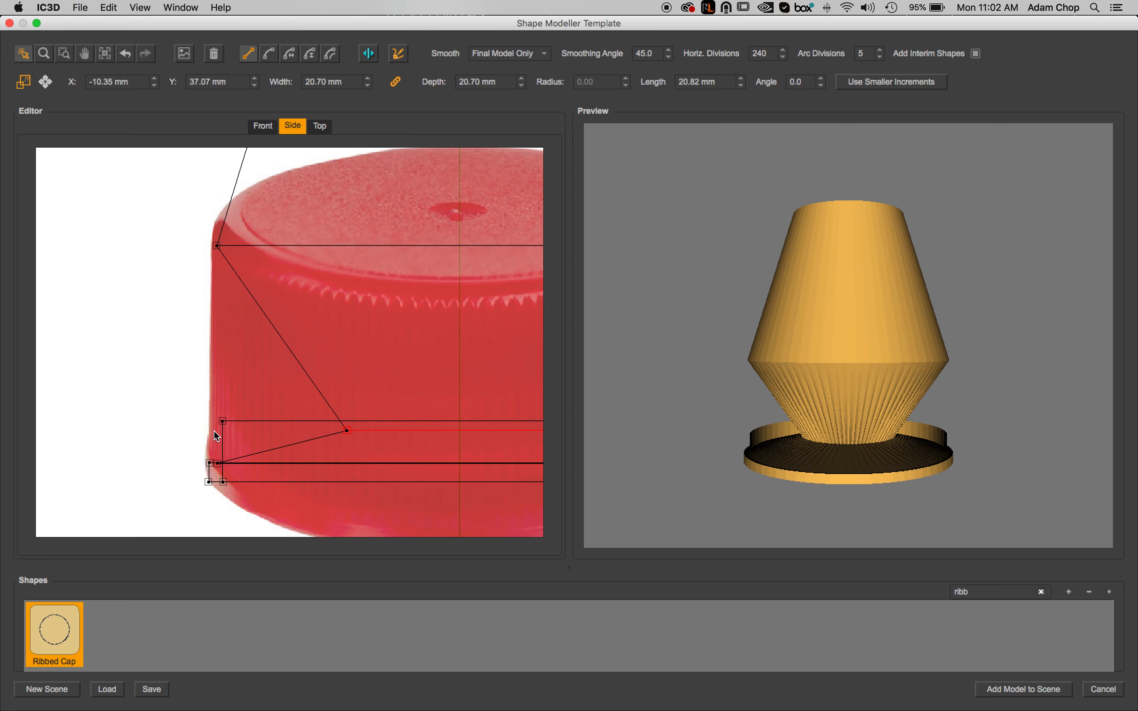
Move the ribbed cross-section out to the side wall just above the bottom band, at about 45 mm wide.
left_click(343, 382)
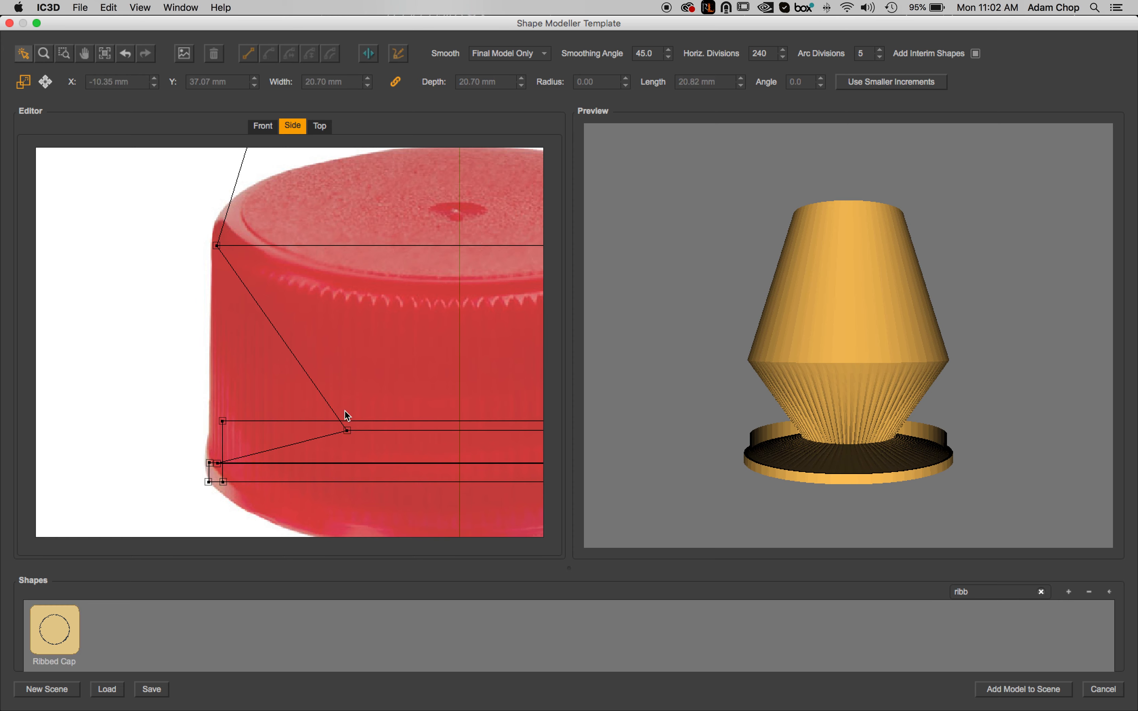
left_click(348, 430)
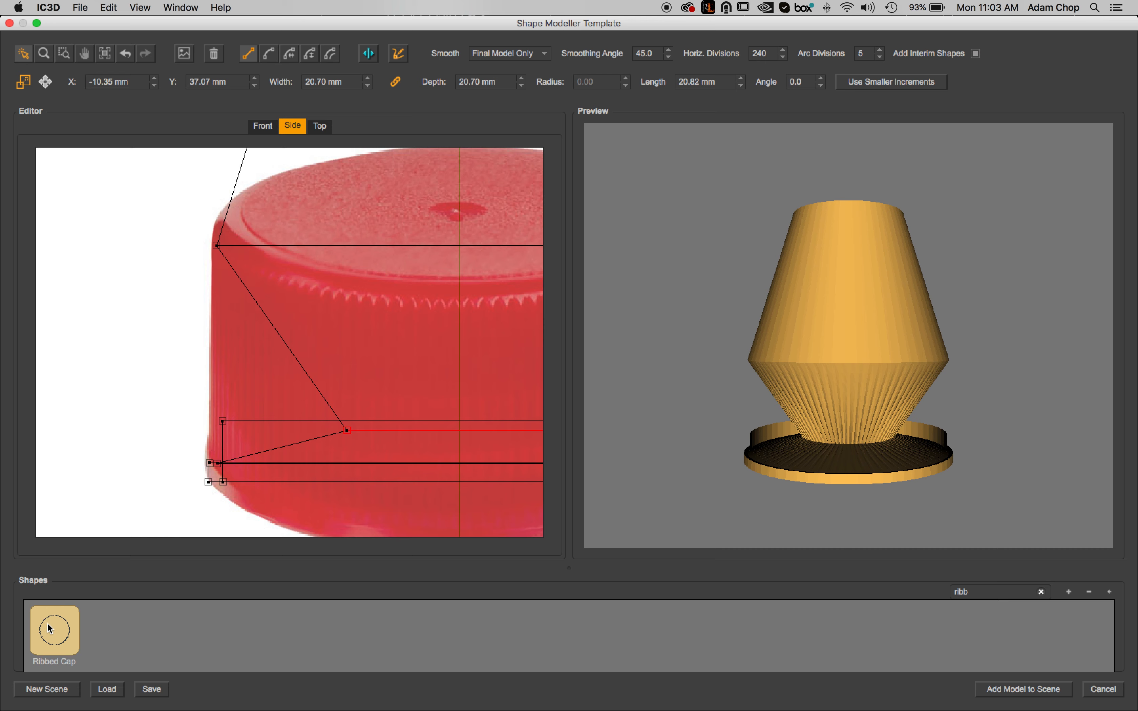
left_click_drag(338, 429, 221, 450)
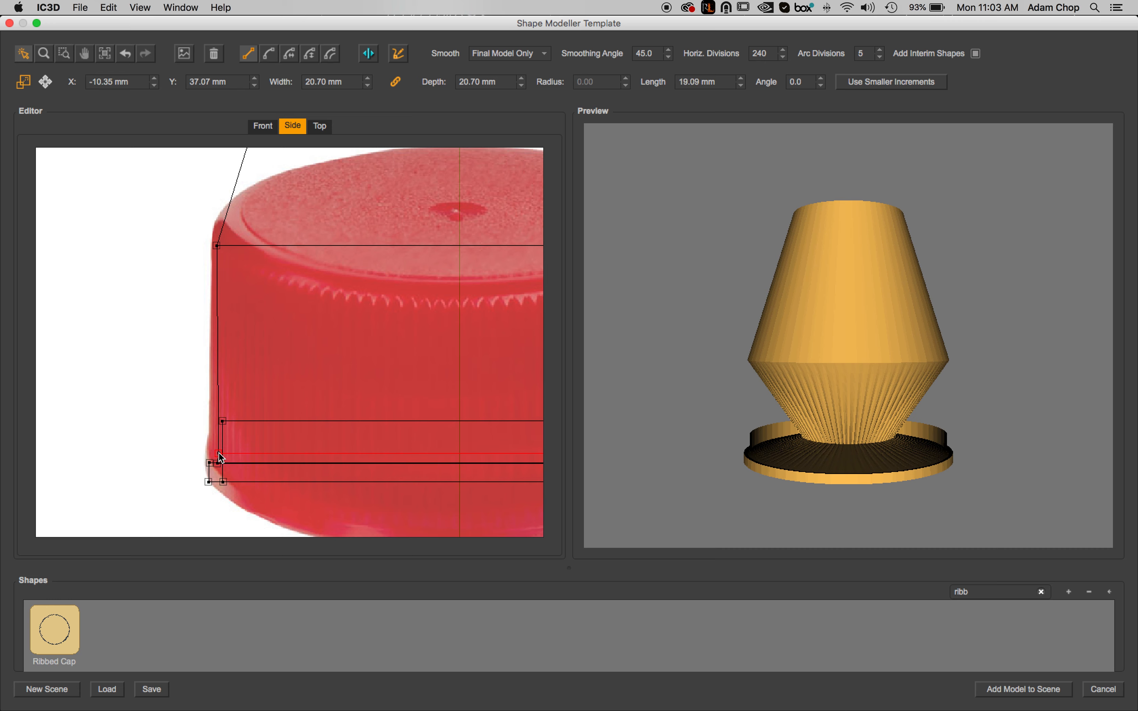
left_click_drag(219, 452, 218, 452)
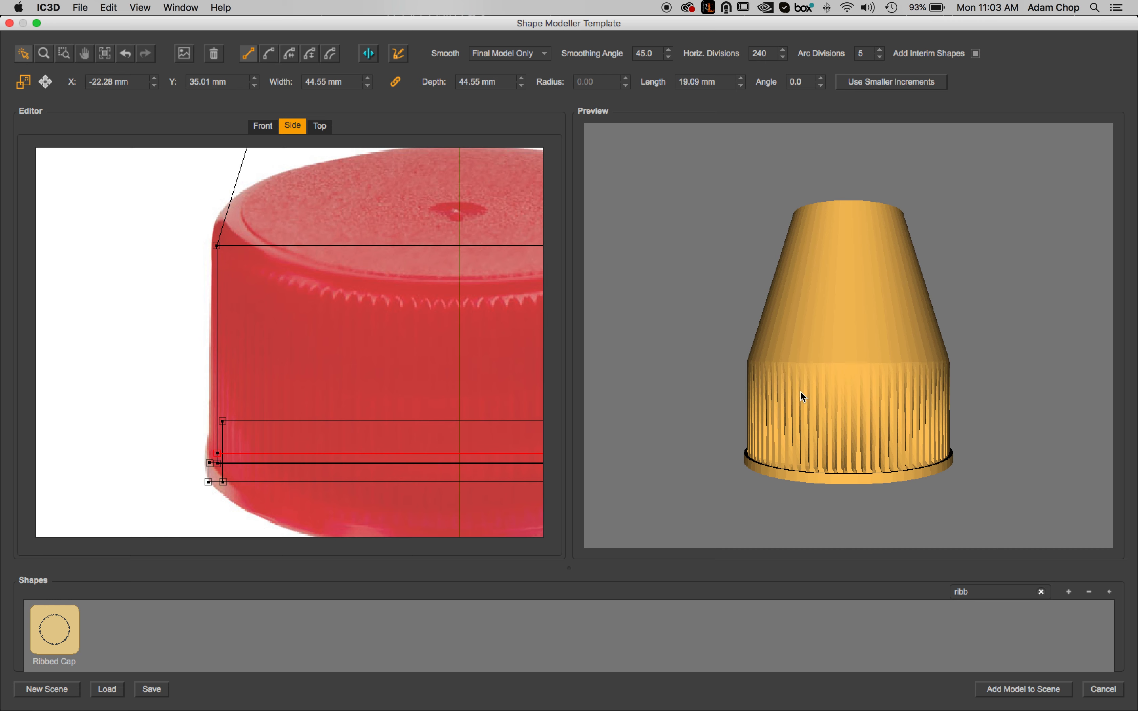
left_click_drag(781, 468, 766, 443)
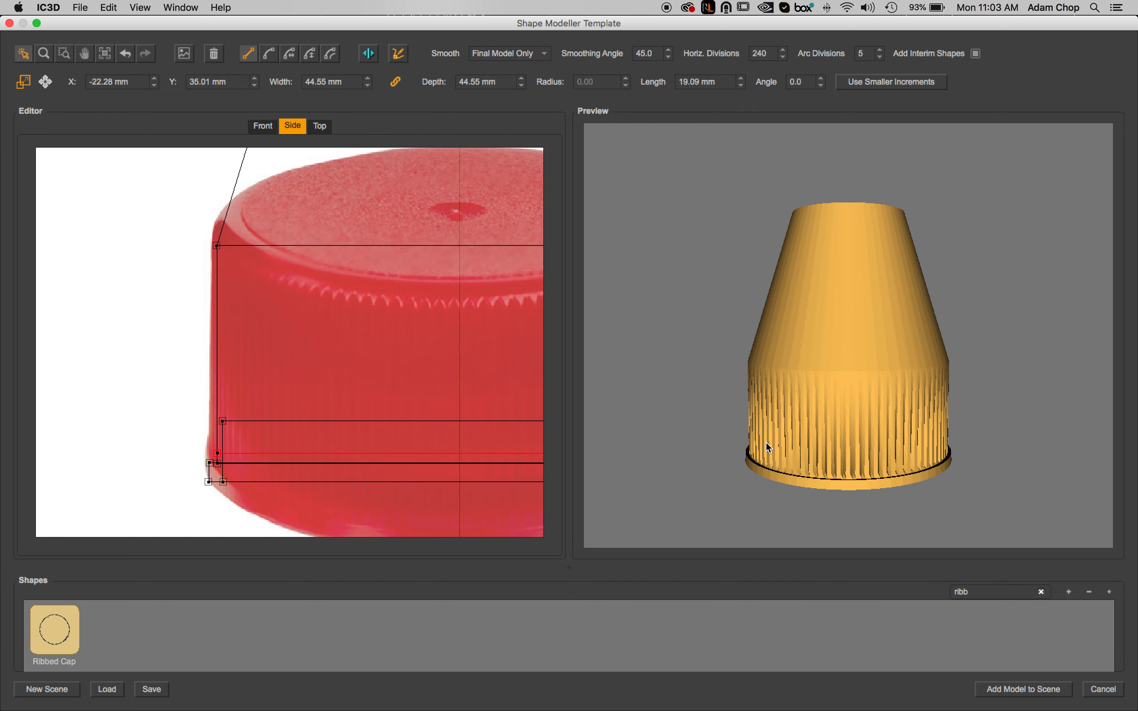
Set the horizontal divisions to 100 and check the ribs in the 3D preview.
double_click(762, 54)
type("100")
key("Tab")
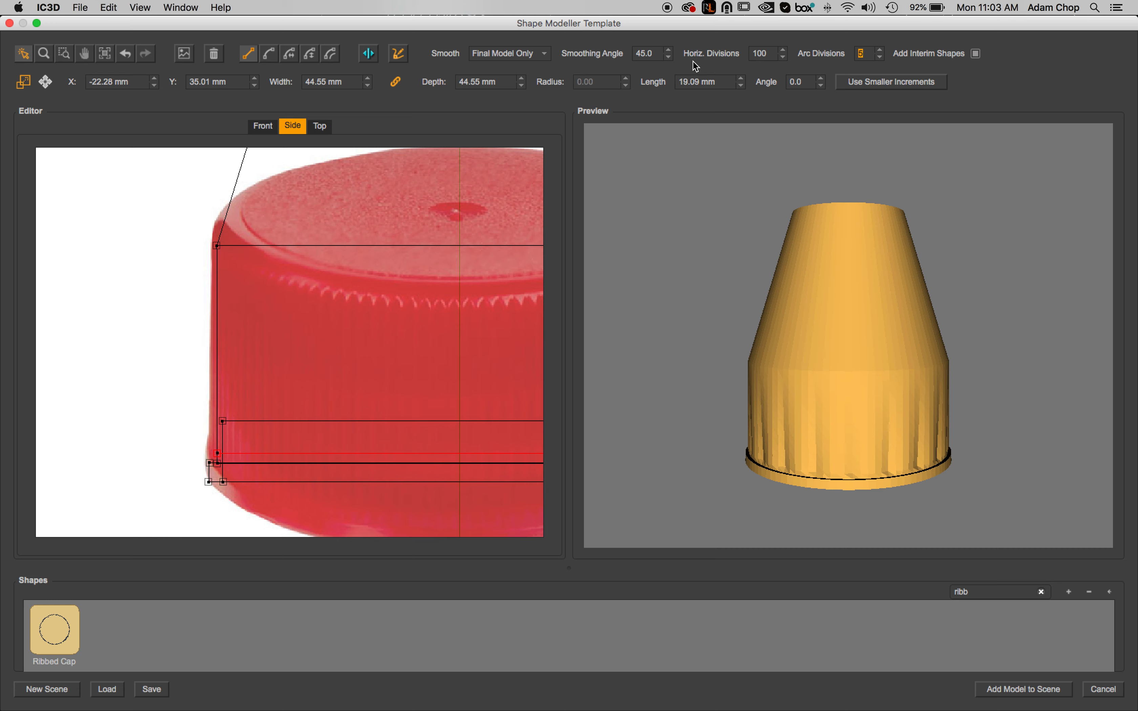
mouse_move(764, 265)
left_mouse_down()
mouse_move(814, 347)
mouse_move(829, 344)
left_mouse_up()
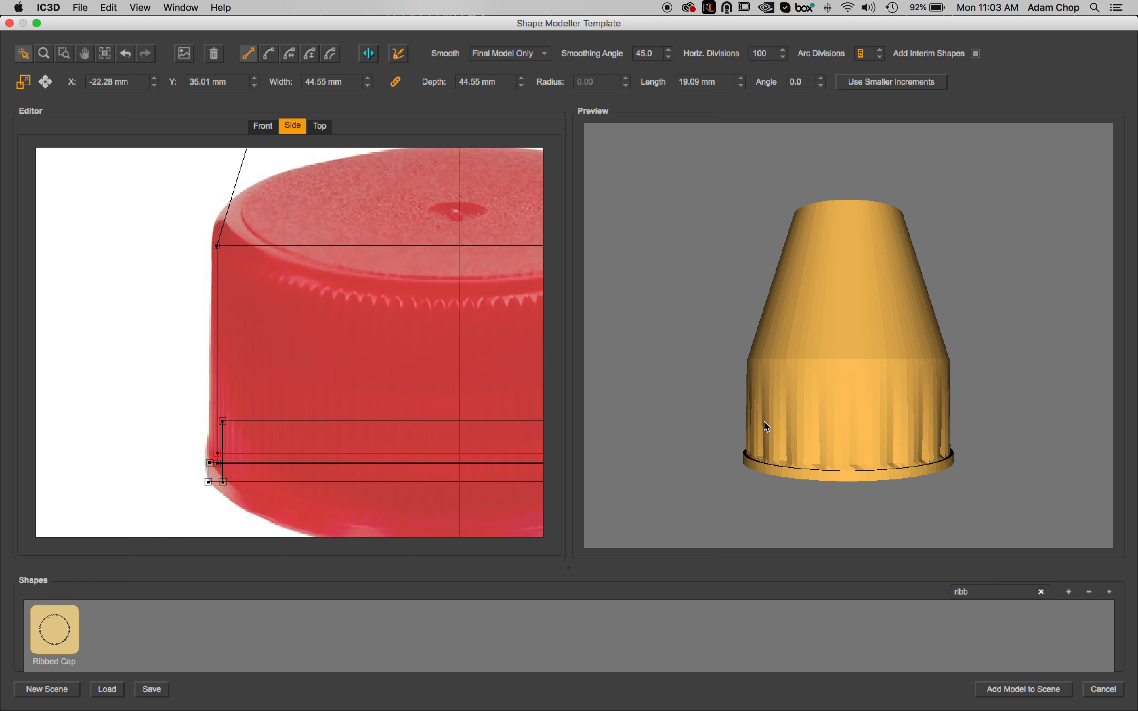
left_click_drag(769, 54, 739, 58)
mouse_move(854, 372)
left_mouse_down()
mouse_move(795, 368)
mouse_move(845, 379)
mouse_move(842, 393)
left_mouse_up()
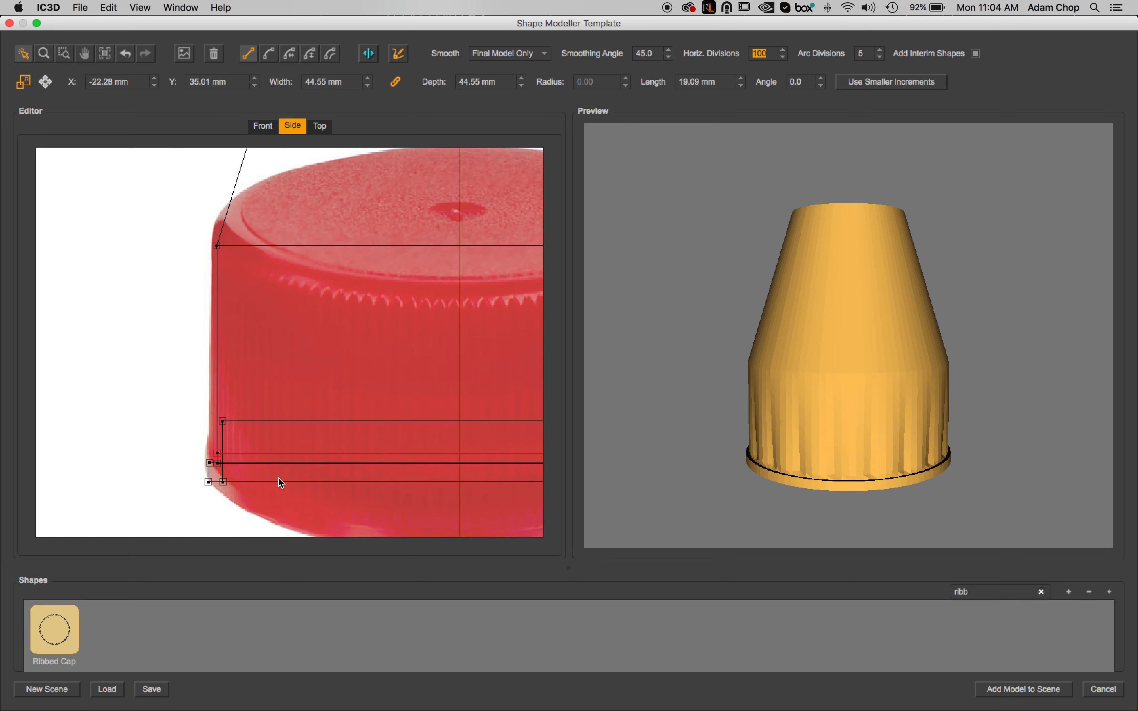
Add a second Ribbed Cap cross-section at the top of the side wall, just below the shoulder circle, at about 45 mm wide.
left_click(194, 444)
left_click_drag(56, 631, 217, 273)
left_click_drag(351, 274, 217, 240)
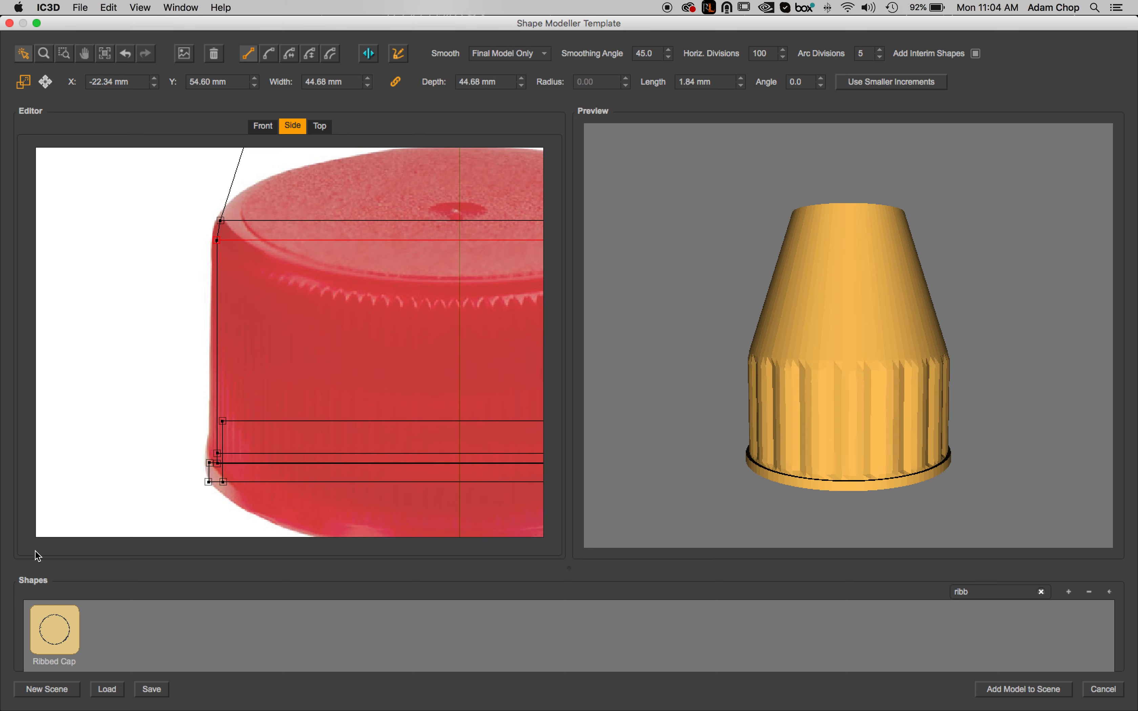
left_click_drag(585, 480, 656, 453)
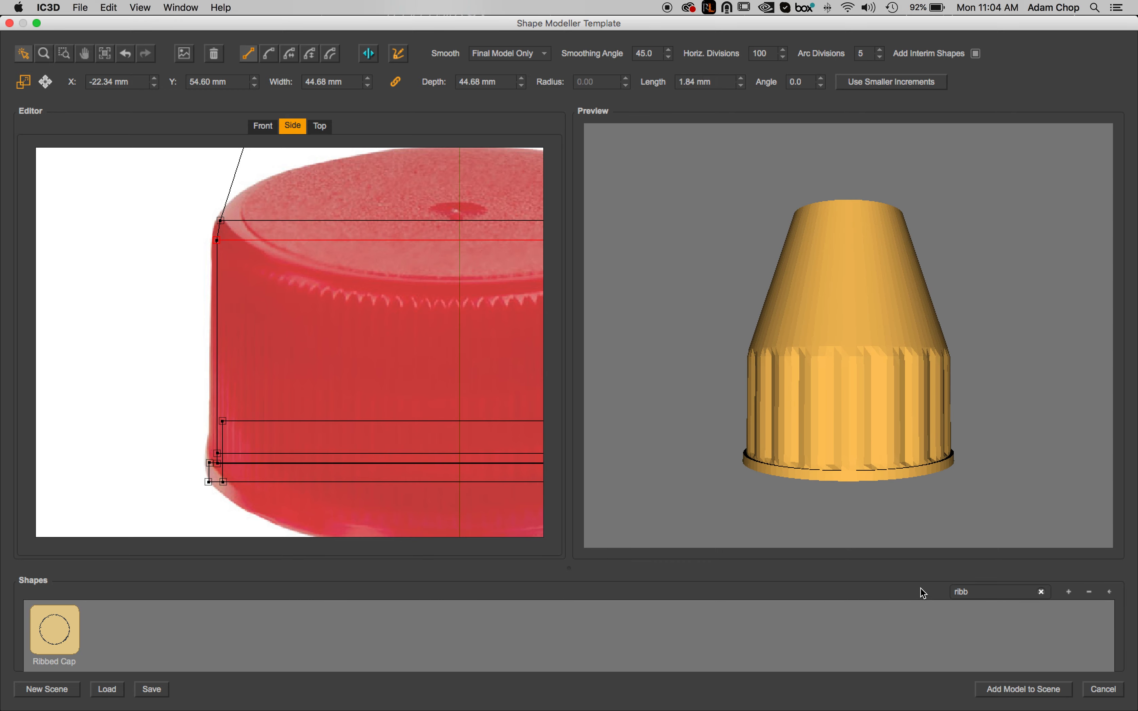
Find the 1Circle shape and insert it just above the upper ribbed cross-section at about 44 mm wide.
key("BackSpace")
key("BackSpace")
key("BackSpace")
key("BackSpace")
type("cir")
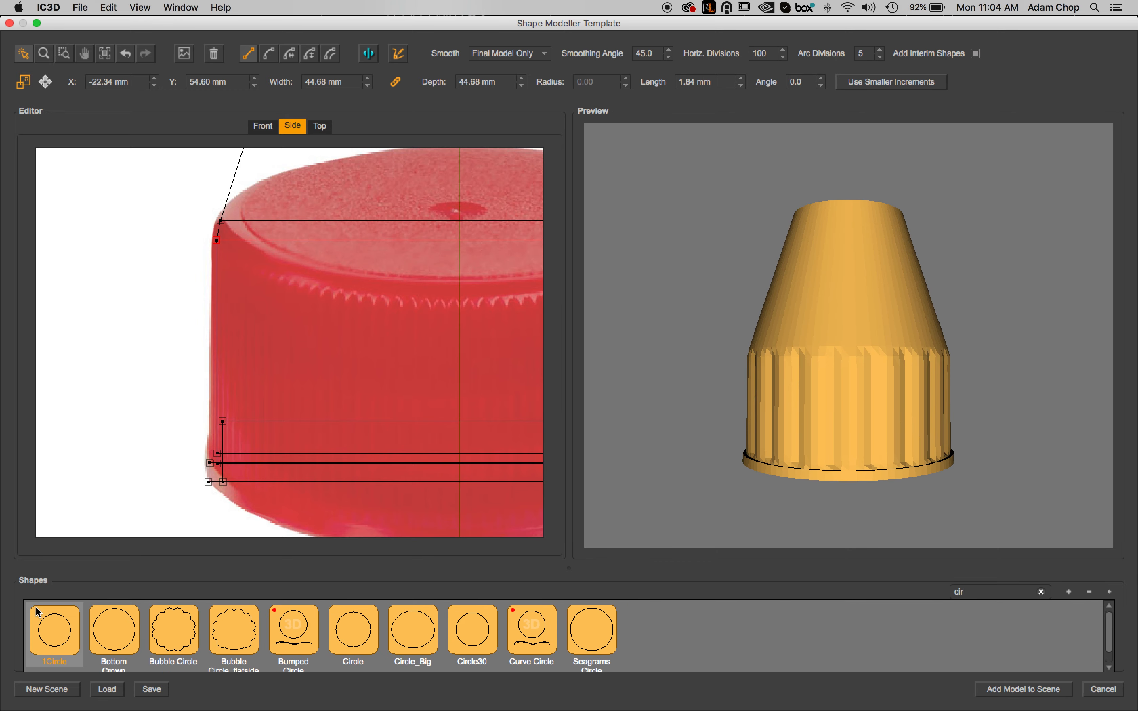
left_click(43, 637)
left_click_drag(55, 634, 220, 228)
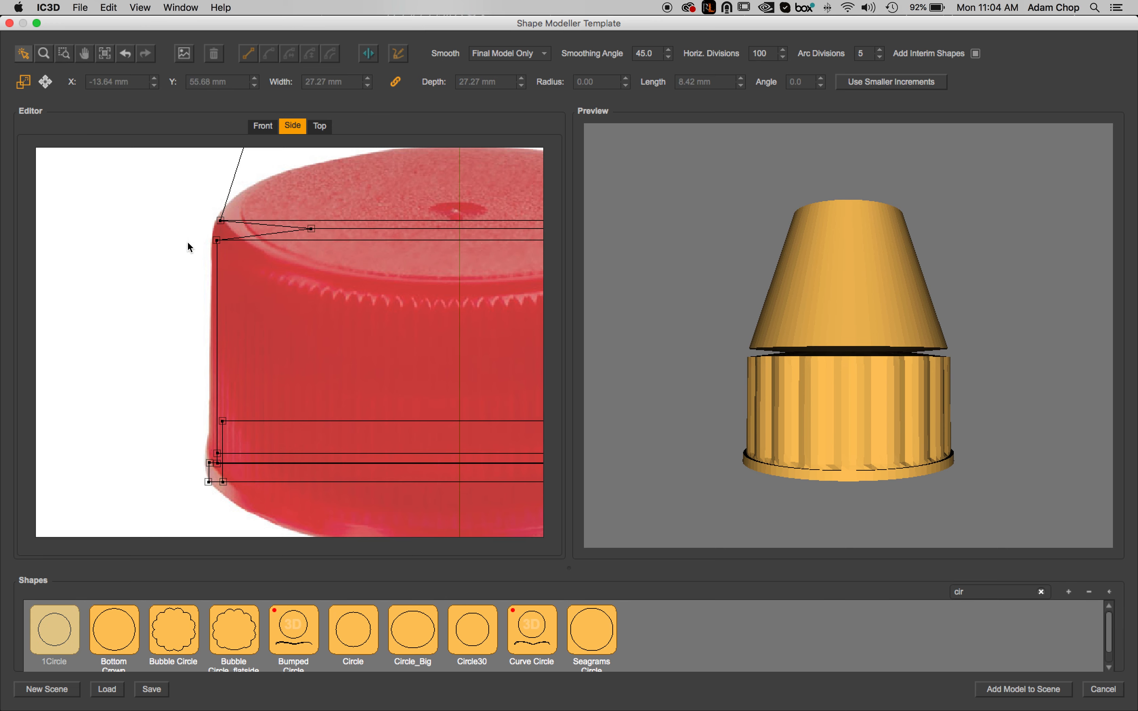
left_click_drag(311, 229, 219, 236)
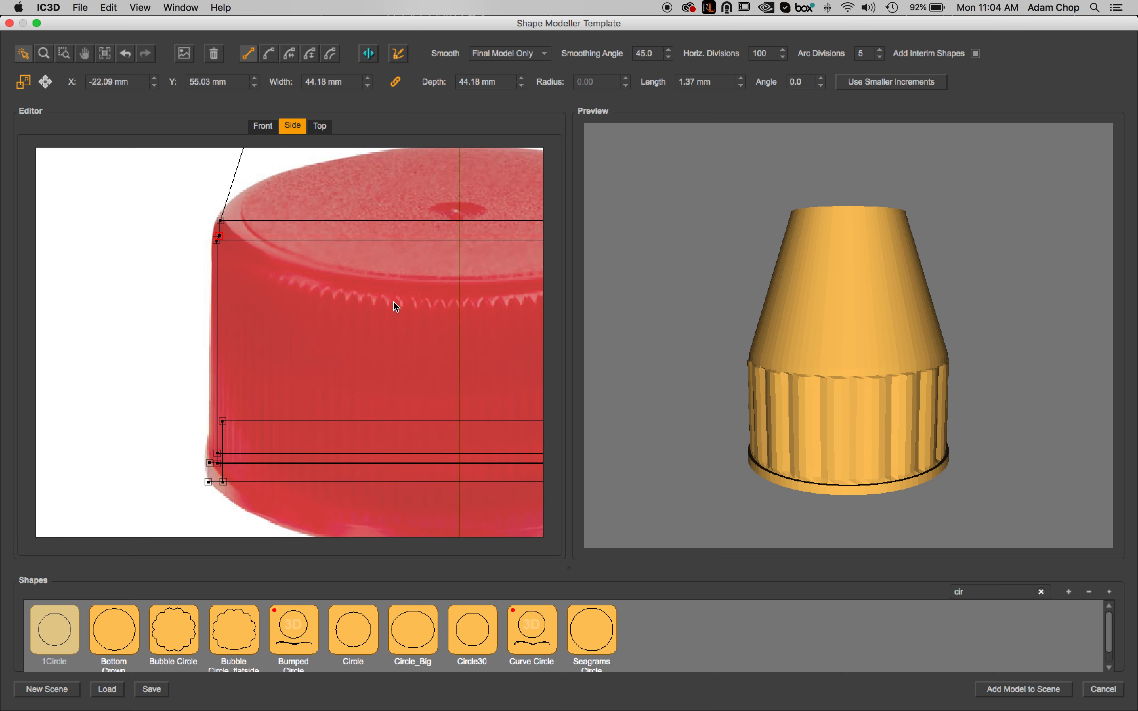
Shift the shoulder circle above the new 1Circle slightly inward on the cap's rounded top edge.
scroll(384, 297, "right", 10)
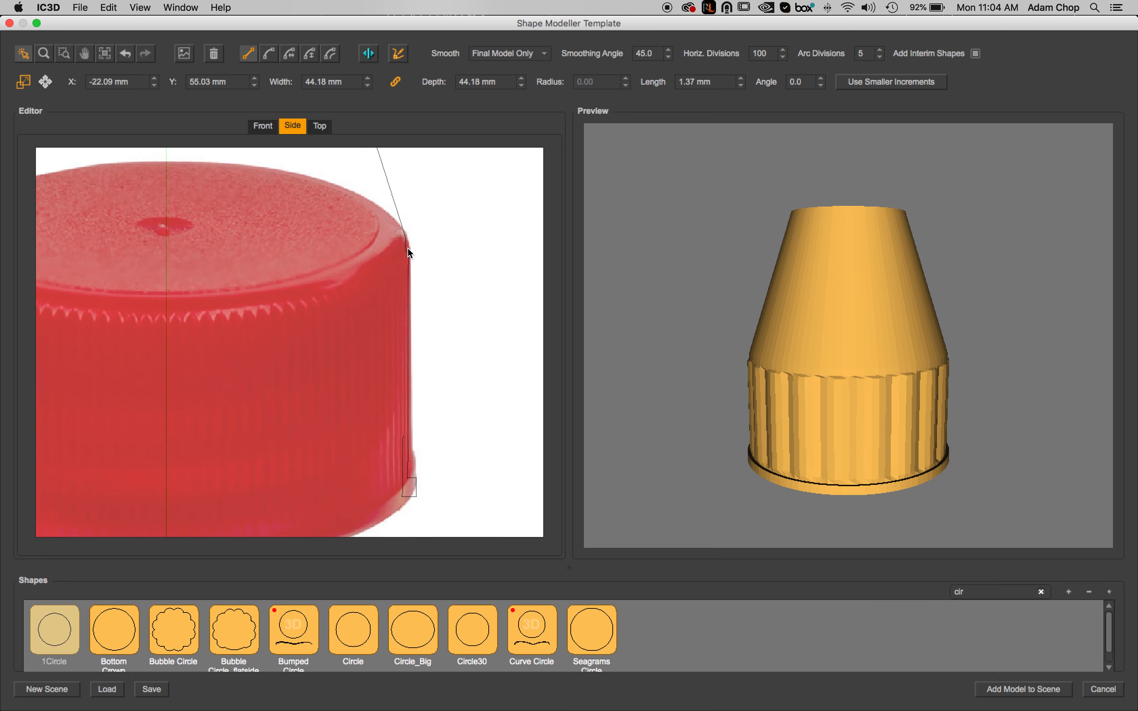
scroll(402, 241, "left", 10)
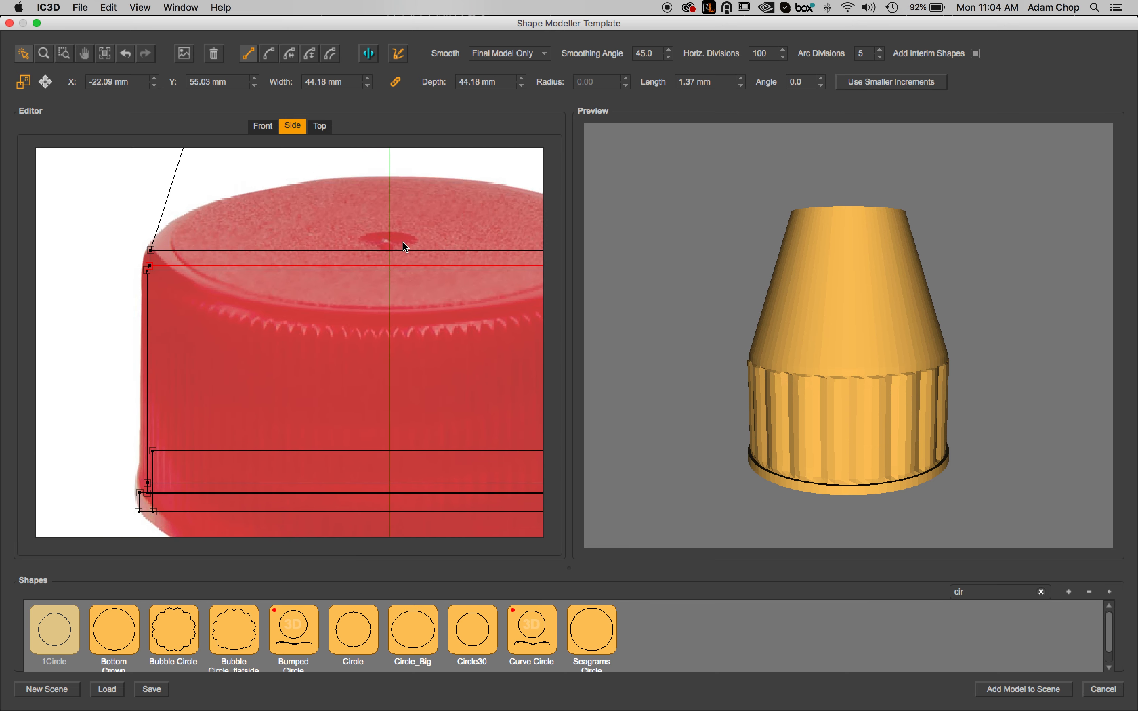
left_click_drag(177, 237, 185, 234)
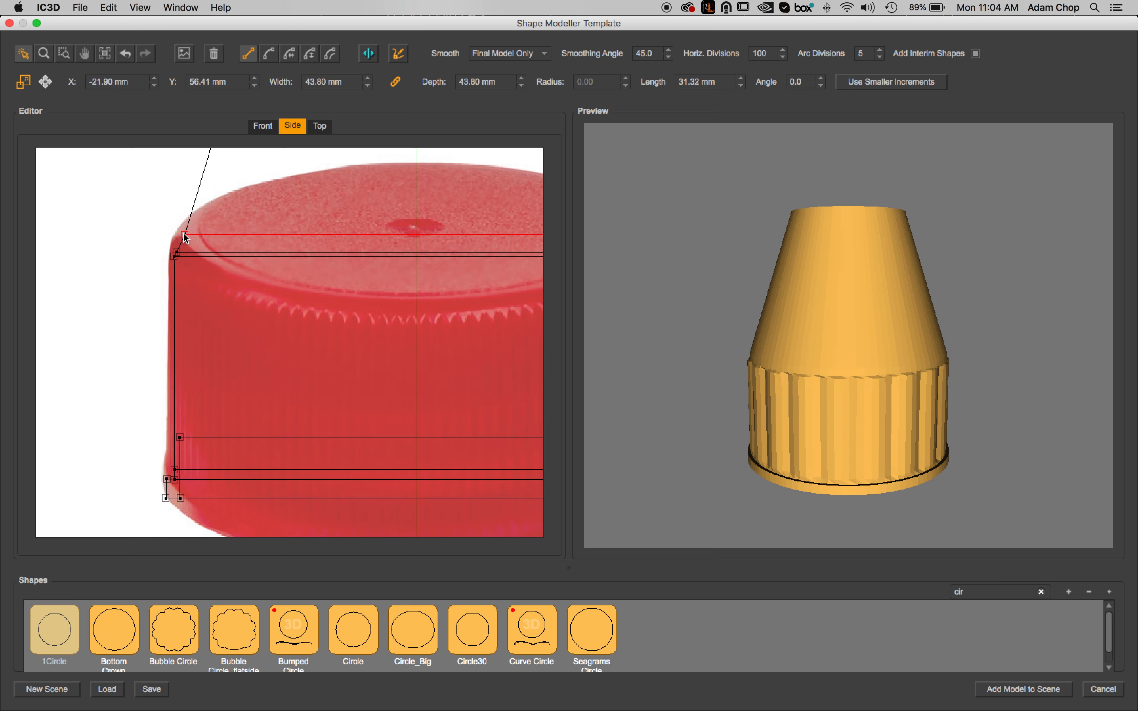
left_click(64, 53)
left_click_drag(152, 220, 292, 326)
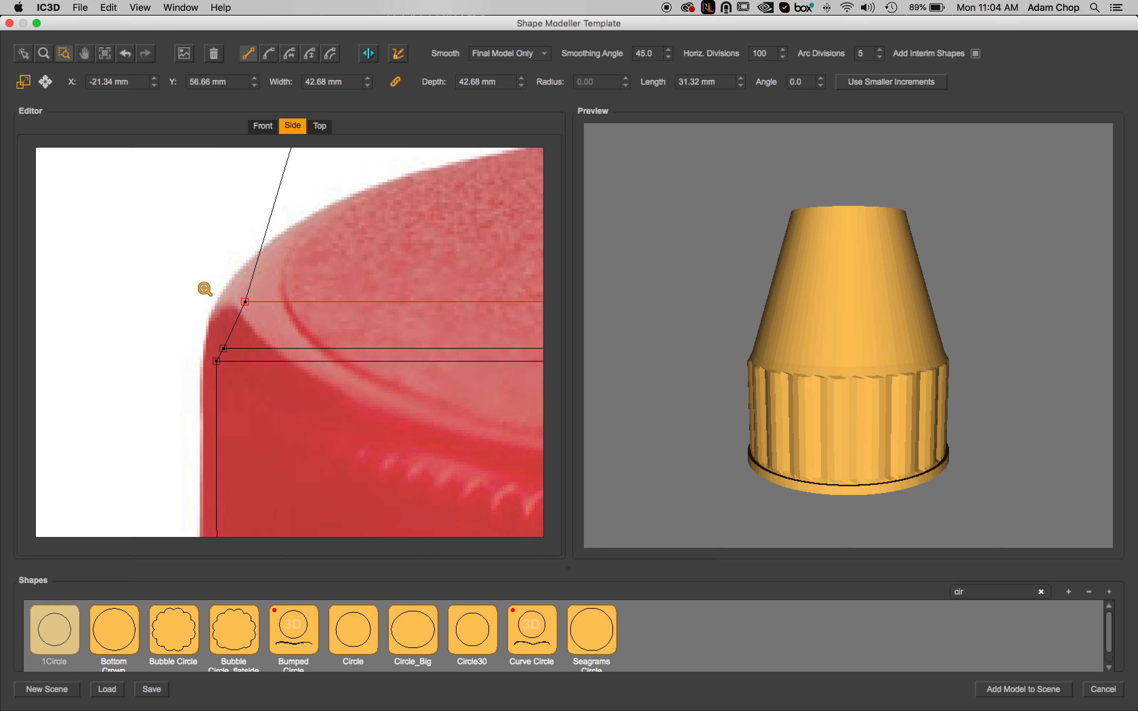
left_click(23, 53)
left_click_drag(245, 302, 252, 302)
Turn the segment below the shoulder circle into an arc and reposition that circle at about 41 mm wide and 56 mm high.
left_click(223, 349)
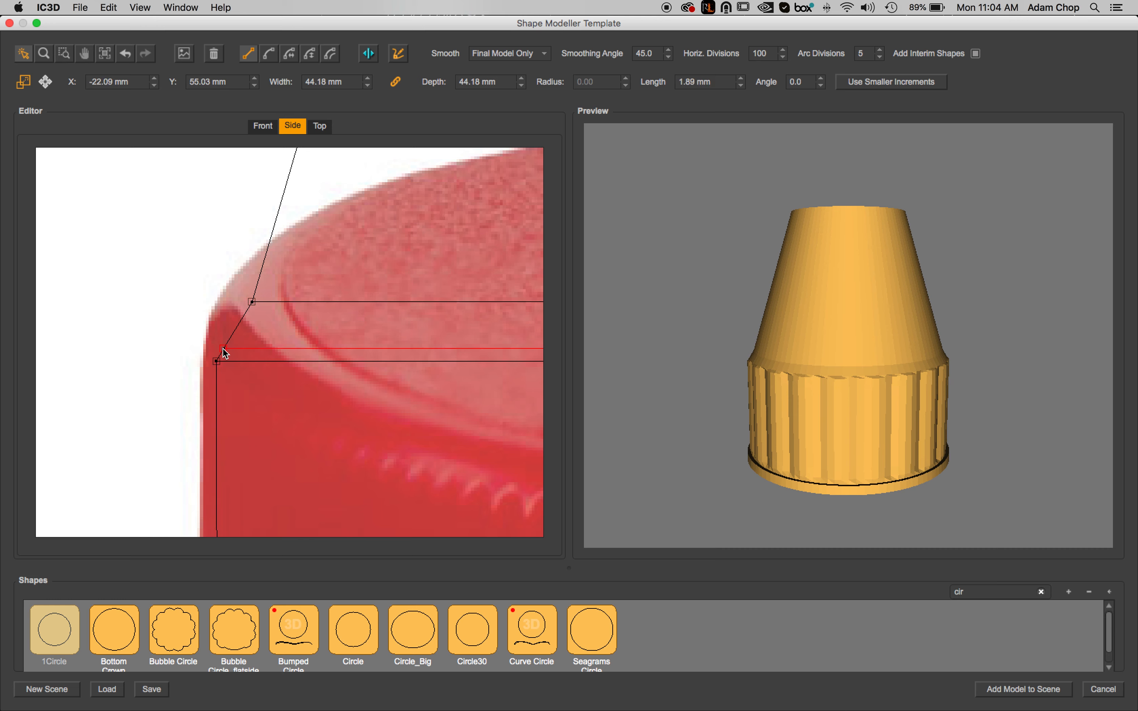
left_click(264, 58)
left_click_drag(238, 324, 274, 300)
left_click(253, 303)
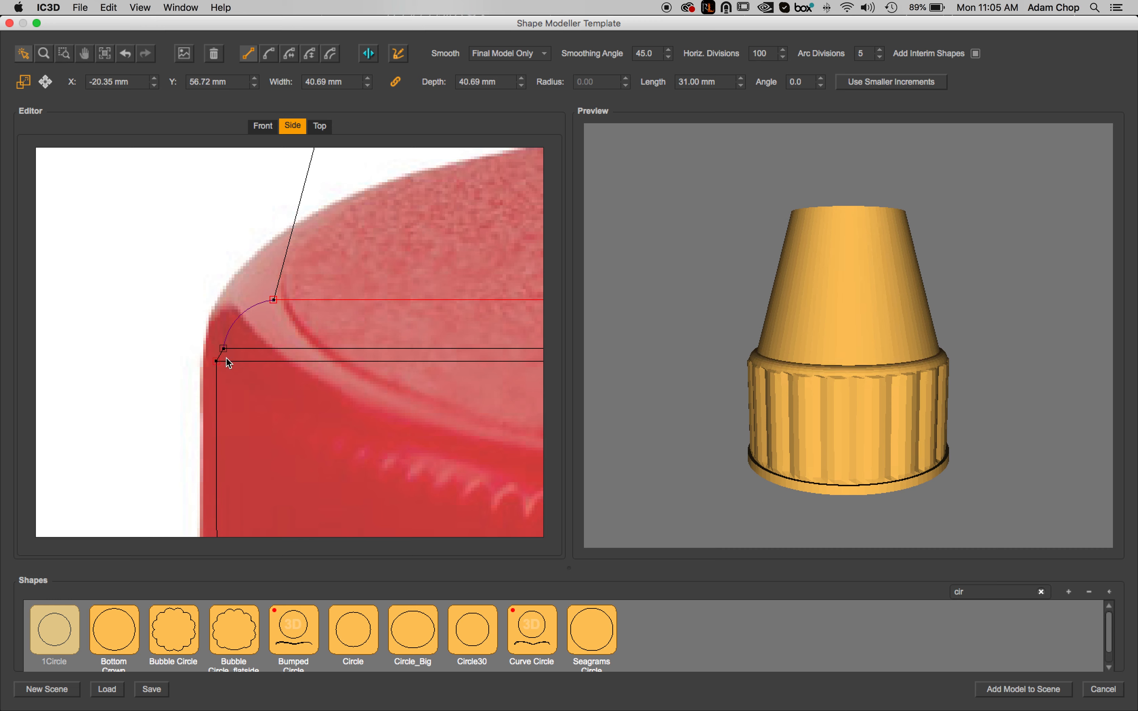
left_click_drag(672, 336, 785, 350)
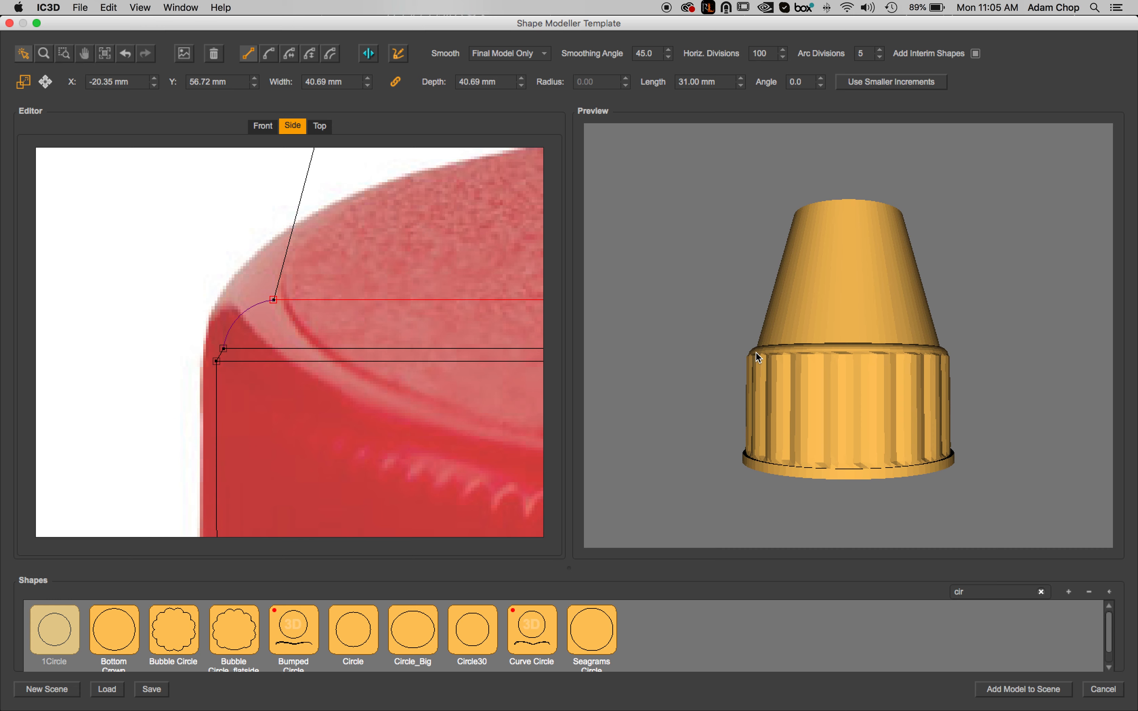
left_click(225, 349)
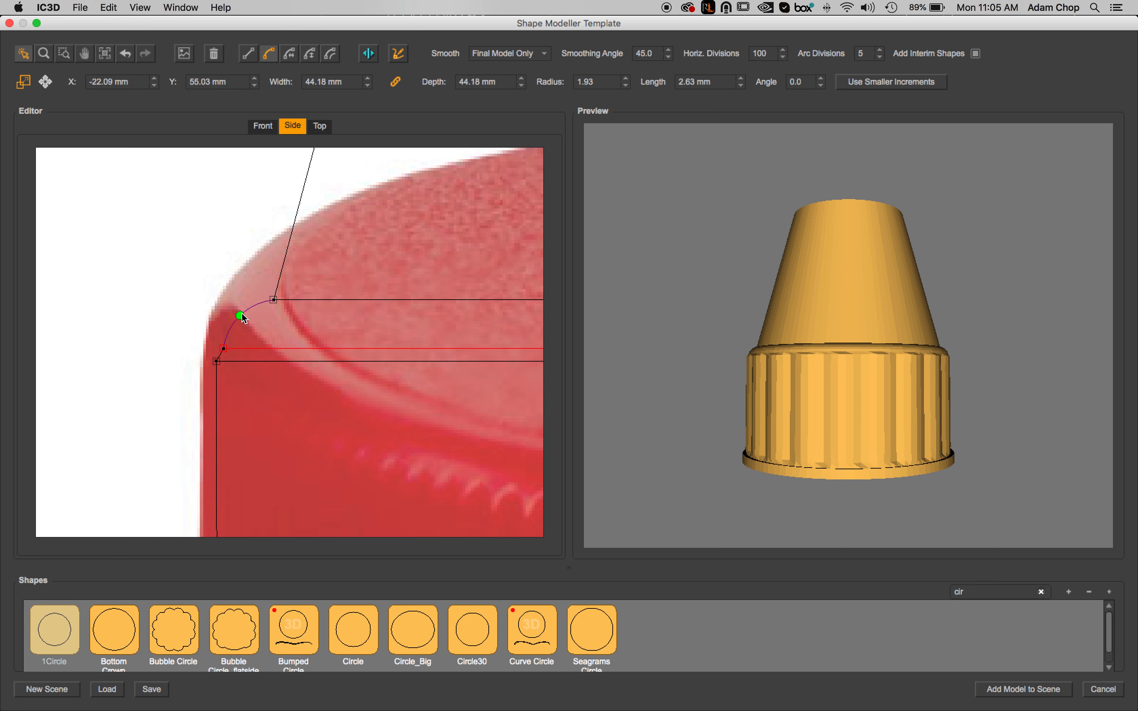
left_click_drag(274, 302, 274, 313)
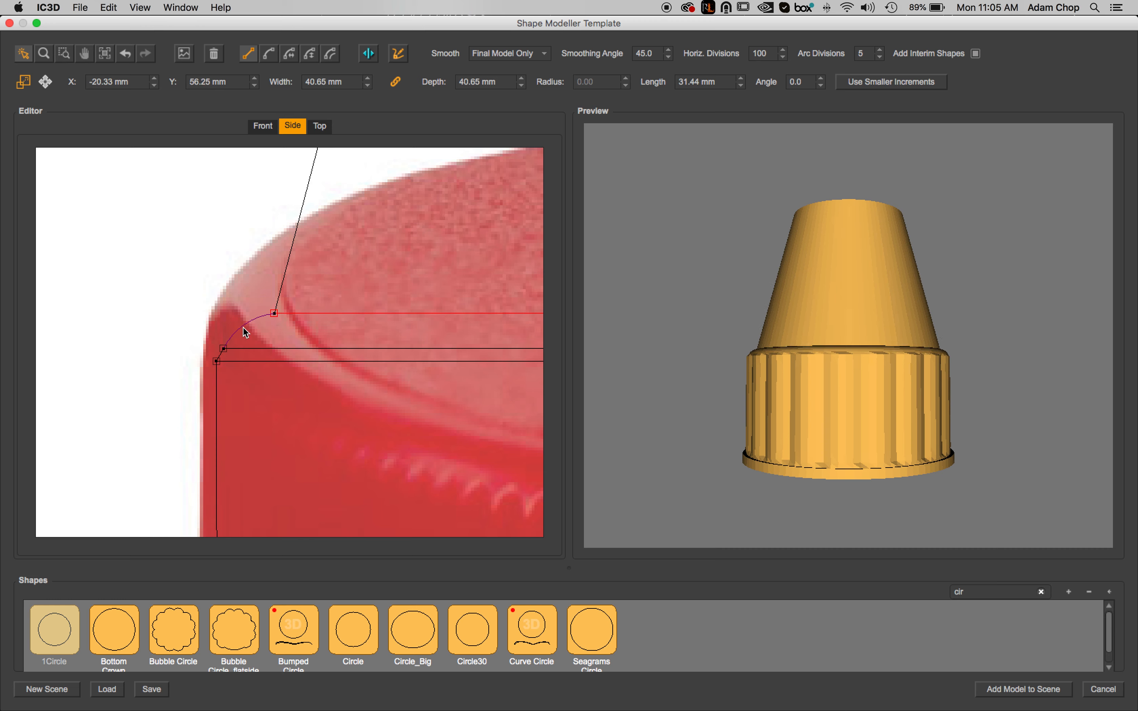
Insert a 1Circle shape just above the shoulder circle on the cap's rim, at about 40 mm wide and 56.5 mm high.
left_click_drag(668, 262, 717, 349)
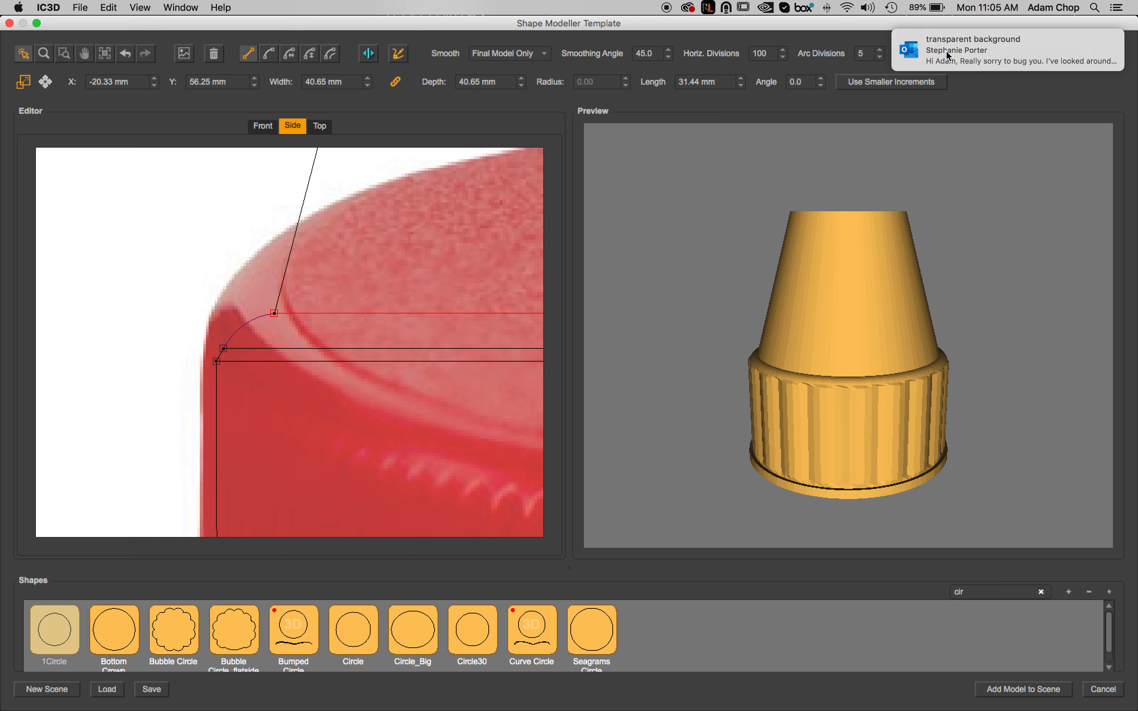
left_click_drag(947, 51, 1137, 79)
left_click_drag(182, 263, 152, 292)
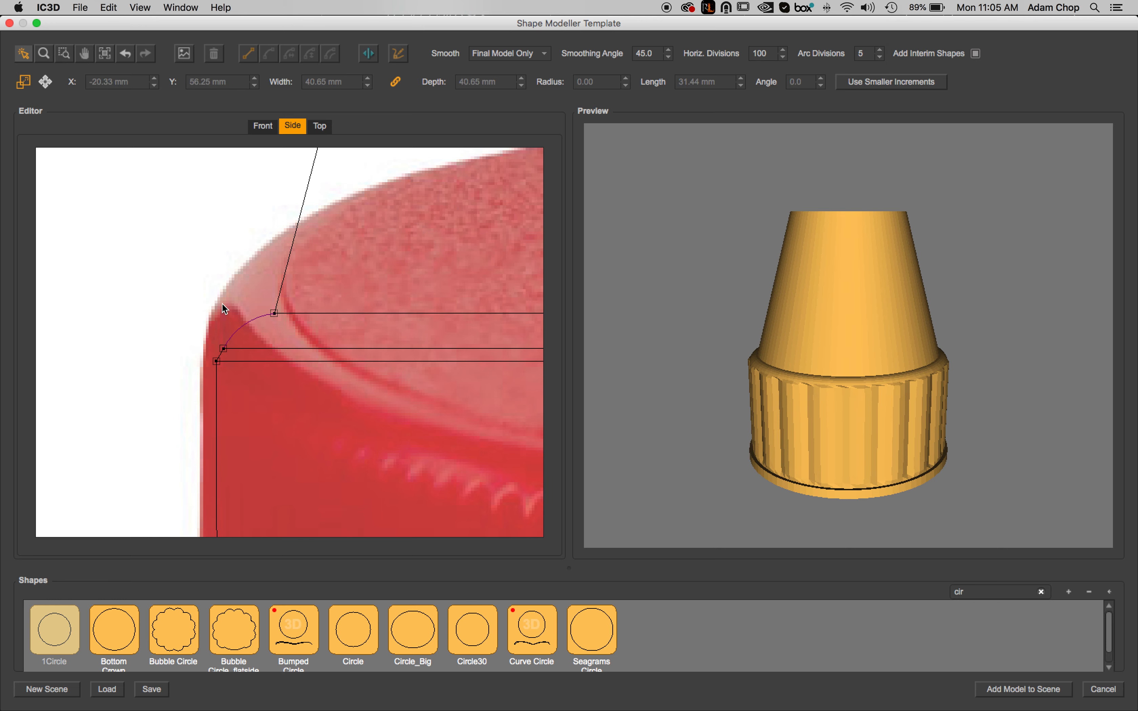
scroll(276, 326, "right", 3)
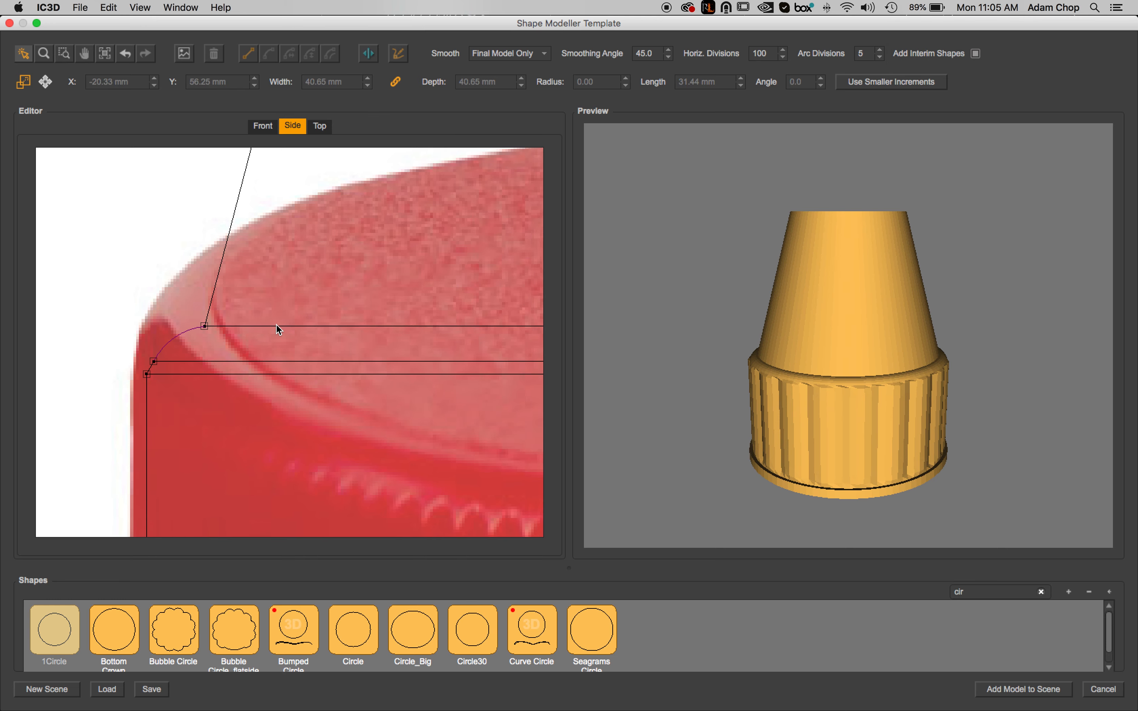
scroll(275, 324, "right", 1)
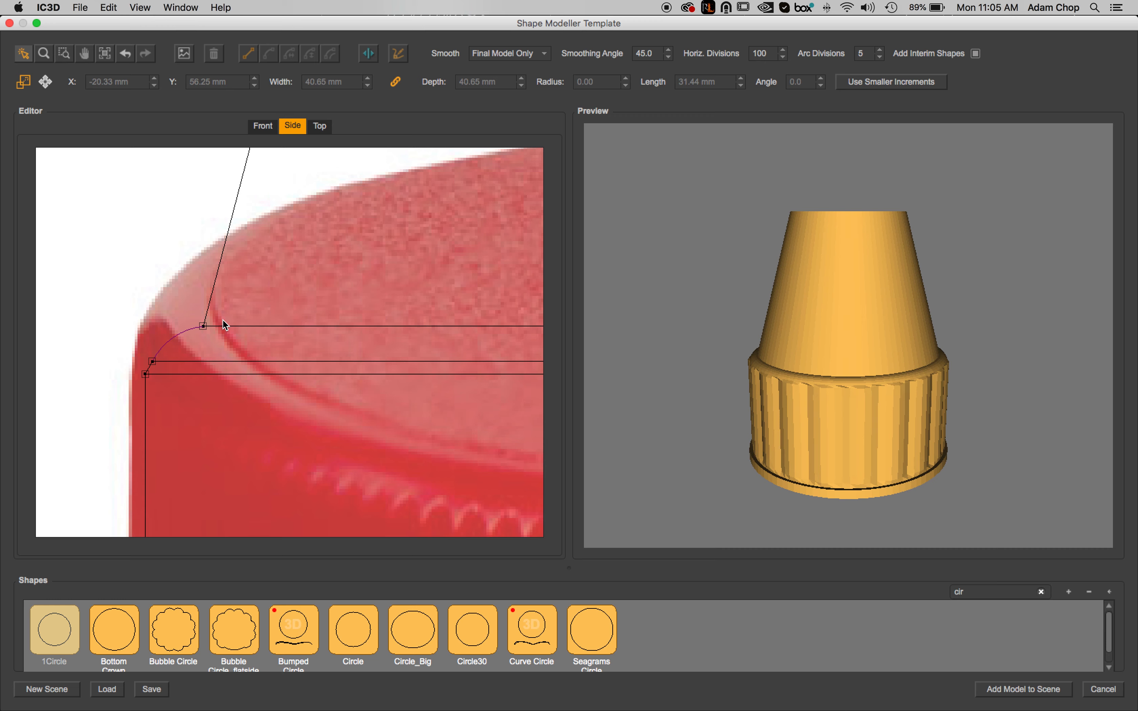
left_click_drag(48, 626, 215, 289)
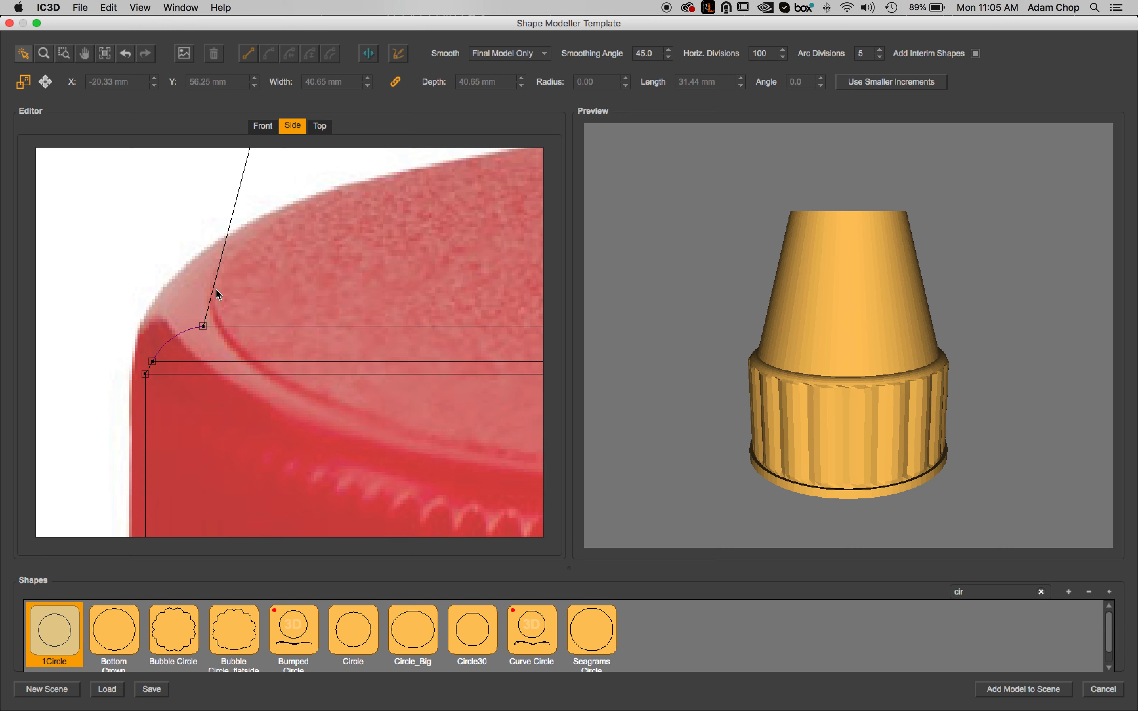
left_click_drag(392, 292, 211, 320)
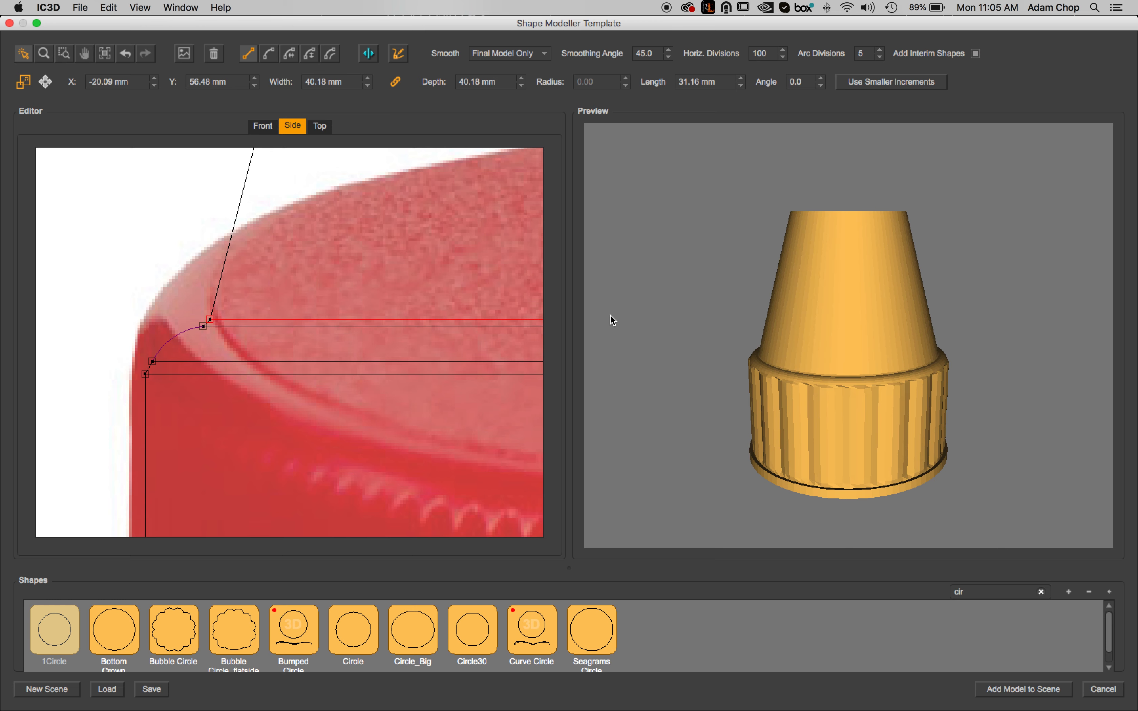
Turn the short segment between the two topmost rim circles into an arc with a radius of about -0.23.
scroll(609, 313, "up", 5)
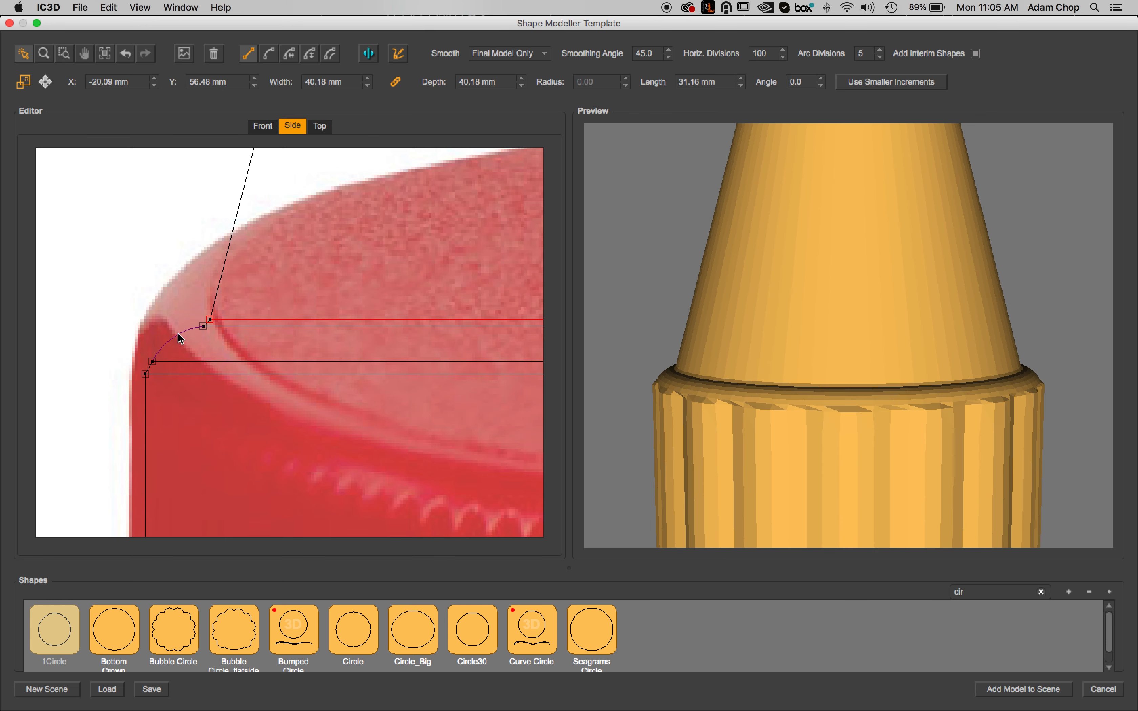
left_click(202, 325)
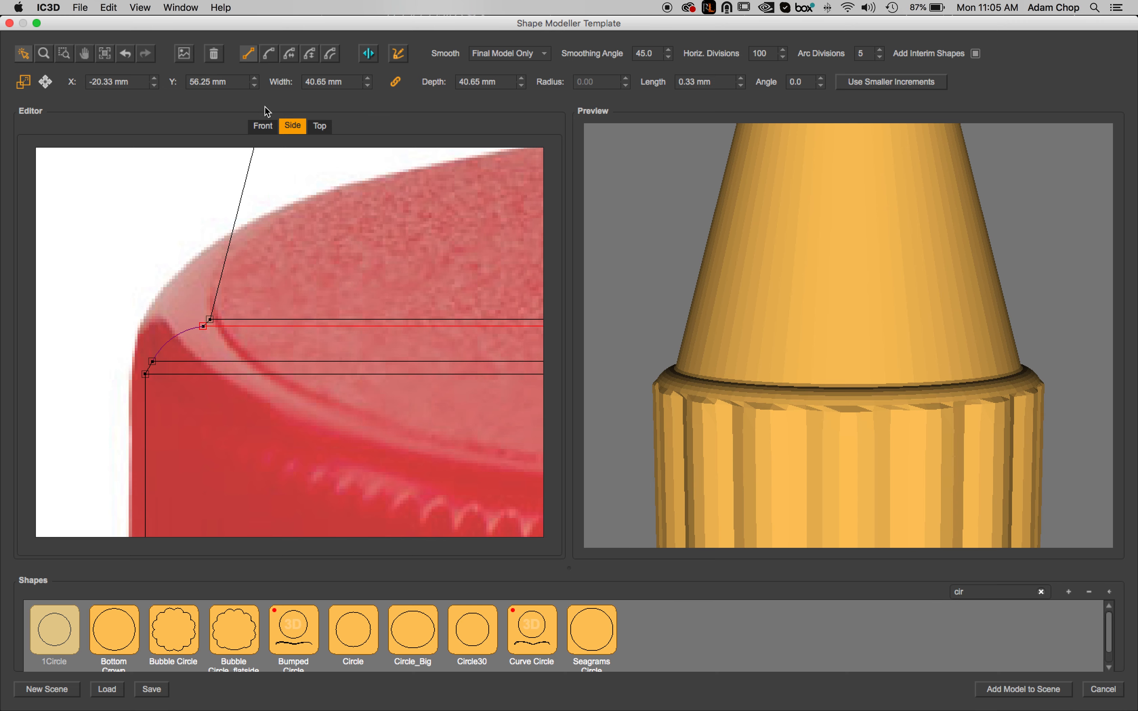
left_click(270, 59)
left_click(65, 53)
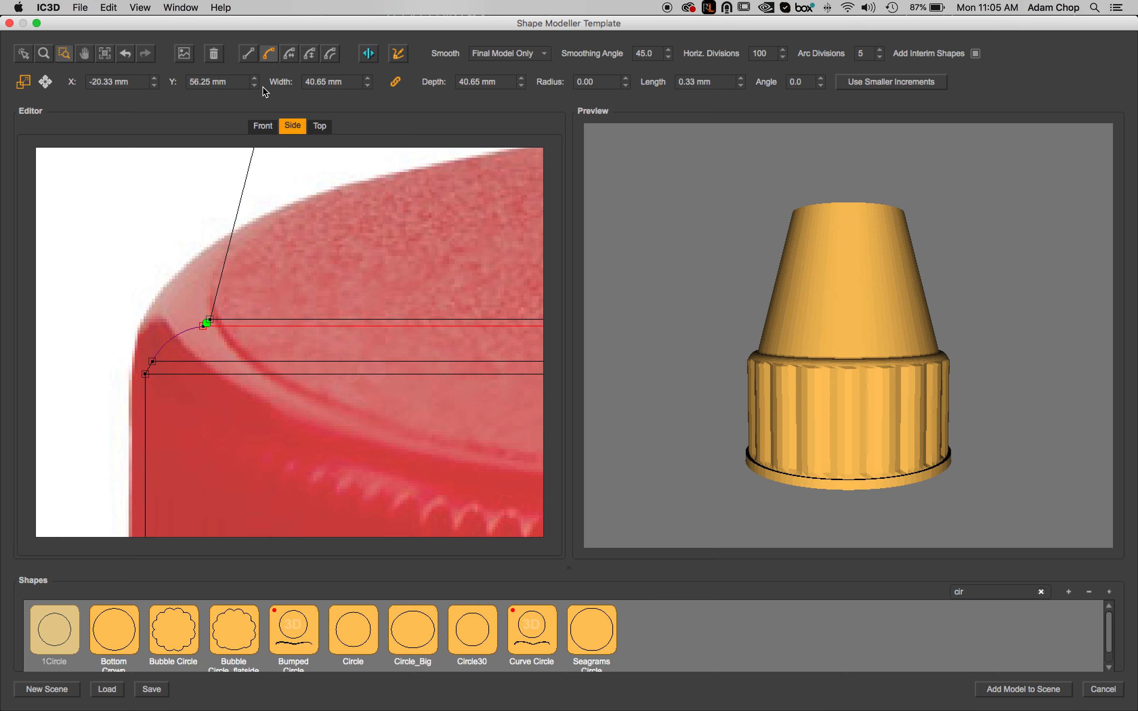
left_click_drag(158, 261, 267, 371)
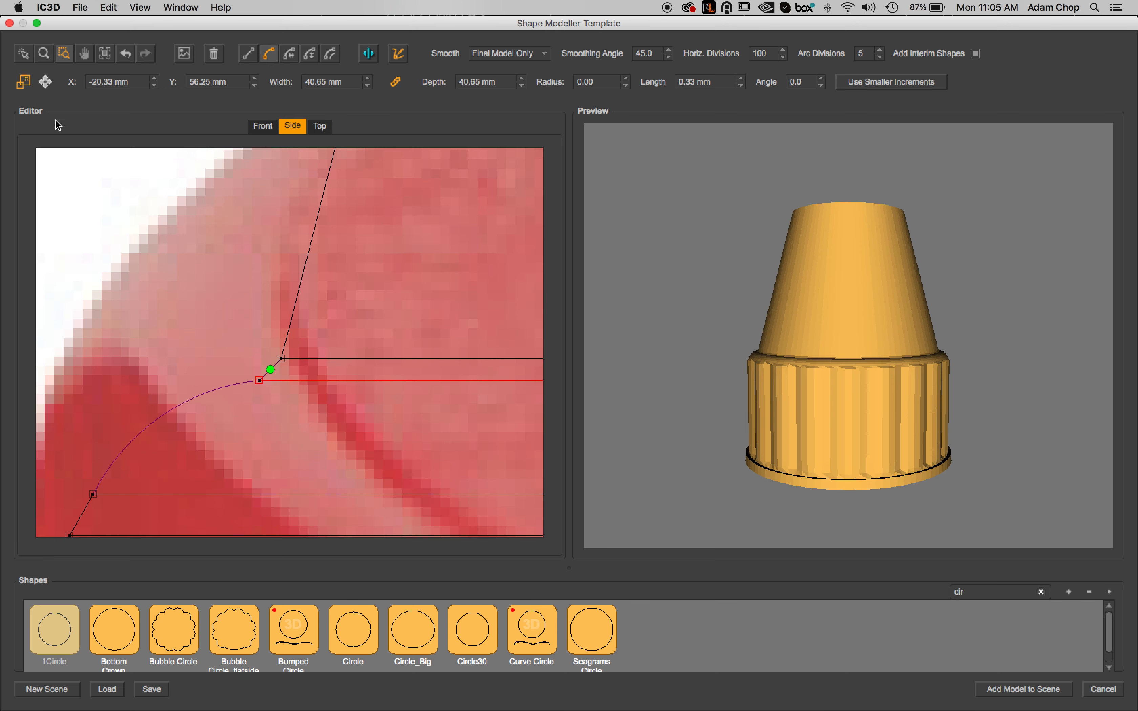
left_click(22, 55)
left_click_drag(271, 370, 271, 375)
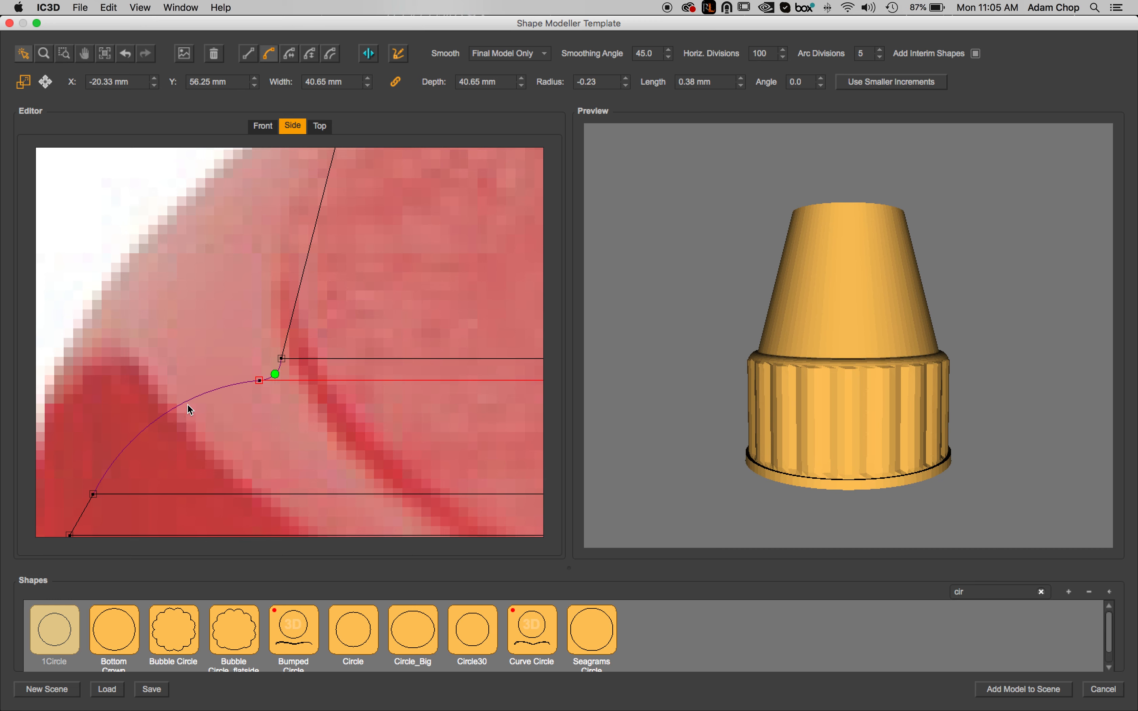
Insert another 1Circle shape at the upper end of the small rim arc, at about 27 mm wide.
left_click_drag(55, 633, 288, 329)
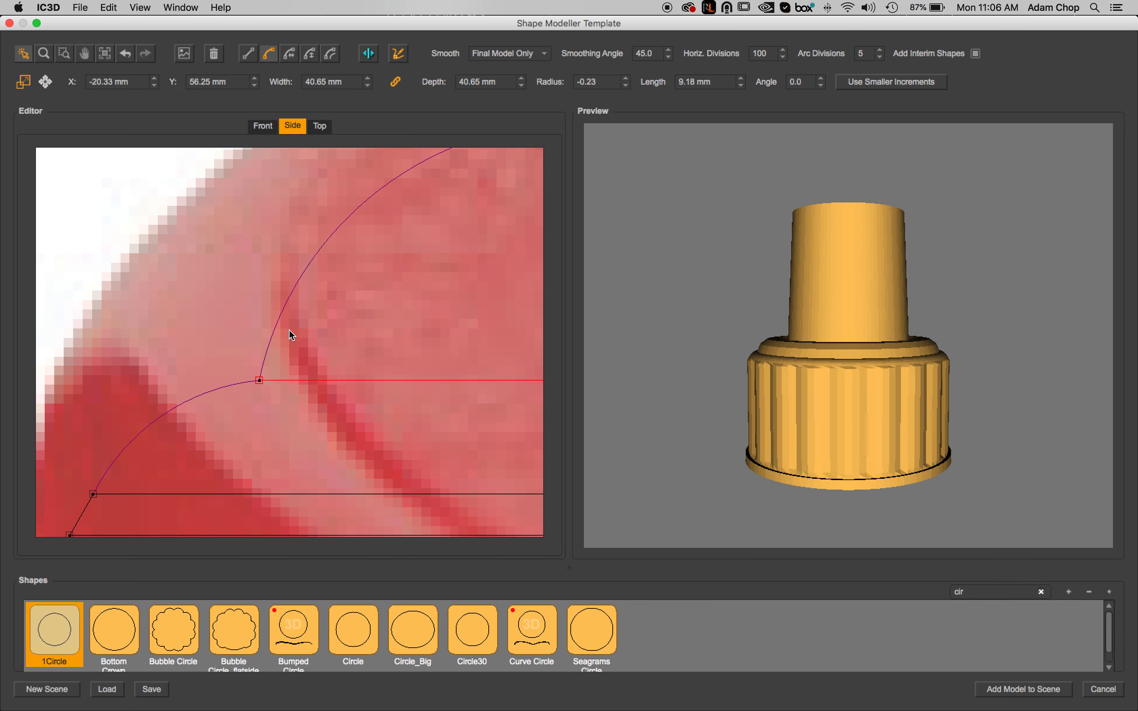
scroll(272, 323, "right", 4)
scroll(273, 323, "up", 3)
scroll(272, 323, "left", 2)
scroll(273, 323, "down", 1)
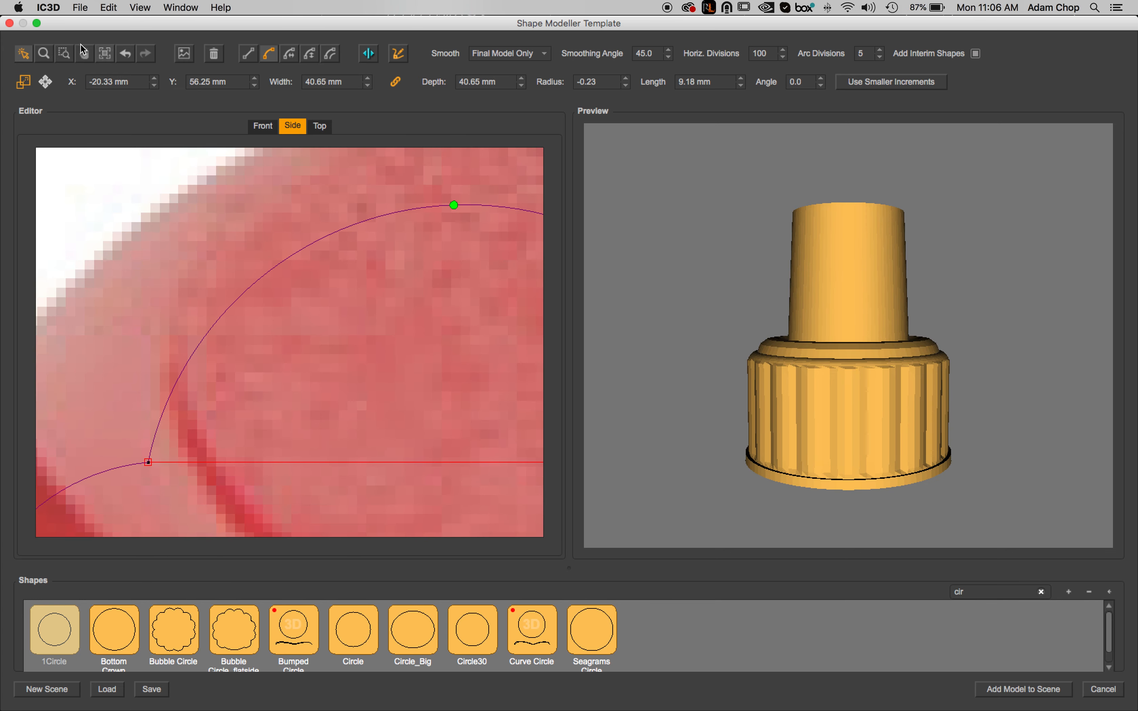
Add a further 1Circle above it and move both circles out to the rim groove, the upper one about 39 mm wide and 57 mm high.
left_click(105, 53)
left_click(64, 53)
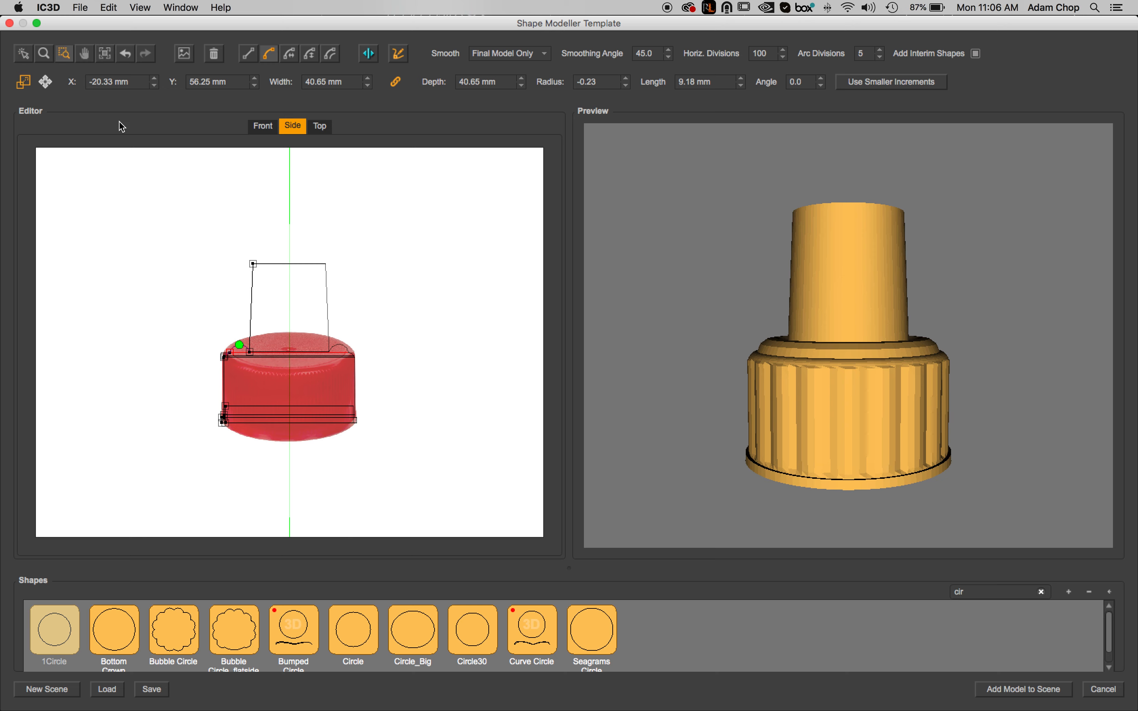
left_click_drag(222, 336, 307, 385)
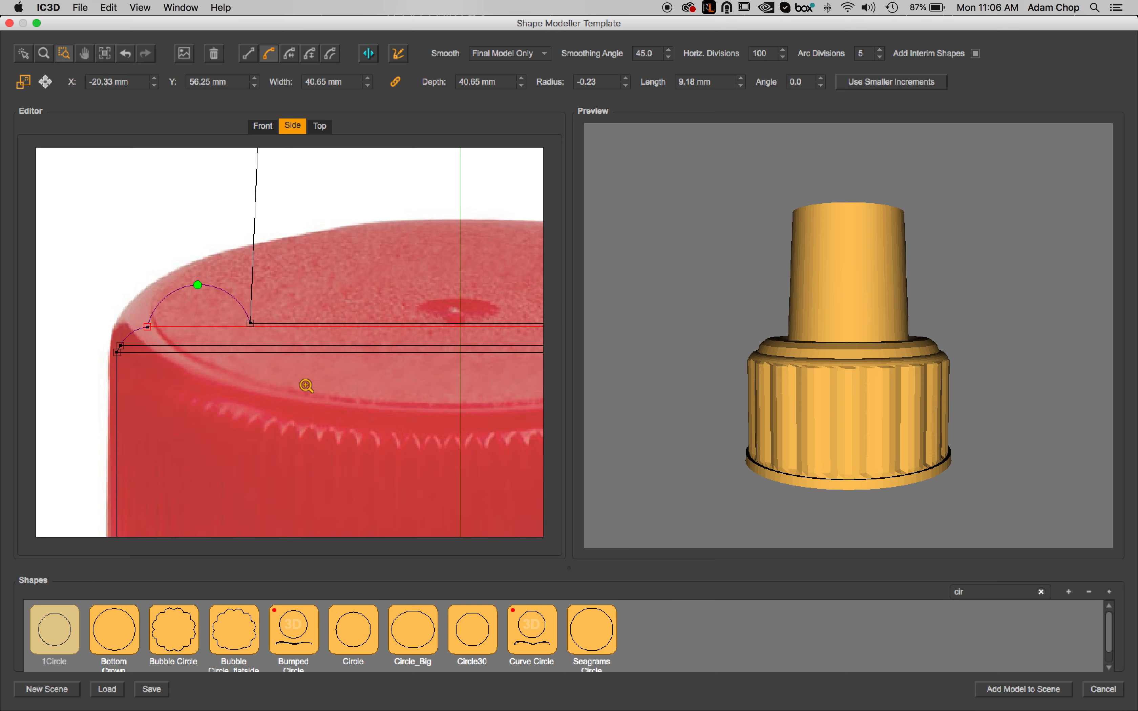
left_click_drag(49, 625, 259, 272)
left_click(23, 49)
left_click(78, 211)
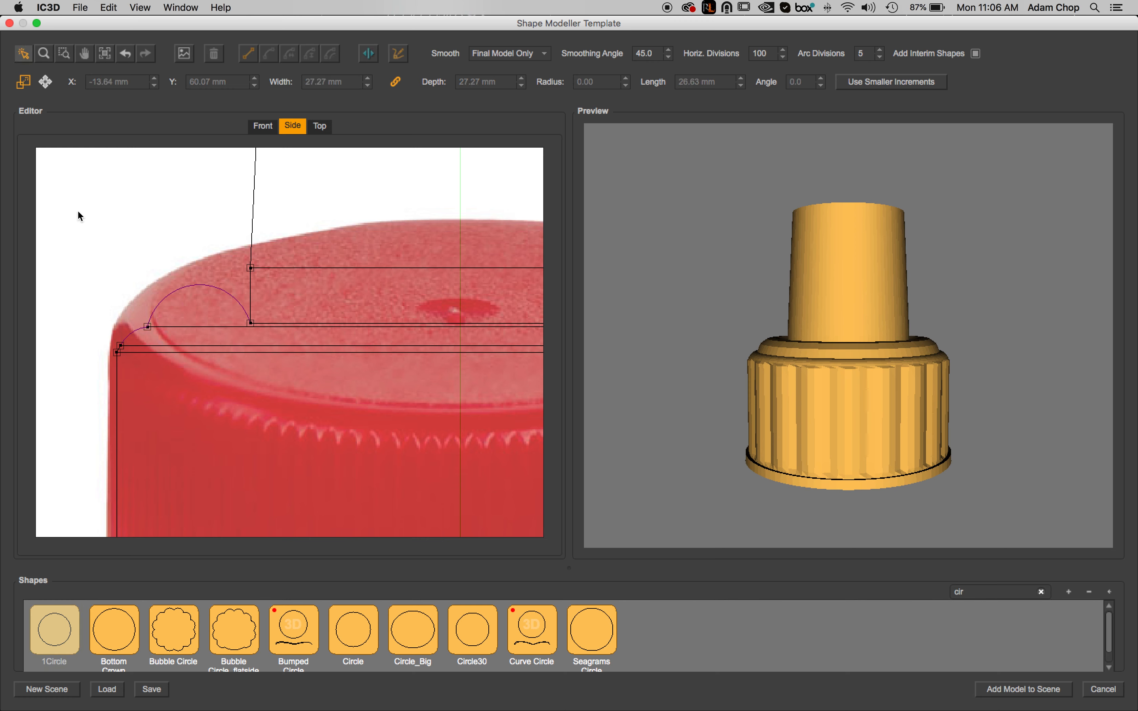
left_click_drag(252, 324, 153, 319)
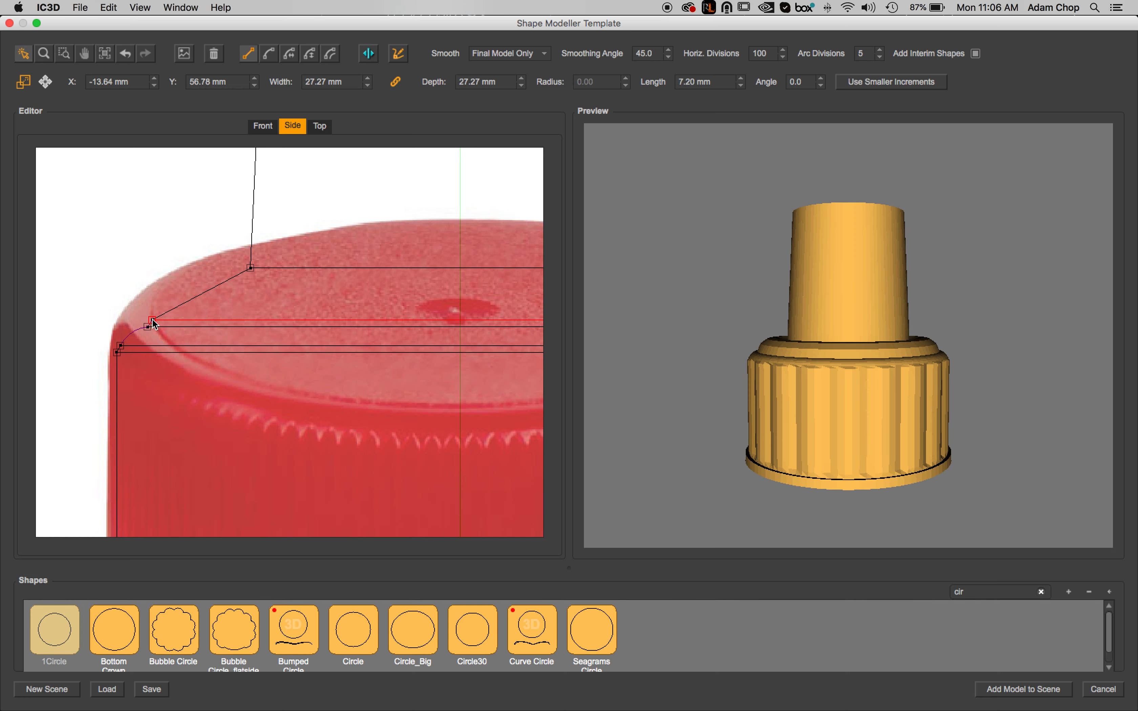
left_click_drag(252, 268, 161, 322)
Lower the first groove circle to about 40 mm wide and 56.5 mm high and bend the arc below it to a radius of about -0.41.
left_click(63, 53)
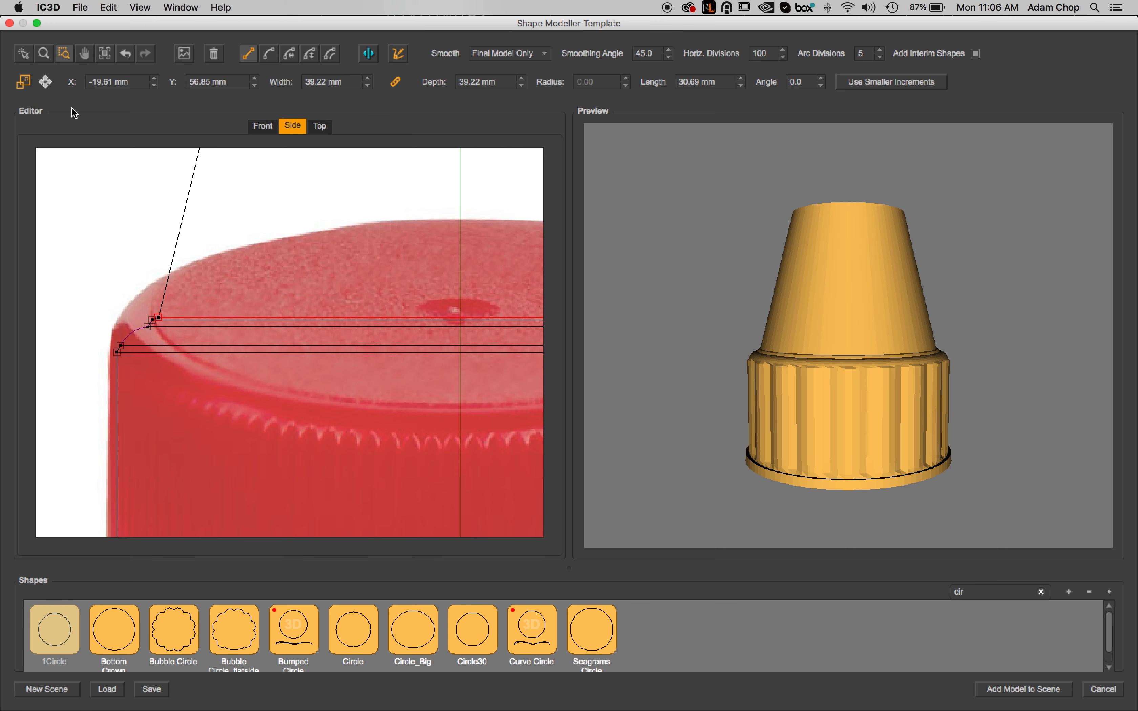
left_click_drag(81, 265, 230, 374)
left_click(22, 55)
left_click(260, 367)
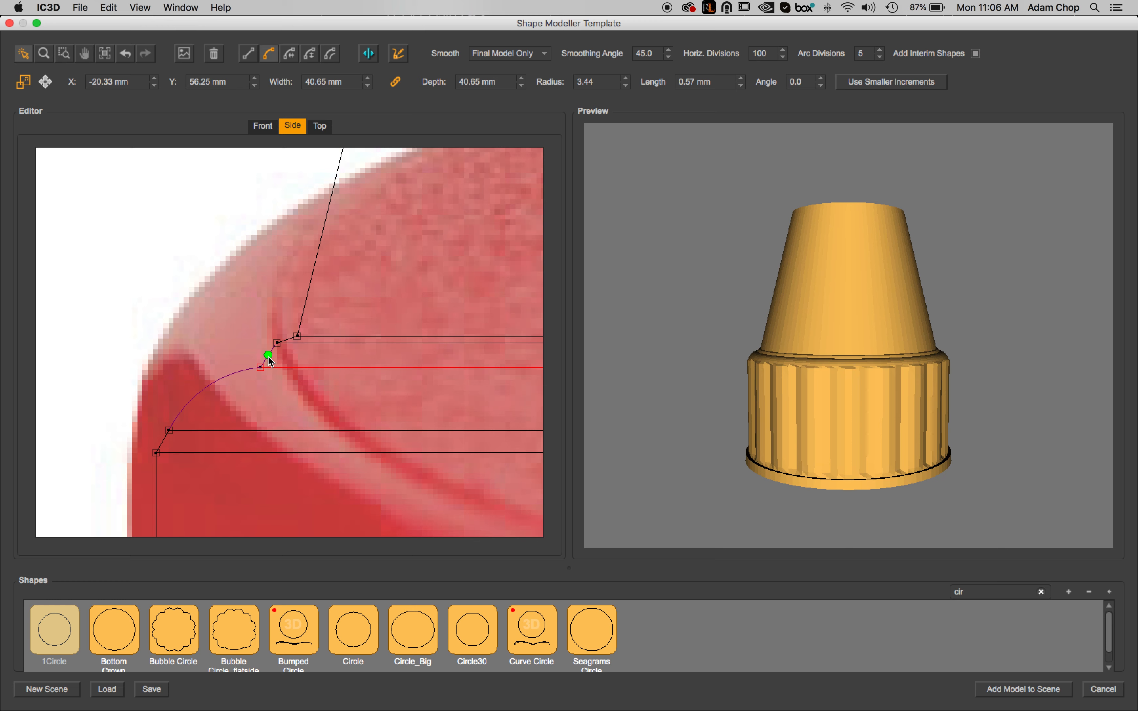
left_click(277, 347)
left_click_drag(278, 352, 274, 354)
left_click(272, 357)
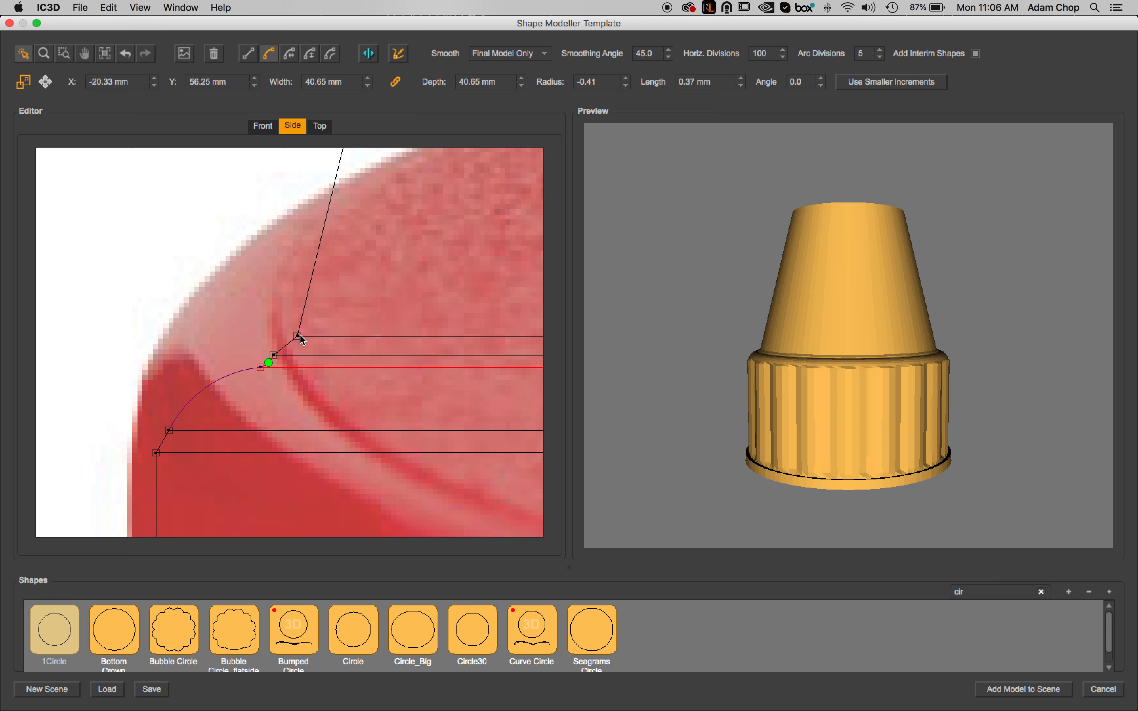
Move the upper groove circle to about 39.8 mm wide and 56.6 mm high and make the segment below it an arc of about 0.09 radius.
left_click_drag(298, 336, 282, 349)
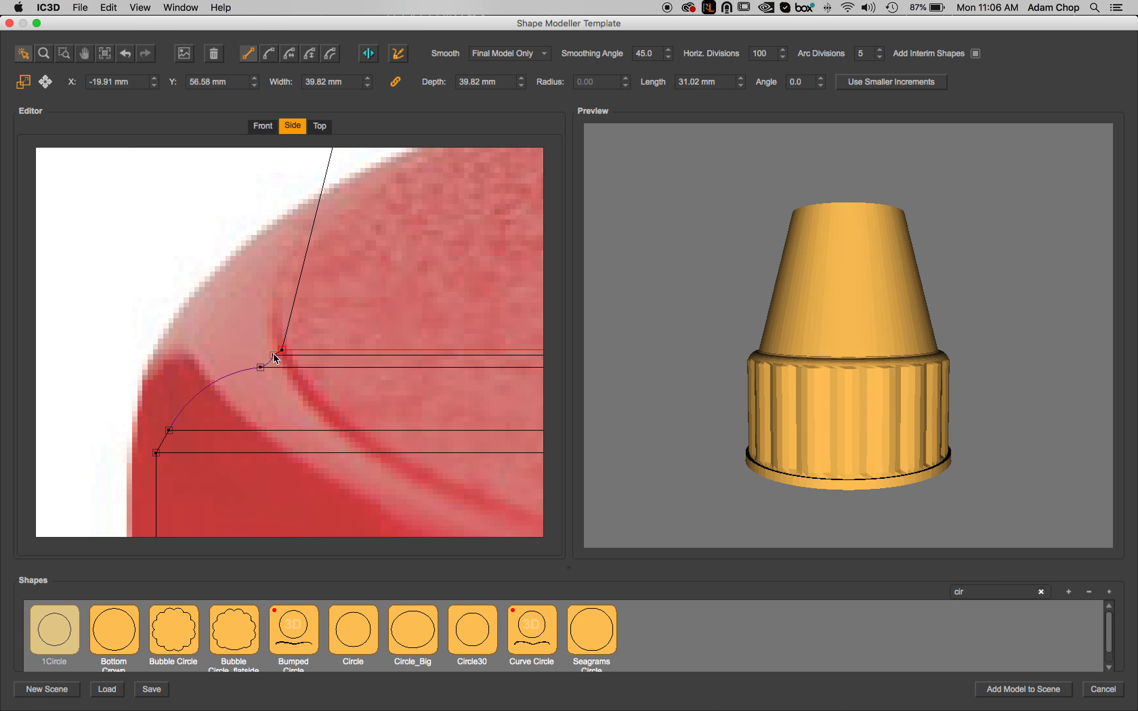
left_click(276, 361)
left_click(269, 53)
left_click_drag(273, 349, 275, 347)
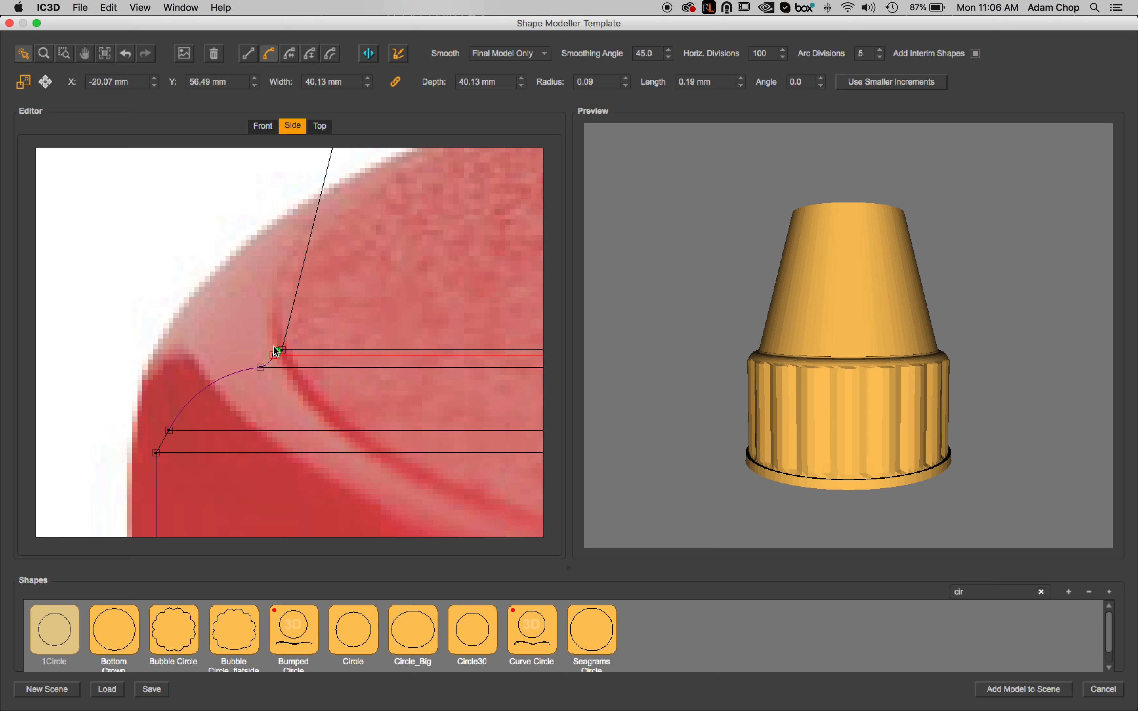
scroll(705, 333, "up", 10)
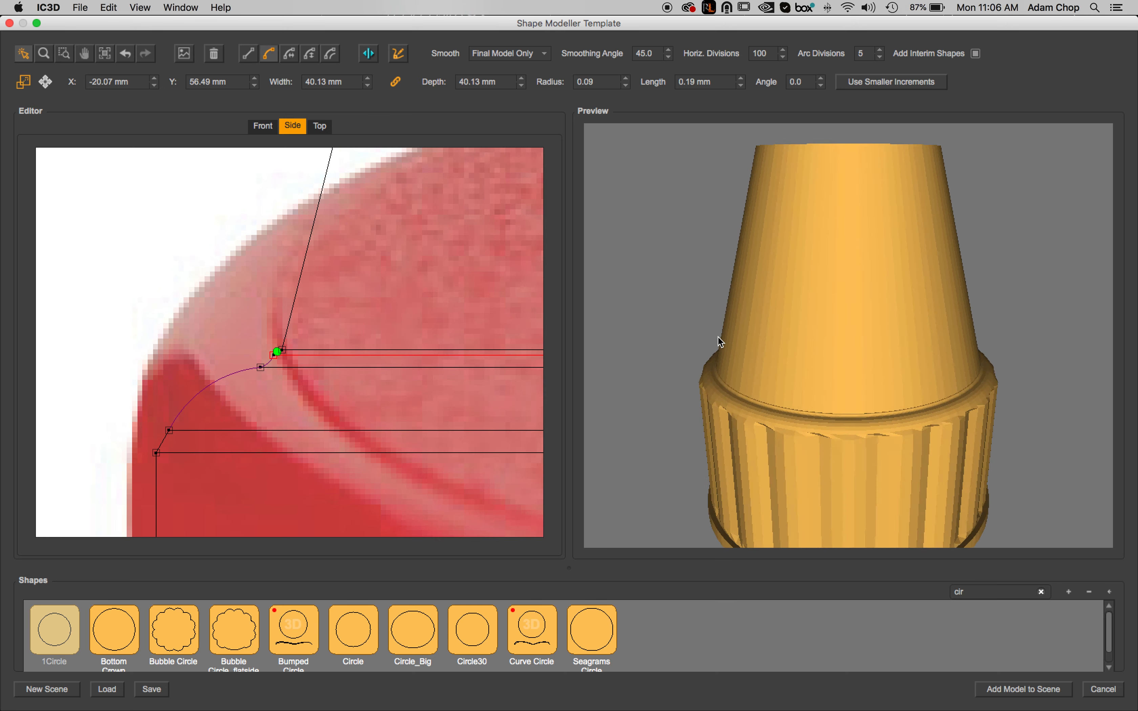
left_click(252, 398)
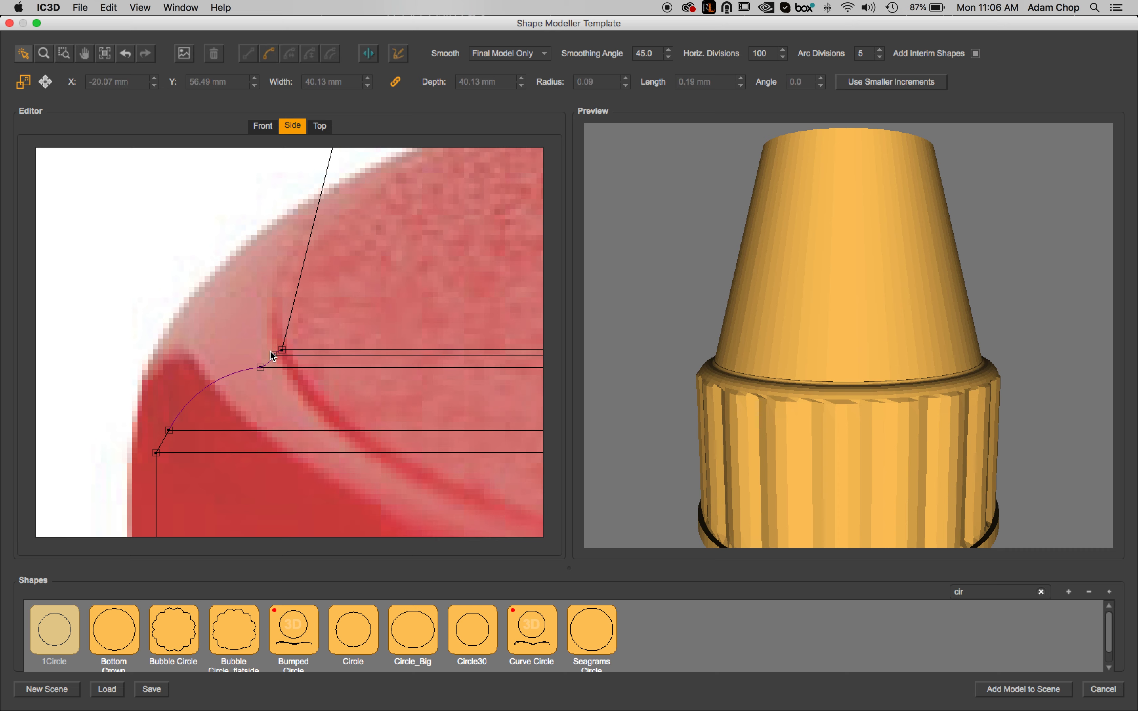
Bring the model's topmost circle down onto the cap top at about 7.4 mm wide and 60.6 mm high.
scroll(402, 351, "right", 5)
scroll(403, 350, "up", 4)
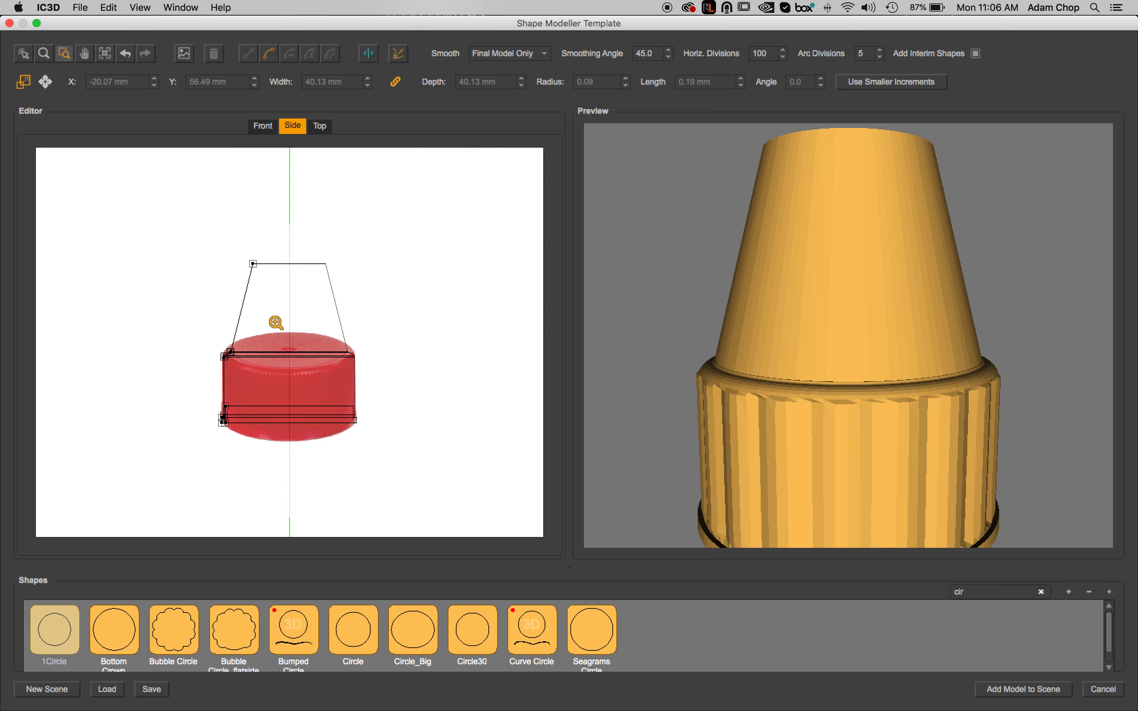
left_click_drag(253, 265, 278, 339)
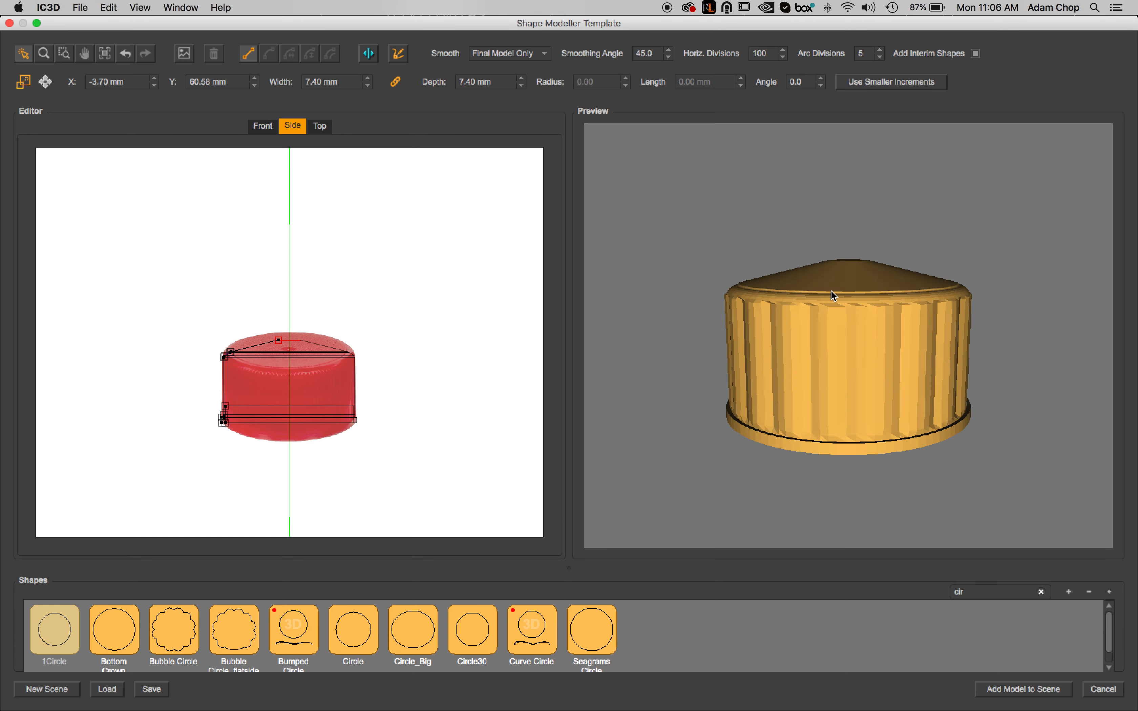
left_click_drag(834, 286, 751, 354)
left_click_drag(889, 373, 891, 348)
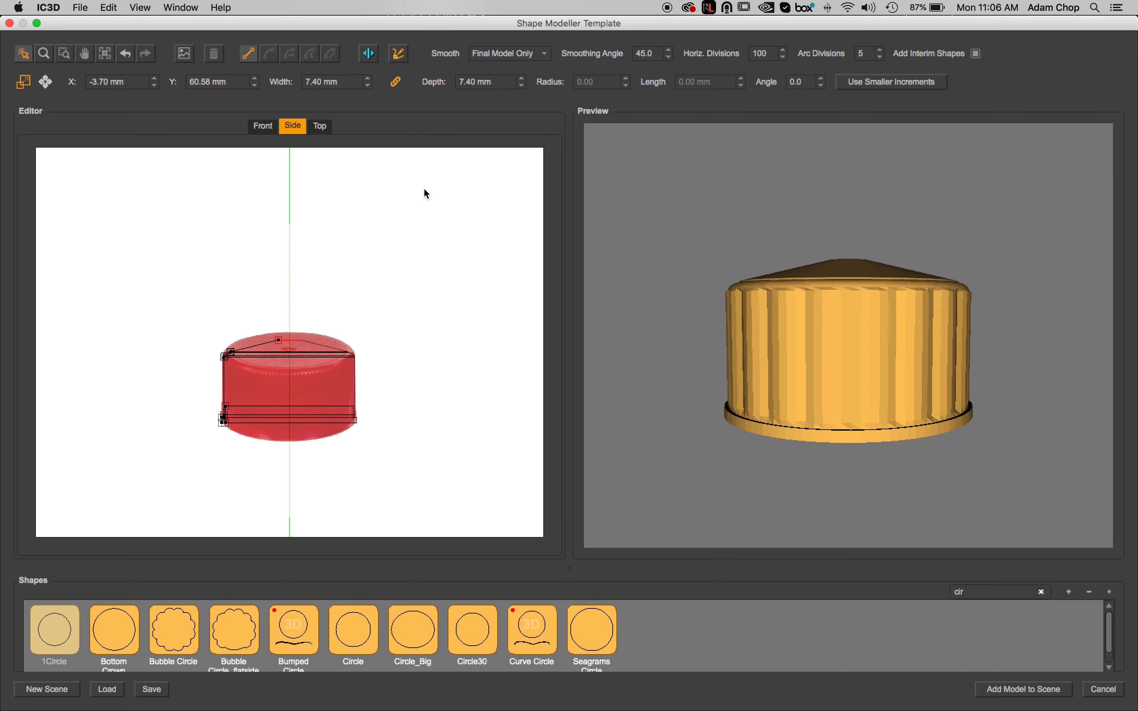
Insert two 1Circle shapes between the rim groove and the topmost circle, about 27 mm wide at about 60 and 58.6 mm high.
left_click(66, 55)
left_click_drag(206, 324, 381, 467)
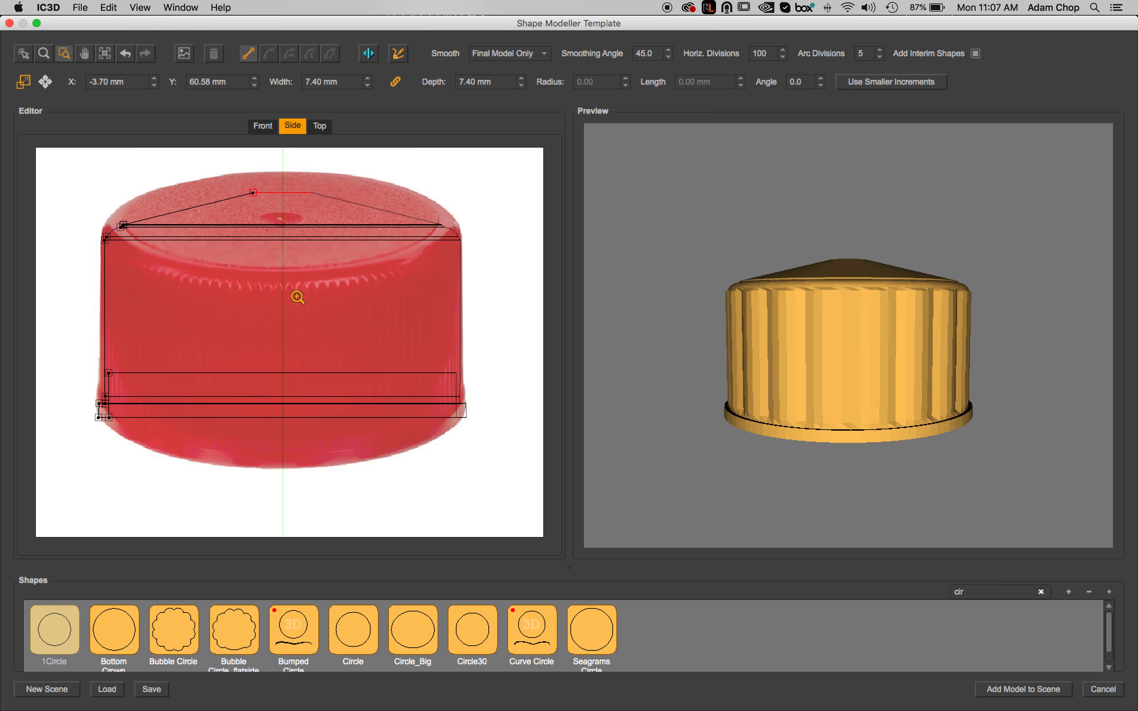
left_click(73, 628)
left_click_drag(60, 633, 235, 192)
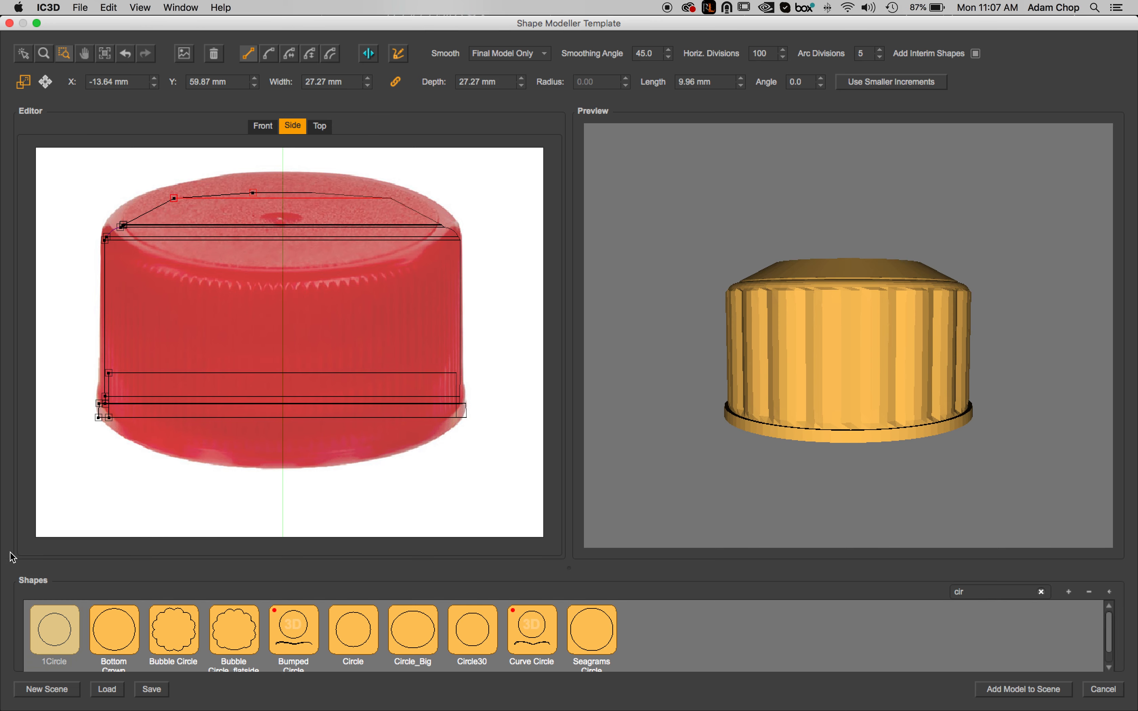
left_click_drag(54, 631, 158, 213)
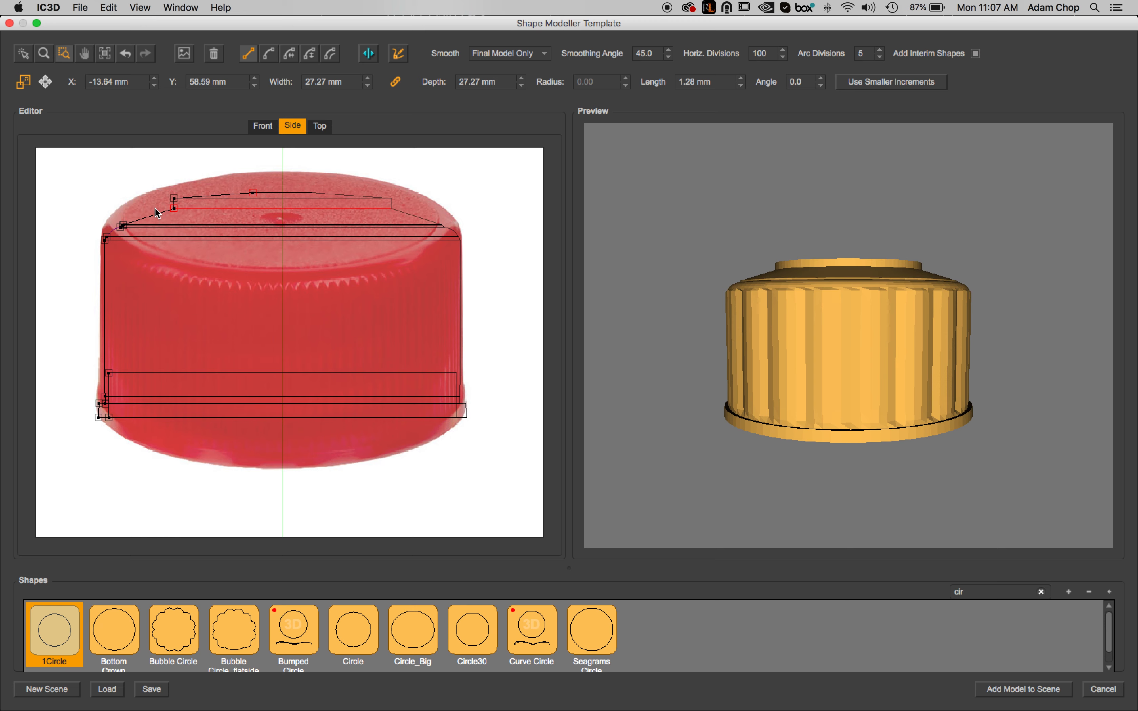
left_click(25, 54)
left_click(76, 161)
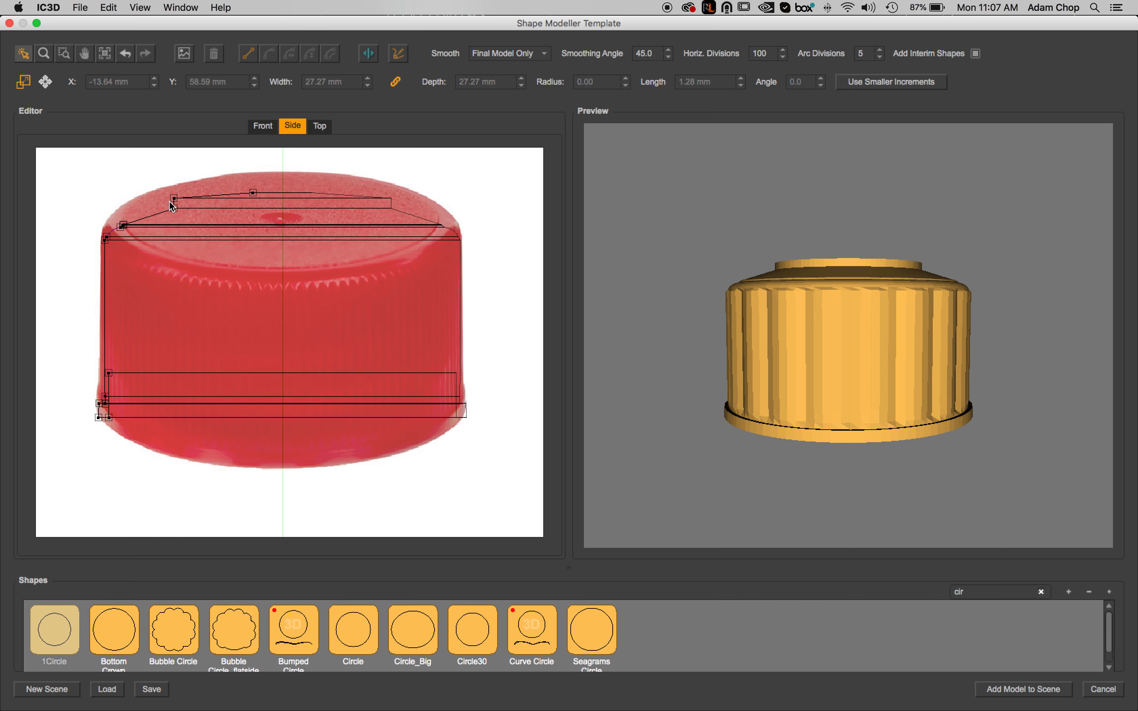
Move the two new circles to the centre dimple, the lower about 6 mm wide at 56.6 mm high, the upper about 3 mm at 56.1 mm.
left_click_drag(174, 211, 264, 224)
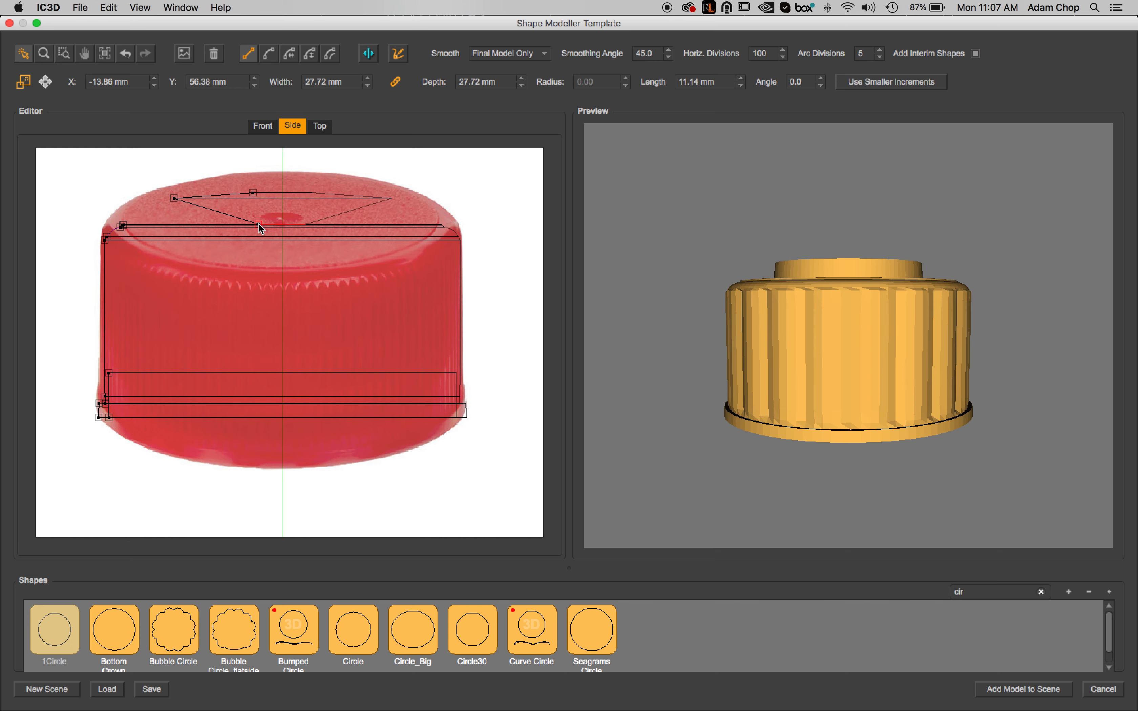
left_click_drag(258, 224, 258, 225)
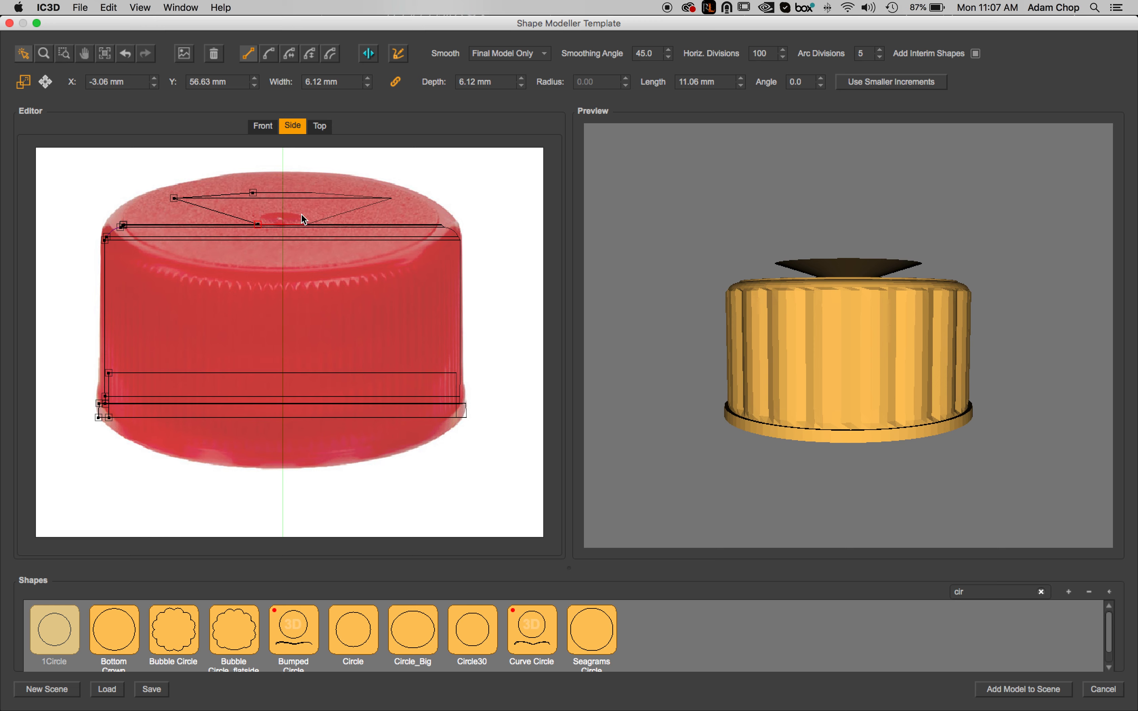
left_click(174, 198)
mouse_move(250, 224)
left_mouse_down()
mouse_move(266, 216)
mouse_move(270, 229)
left_mouse_up()
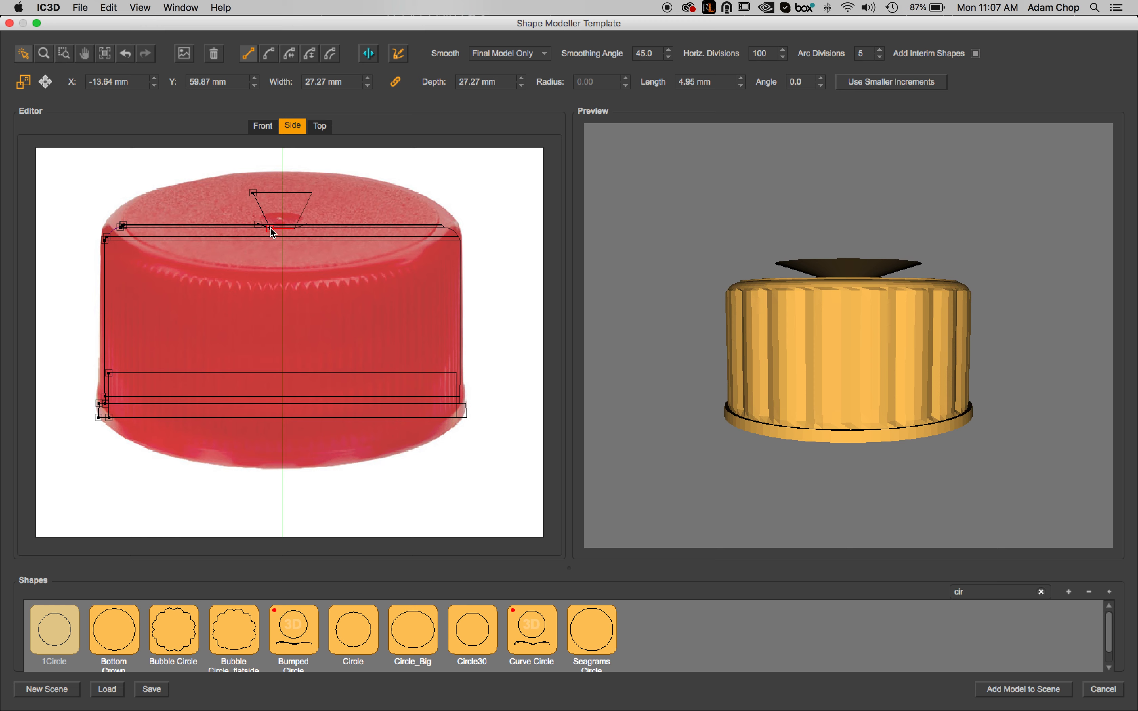
left_click_drag(731, 281, 763, 298)
scroll(771, 299, "up", 3)
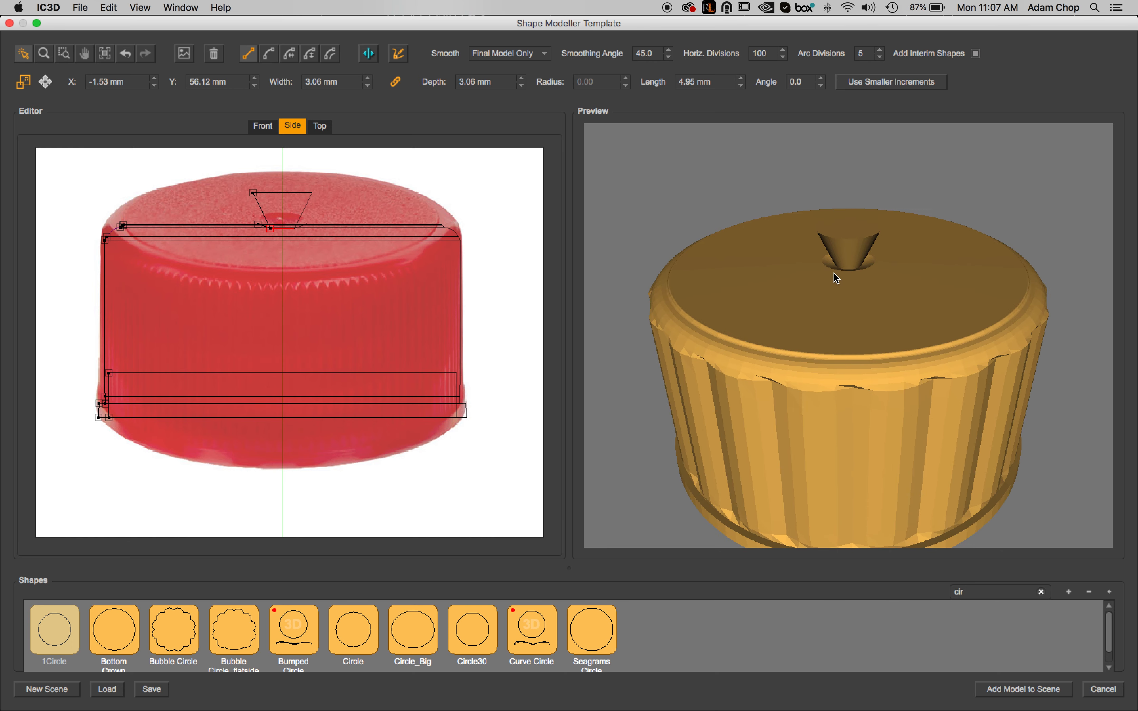
Move the dimple's inner circle closer to the centre, to about 2.1 mm wide and 55.7 mm high.
left_click(64, 53)
left_click_drag(212, 176, 346, 259)
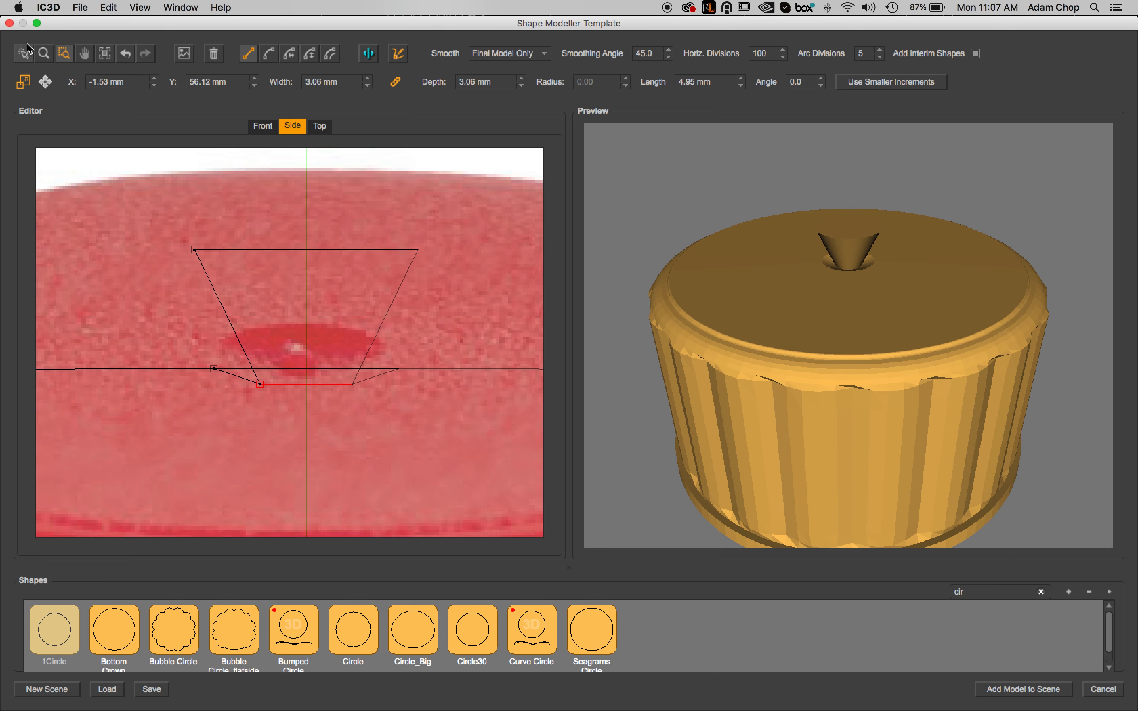
left_click(23, 53)
left_click_drag(261, 385, 274, 398)
Adjust the dimple's outer circle to about 6.2 mm wide at 56.6 mm high and bow its segment into an arc of about -2.39 radius.
left_click(215, 370)
left_click_drag(214, 370, 215, 371)
left_click(269, 54)
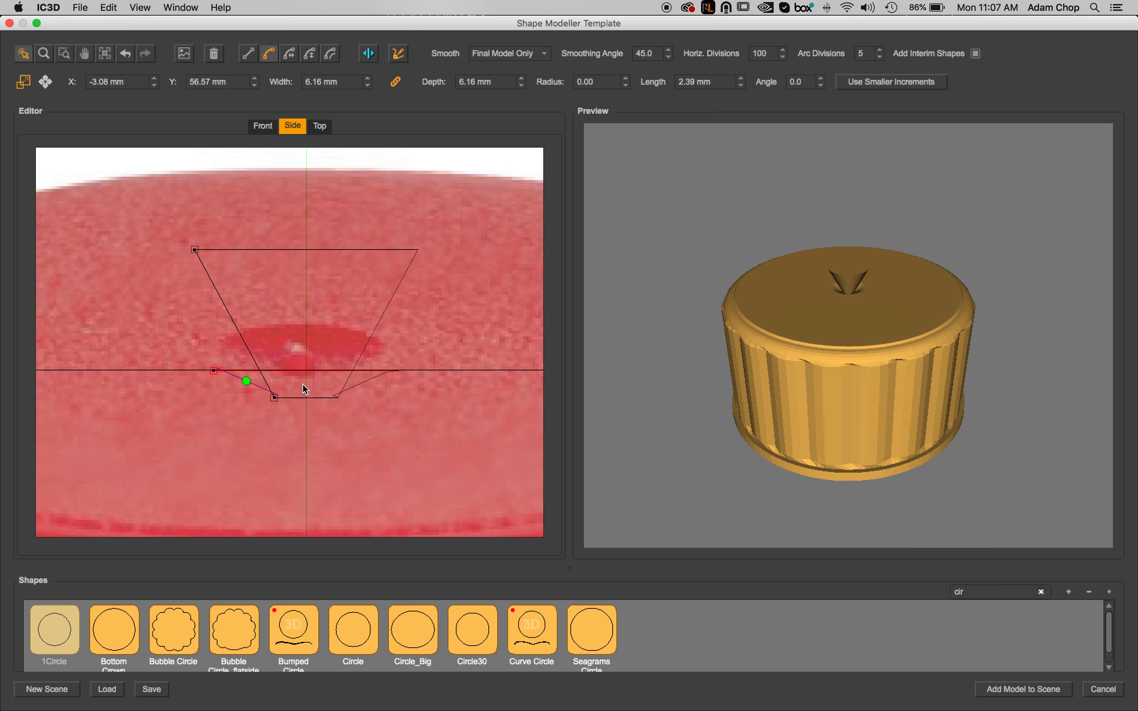
left_click_drag(247, 382, 241, 392)
mouse_move(742, 322)
left_mouse_down()
mouse_move(728, 336)
mouse_move(750, 324)
left_mouse_up()
Bring the topmost circle to the centre at about 56.7 mm high, and curve the segment leading to it to about 1.34 radius.
left_click_drag(195, 250, 303, 367)
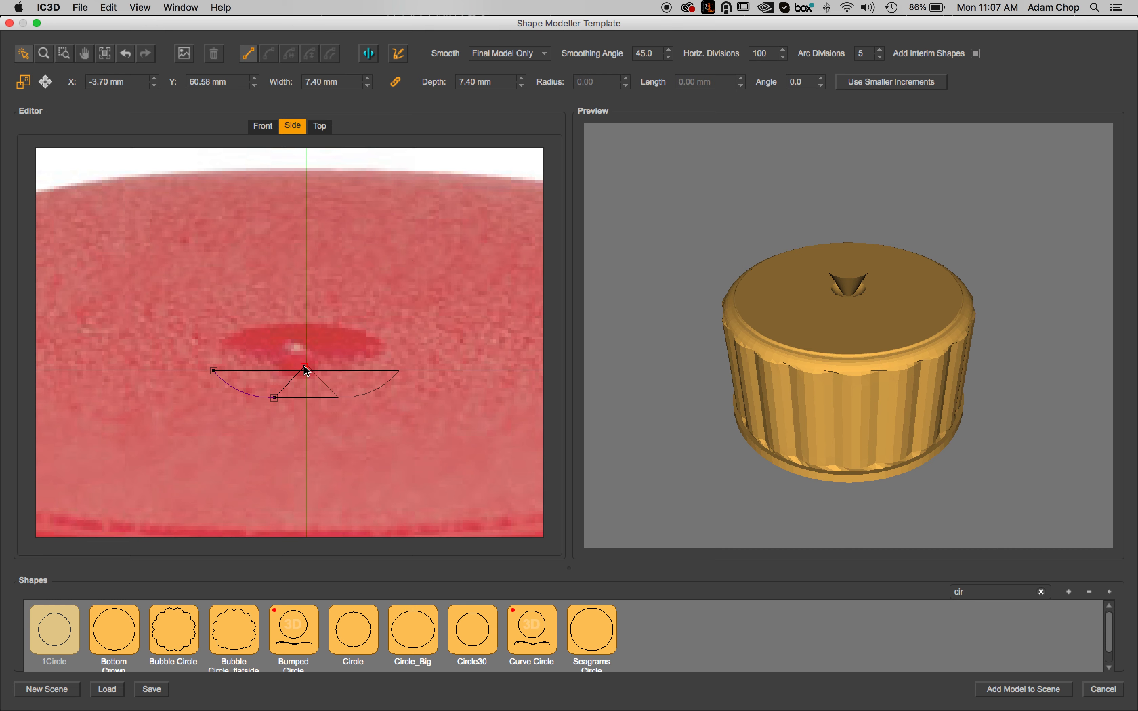
left_click(274, 397)
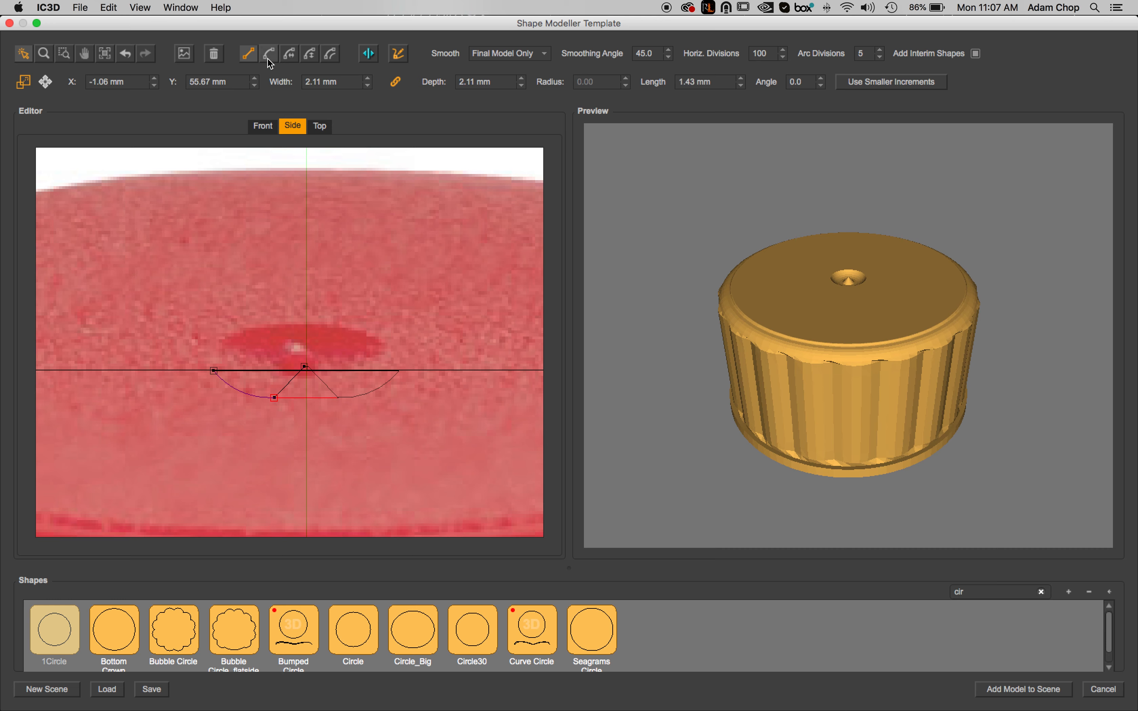
left_click_drag(290, 381, 285, 377)
left_click_drag(691, 298, 735, 300)
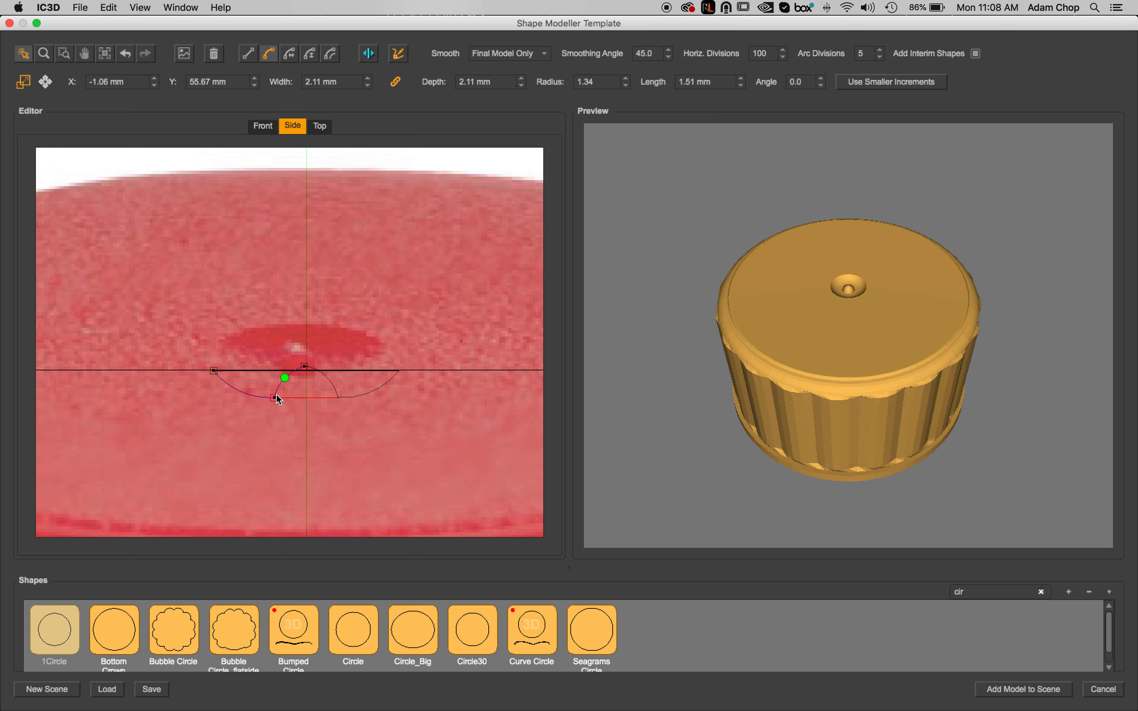
Narrow the dimple's inner circle to about 1 mm wide and lower the tiny topmost circle slightly.
left_click_drag(277, 397, 291, 399)
left_click(308, 366)
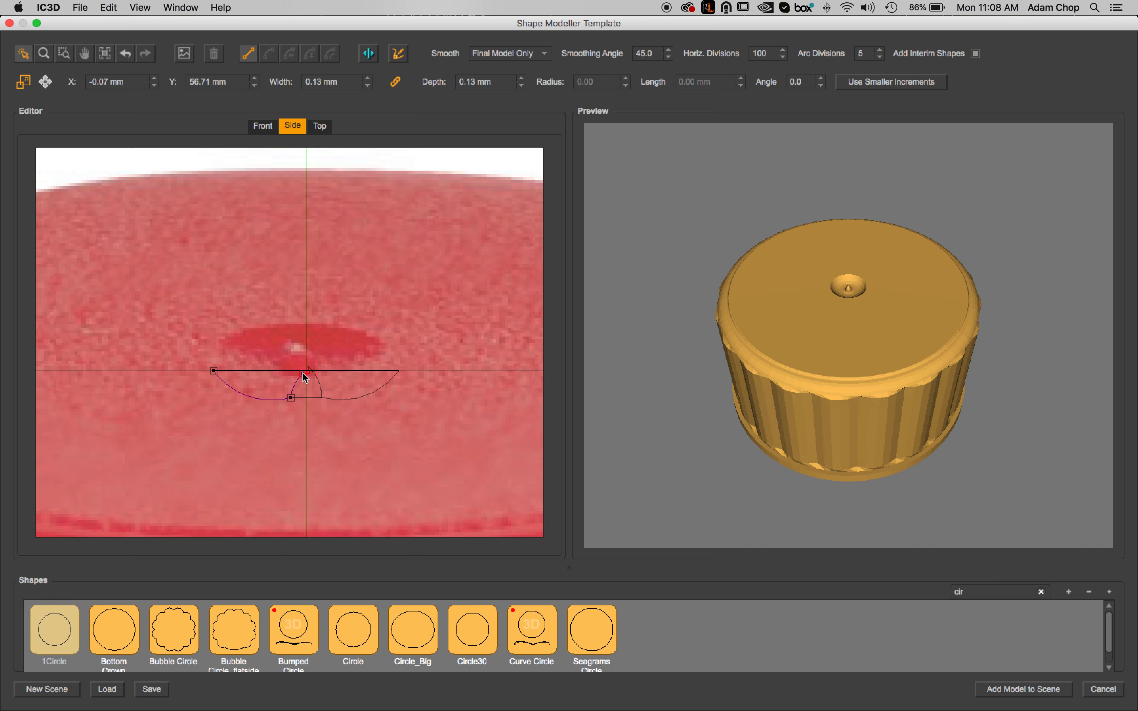
left_click(291, 399)
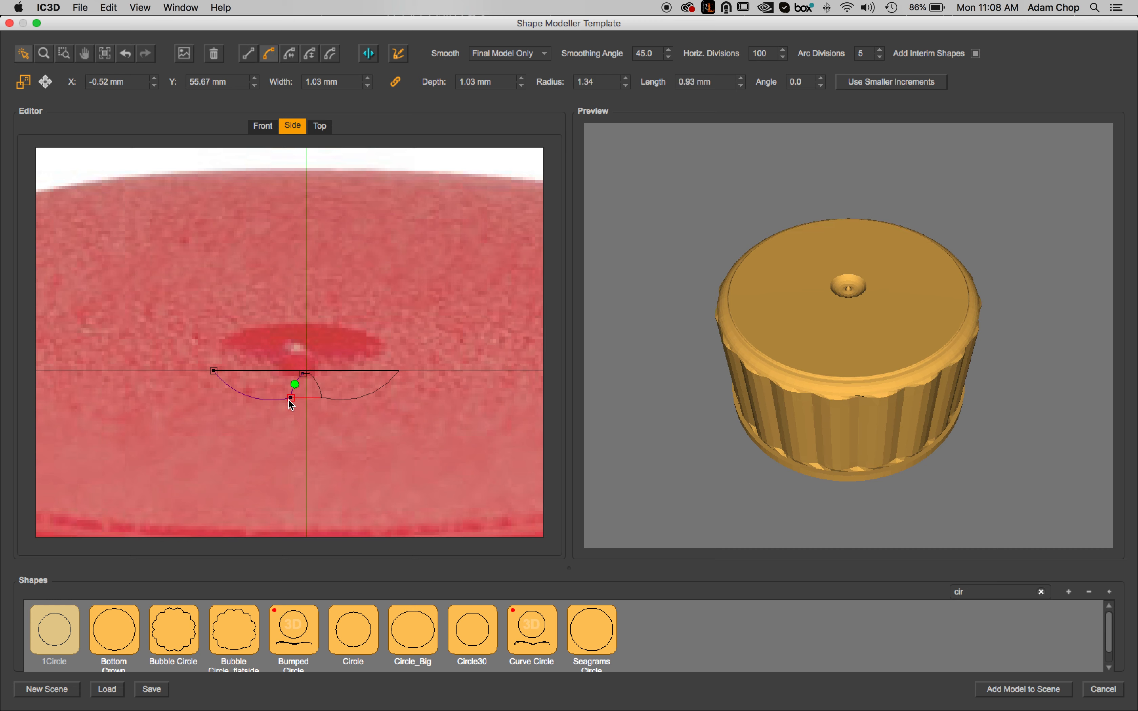
Flatten the arc from the dimple's outer edge to a radius of about -3.25.
left_click(215, 372)
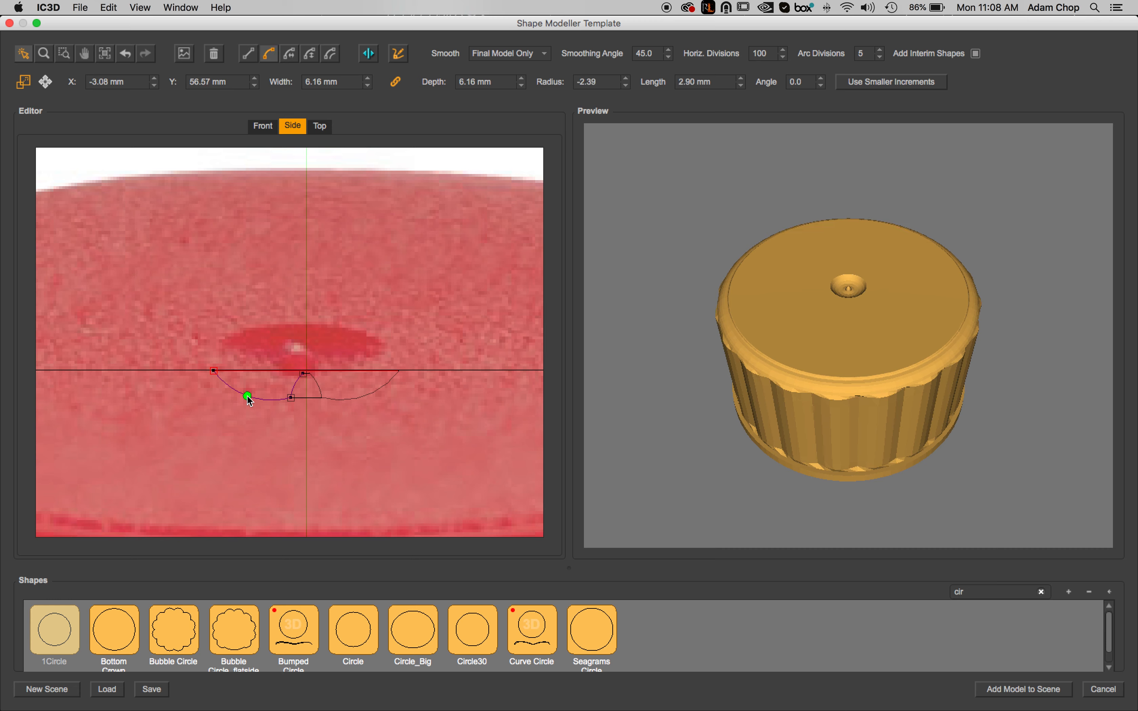
left_click_drag(248, 396, 253, 394)
mouse_move(695, 380)
left_mouse_down()
mouse_move(708, 352)
mouse_move(826, 325)
mouse_move(831, 294)
mouse_move(805, 367)
left_mouse_up()
scroll(718, 354, "down", 5)
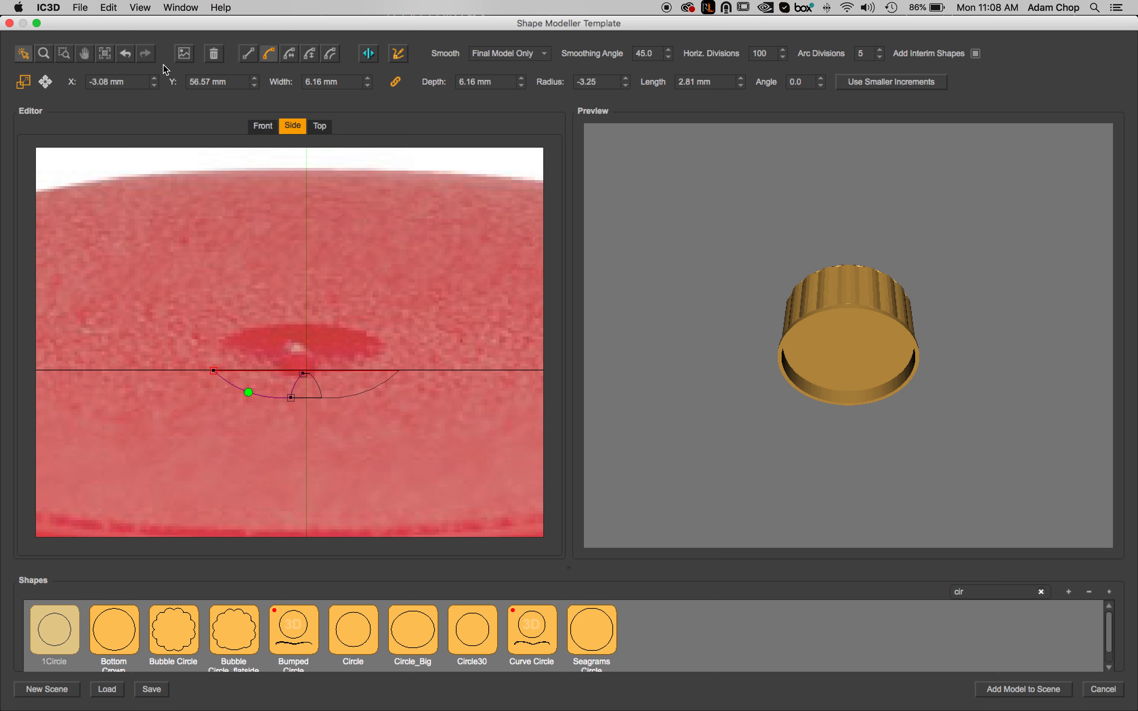
Move the cap's inner wall circle up to just under the rim, about 43.75 mm wide at 54.65 mm high.
left_click(105, 53)
left_click(64, 53)
left_click_drag(202, 293, 372, 401)
left_click(23, 53)
left_click_drag(137, 393, 133, 254)
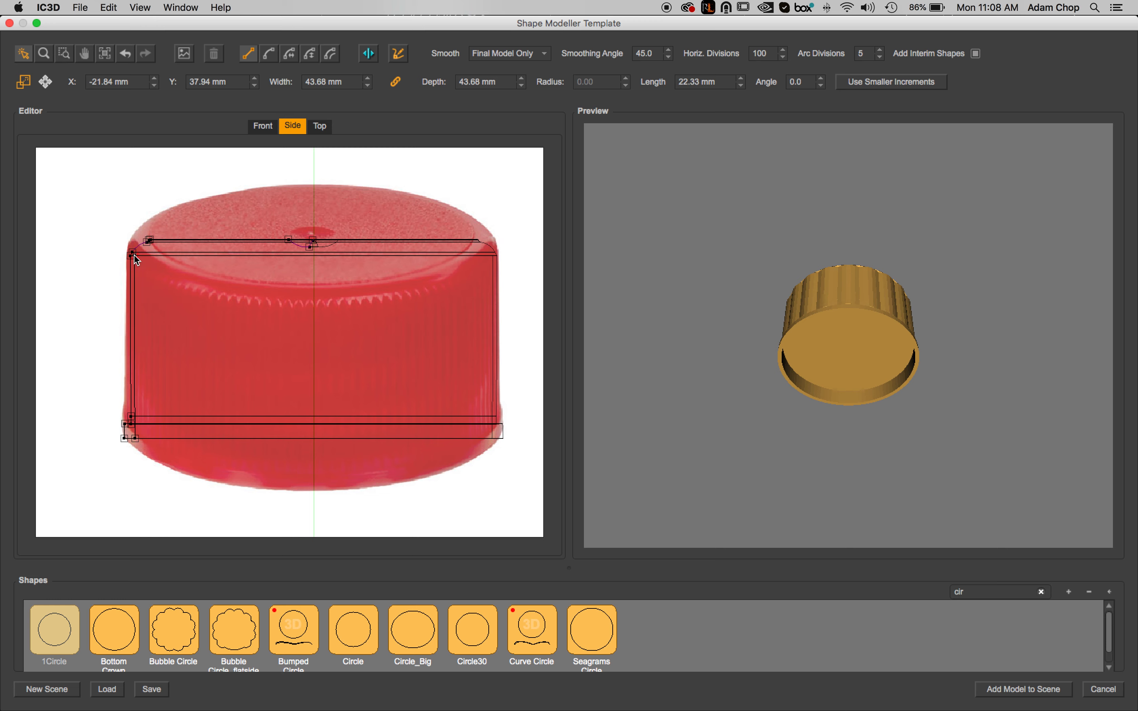
left_click(133, 254)
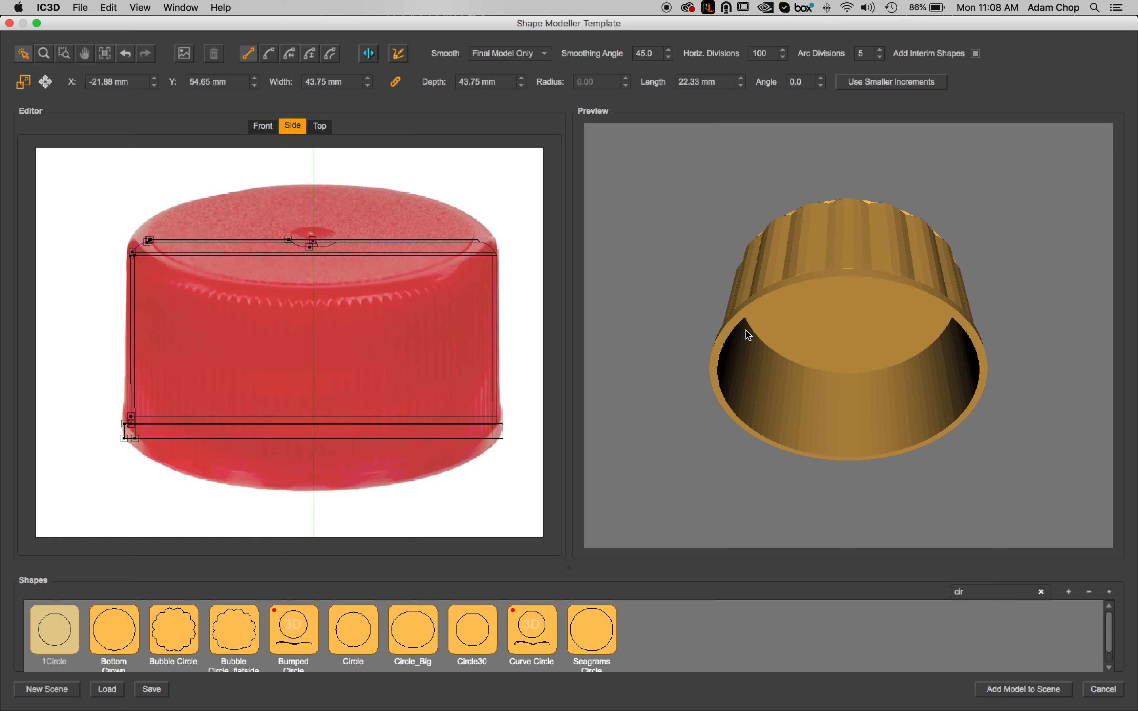
left_click_drag(746, 330, 759, 399)
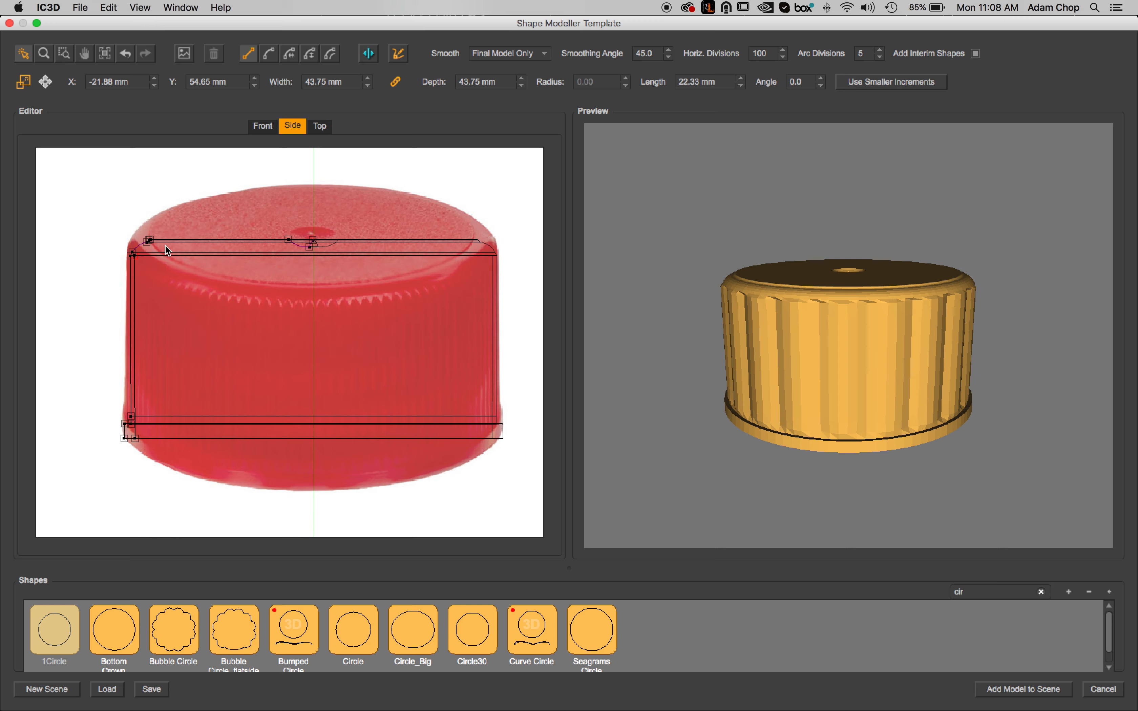
left_click(102, 354)
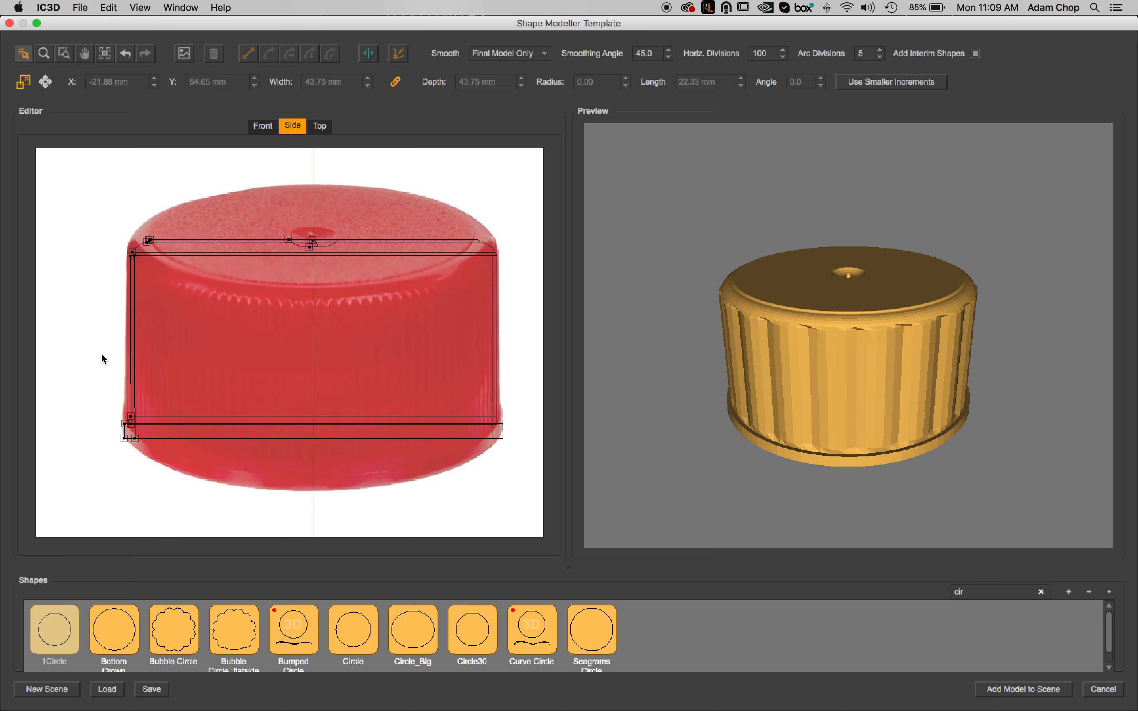
left_click_drag(726, 322, 757, 302)
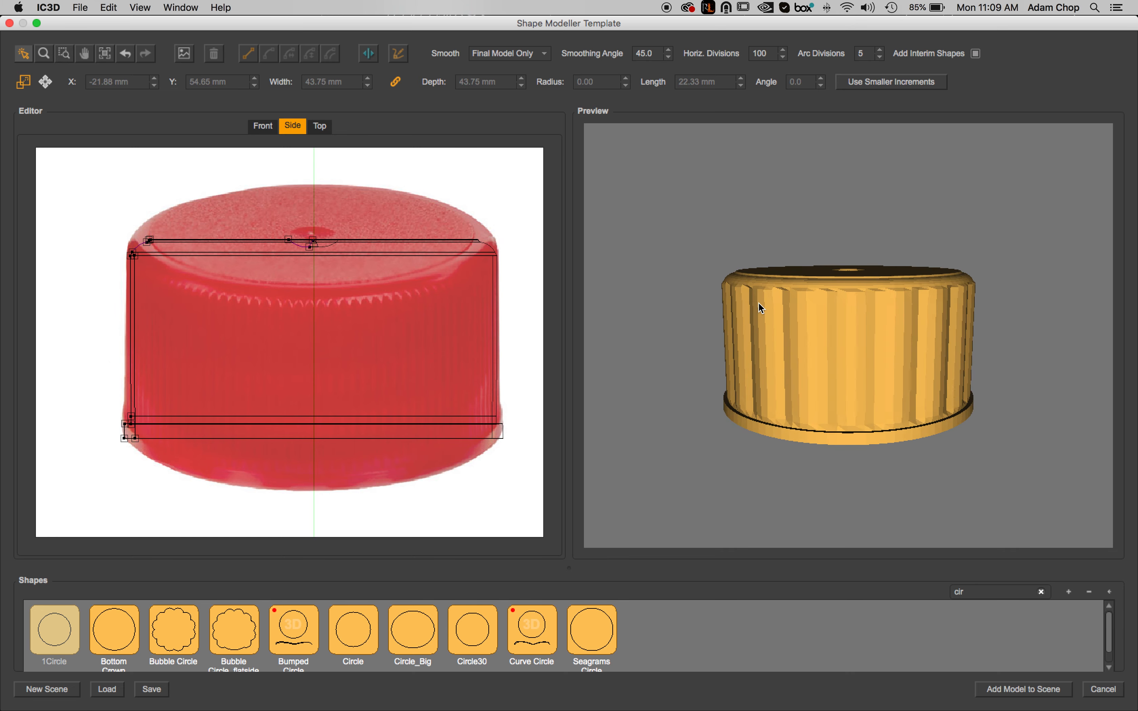
Set the model's horizontal divisions to 4 and inspect the cap from several angles.
left_click_drag(773, 55, 739, 60)
left_click_drag(804, 290, 783, 338)
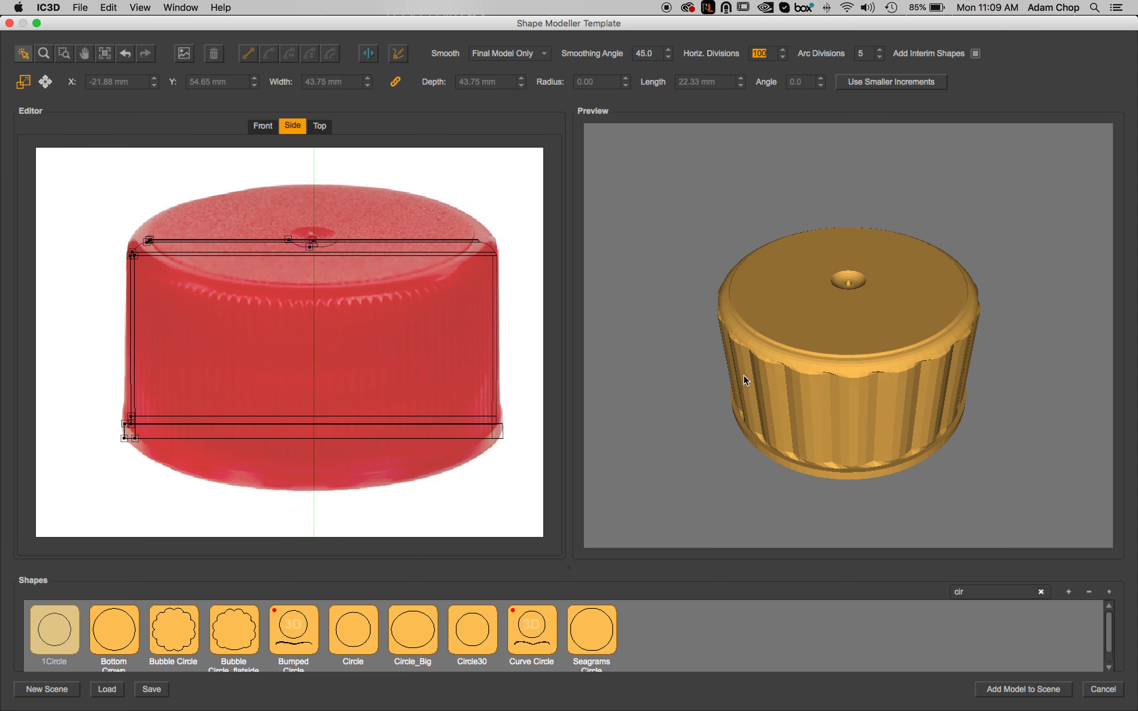
left_click_drag(853, 426, 956, 411)
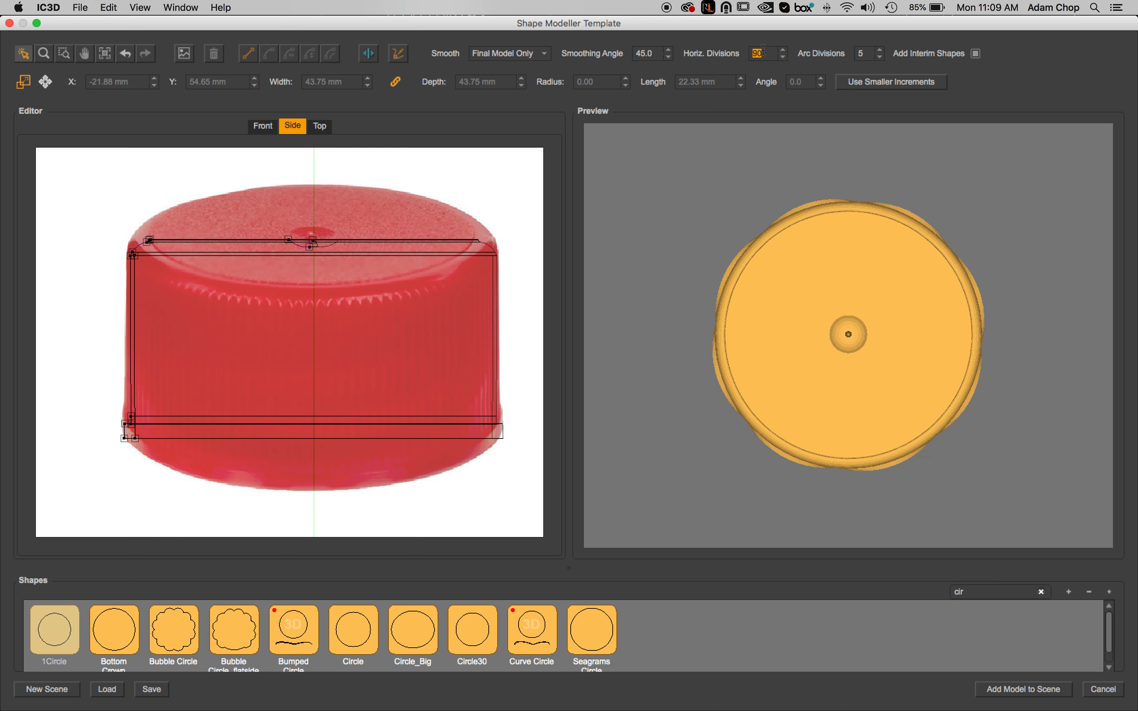
type("4")
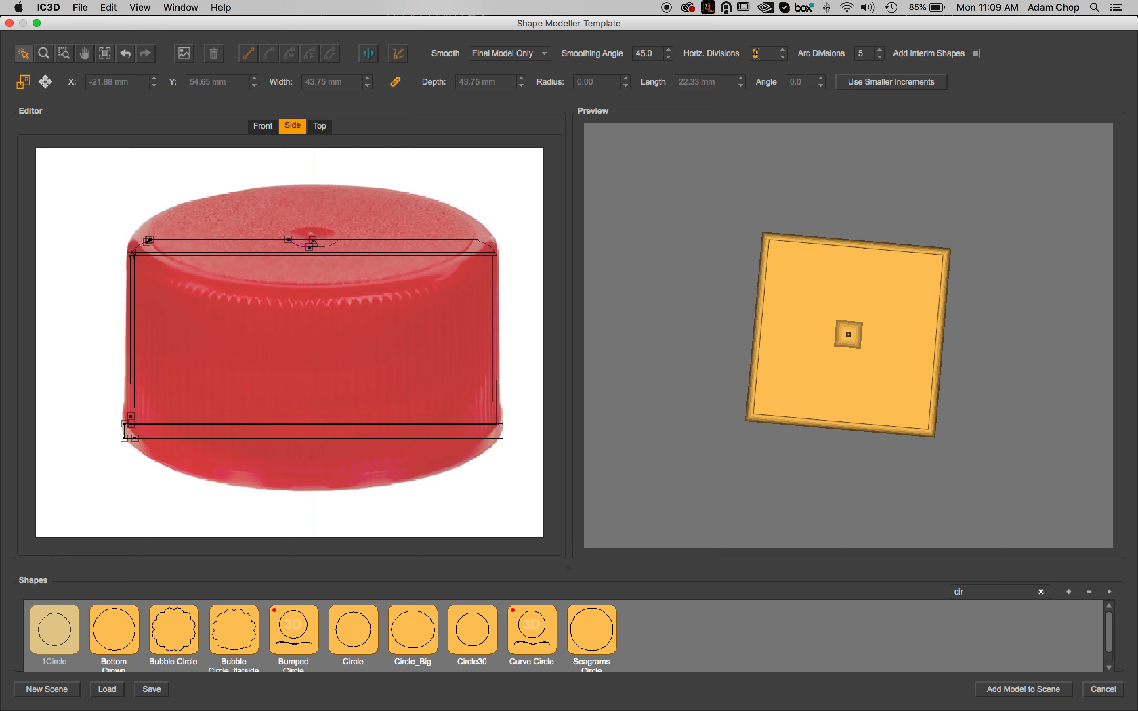
left_click_drag(691, 308, 780, 300)
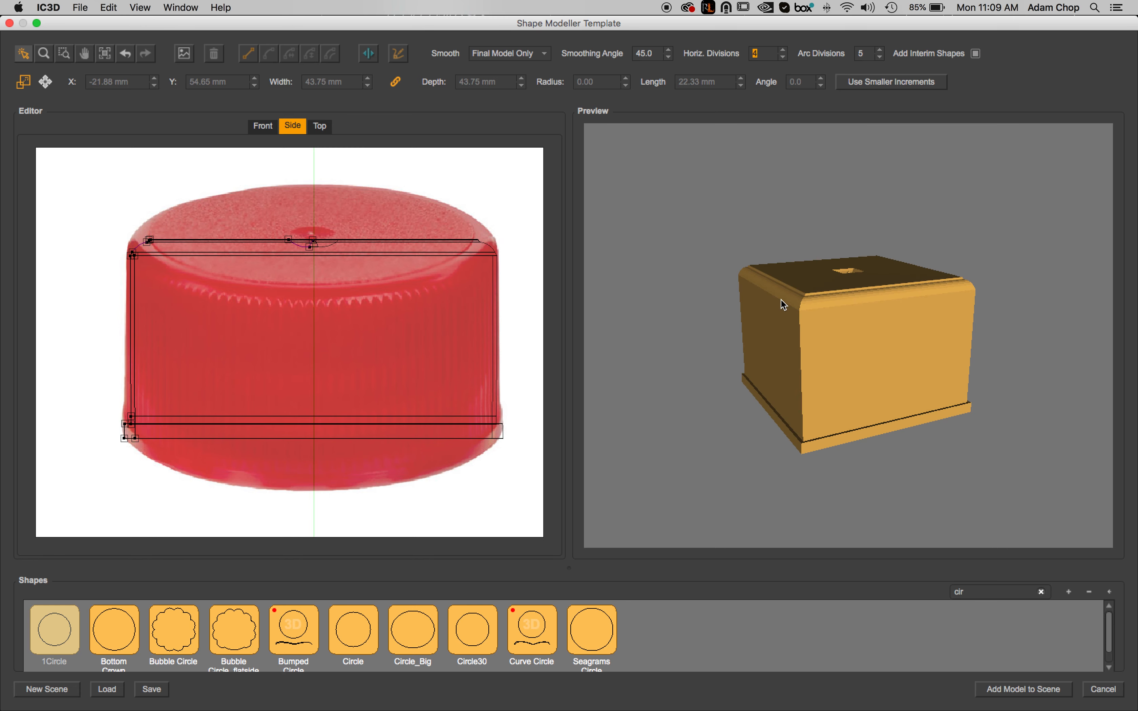
left_click_drag(808, 391, 809, 416)
key("Return")
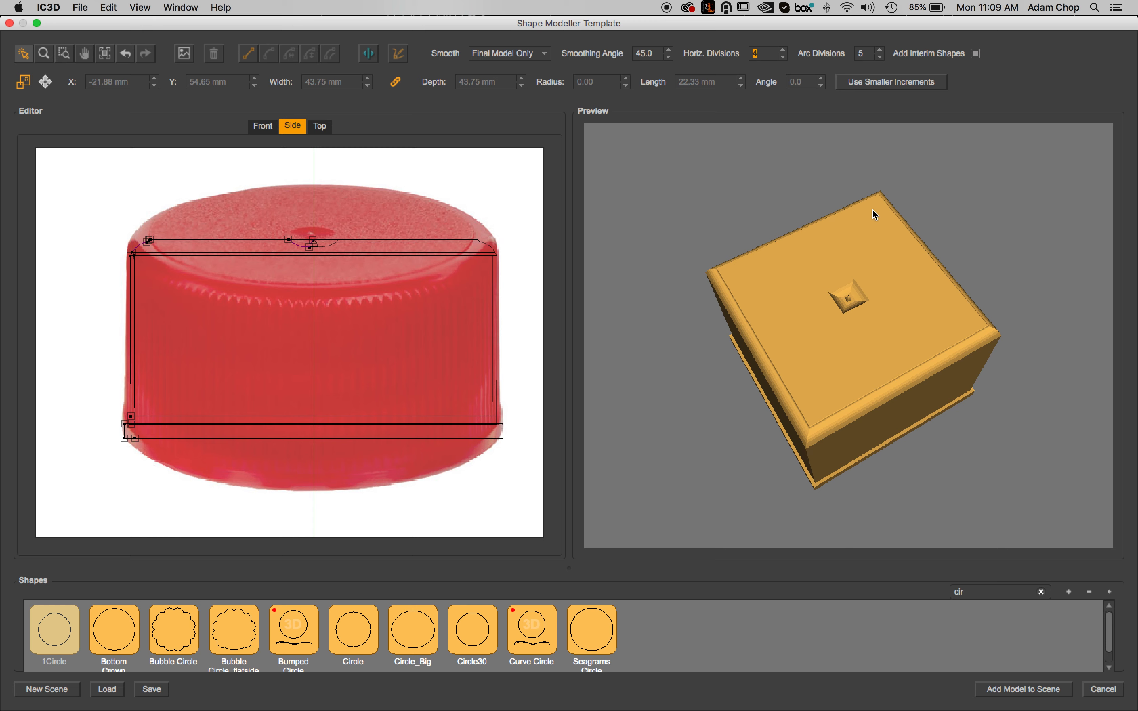
left_click_drag(898, 328, 931, 349)
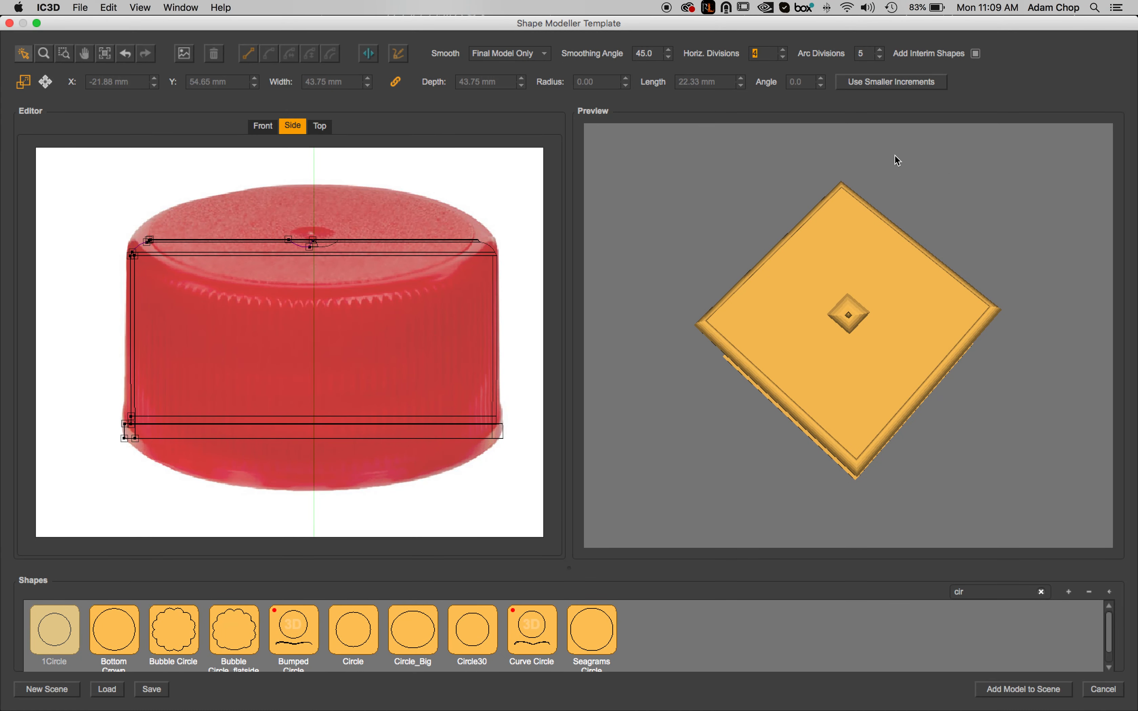
left_click_drag(780, 424, 818, 363)
left_click_drag(1022, 293, 903, 287)
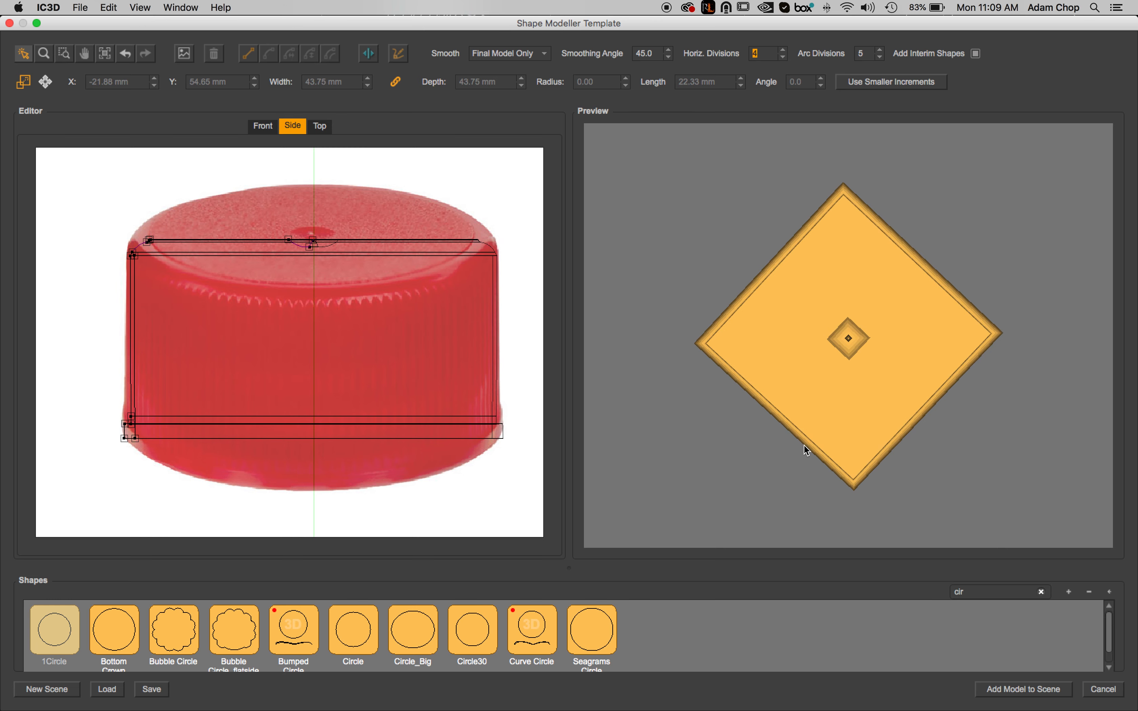
Raise the horizontal divisions to 54 and inspect the cap's side.
left_click(782, 50)
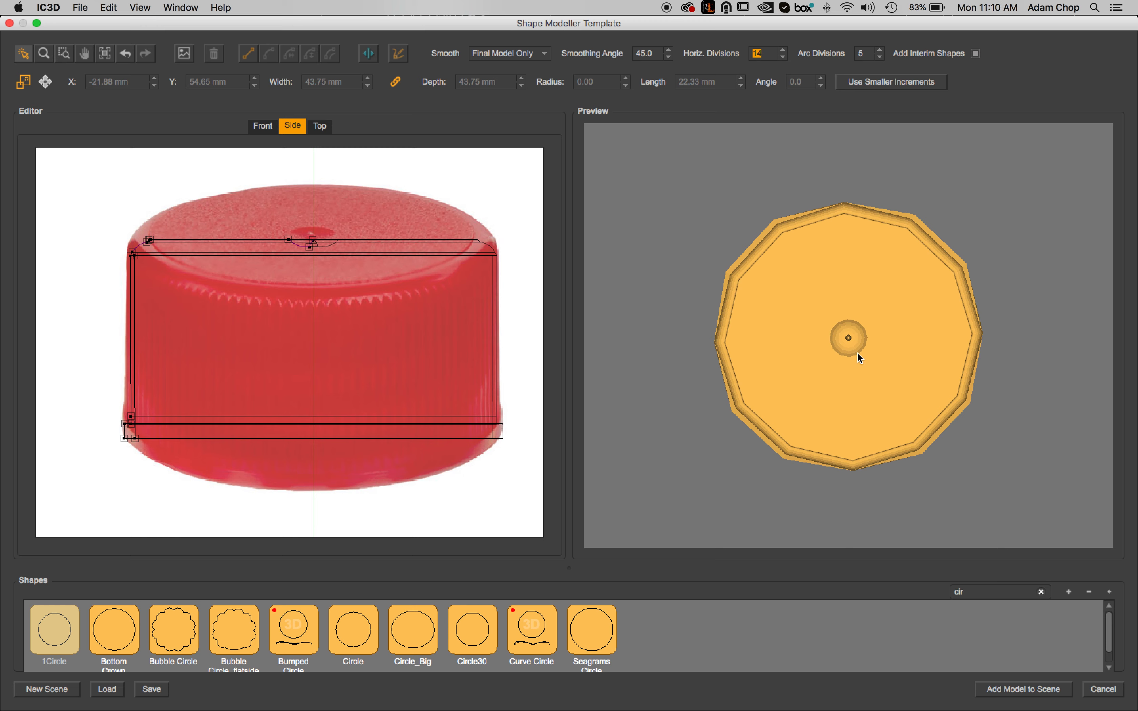
left_click(783, 51)
left_click(782, 50)
left_click(783, 51)
left_click(783, 50)
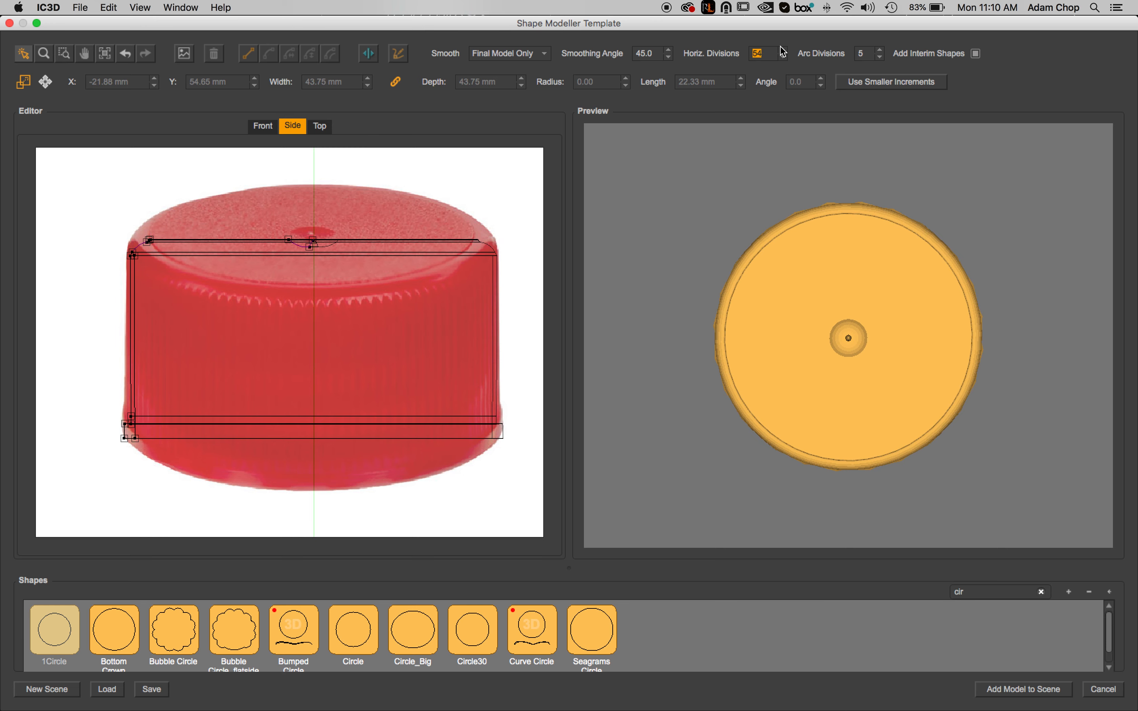
left_click_drag(765, 208, 764, 182)
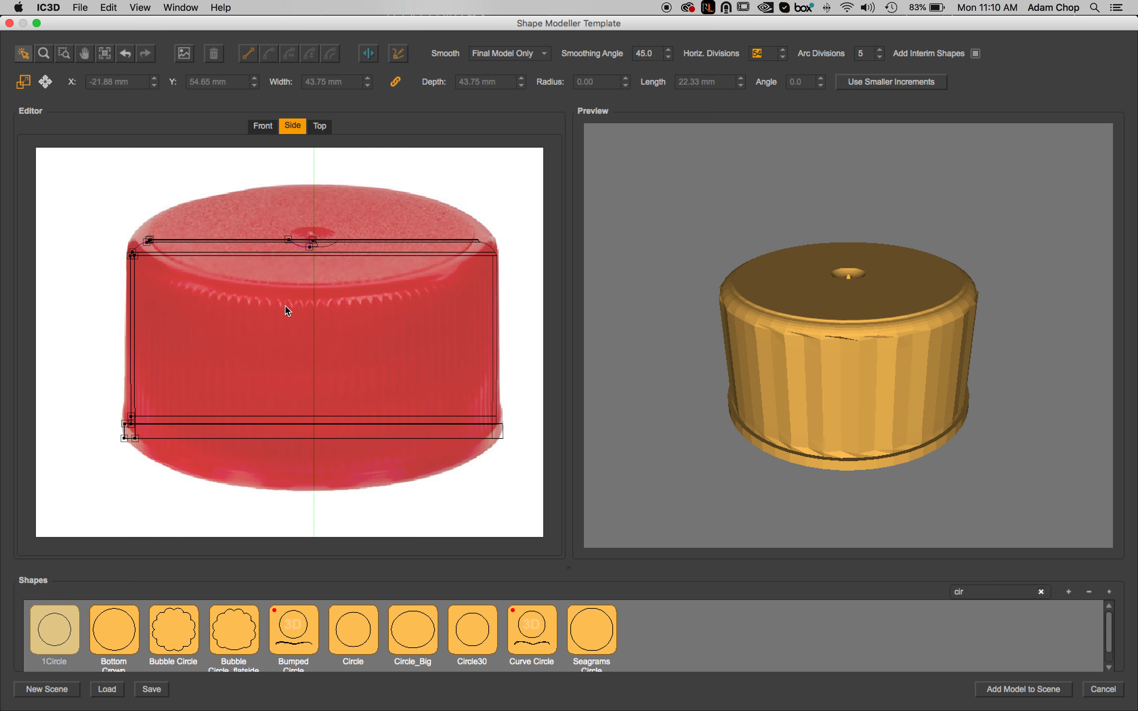
left_click(316, 311)
Raise the horizontal divisions to 314 and inspect the ribs up close.
left_click(783, 49)
left_click(784, 50)
left_click(783, 50)
left_click(783, 50)
left_click(783, 49)
left_click(784, 50)
left_click(784, 50)
left_click(783, 50)
left_click(784, 50)
left_click(783, 49)
left_click(784, 50)
left_click(783, 50)
left_click(783, 50)
left_click(784, 49)
left_click(784, 50)
left_click(784, 49)
left_click(784, 51)
left_click(783, 51)
left_click(783, 50)
left_click(783, 51)
left_click(784, 49)
left_click(783, 49)
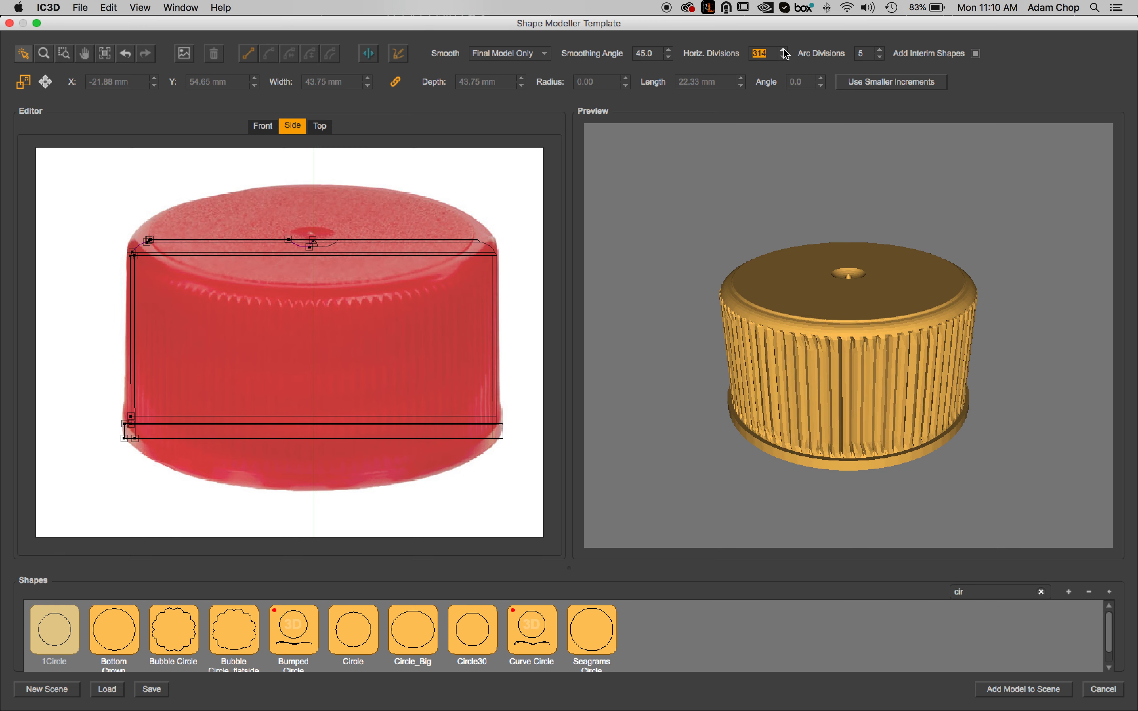
mouse_move(756, 195)
left_mouse_down()
mouse_move(744, 183)
mouse_move(770, 196)
left_mouse_up()
scroll(770, 196, "up", 5)
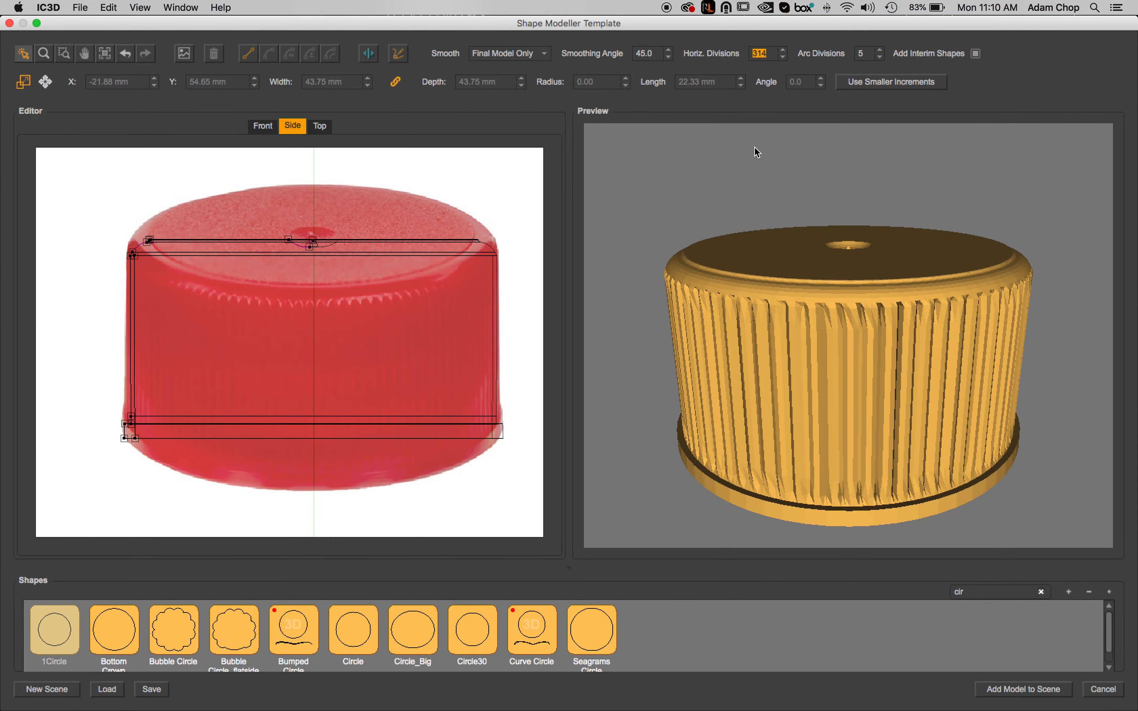
left_click_drag(754, 115, 760, 184)
Set the smoothing to Always and view the cap from the side.
left_click(517, 53)
left_click(483, 64)
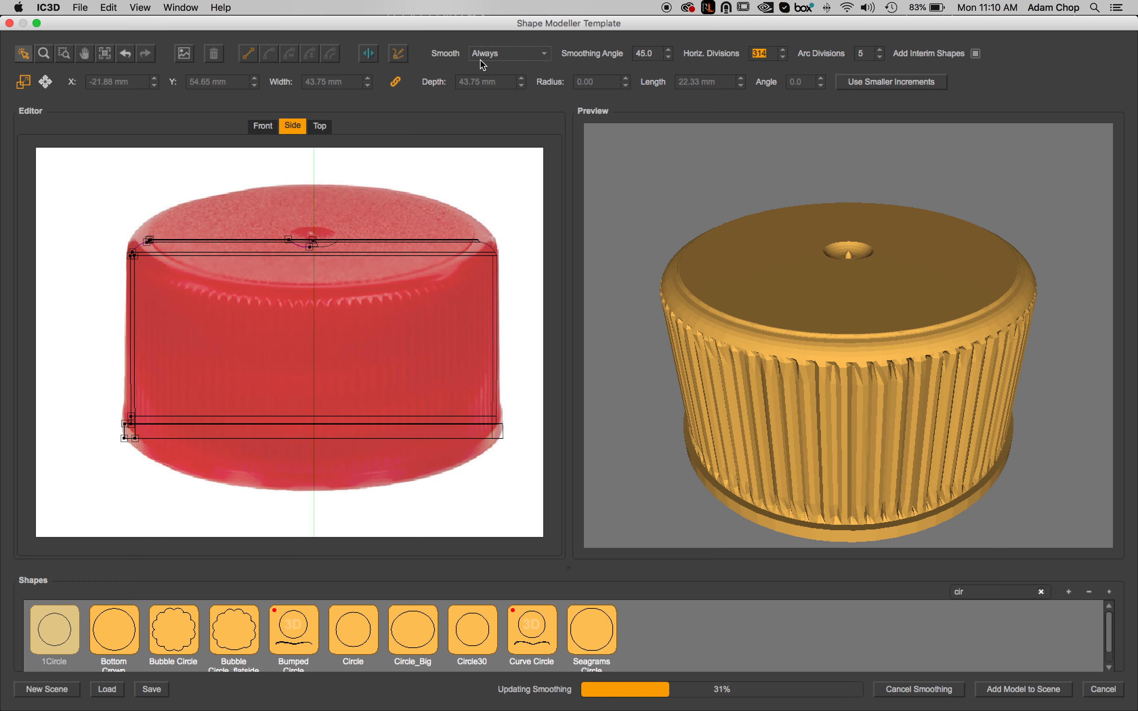
left_click_drag(700, 150, 698, 135)
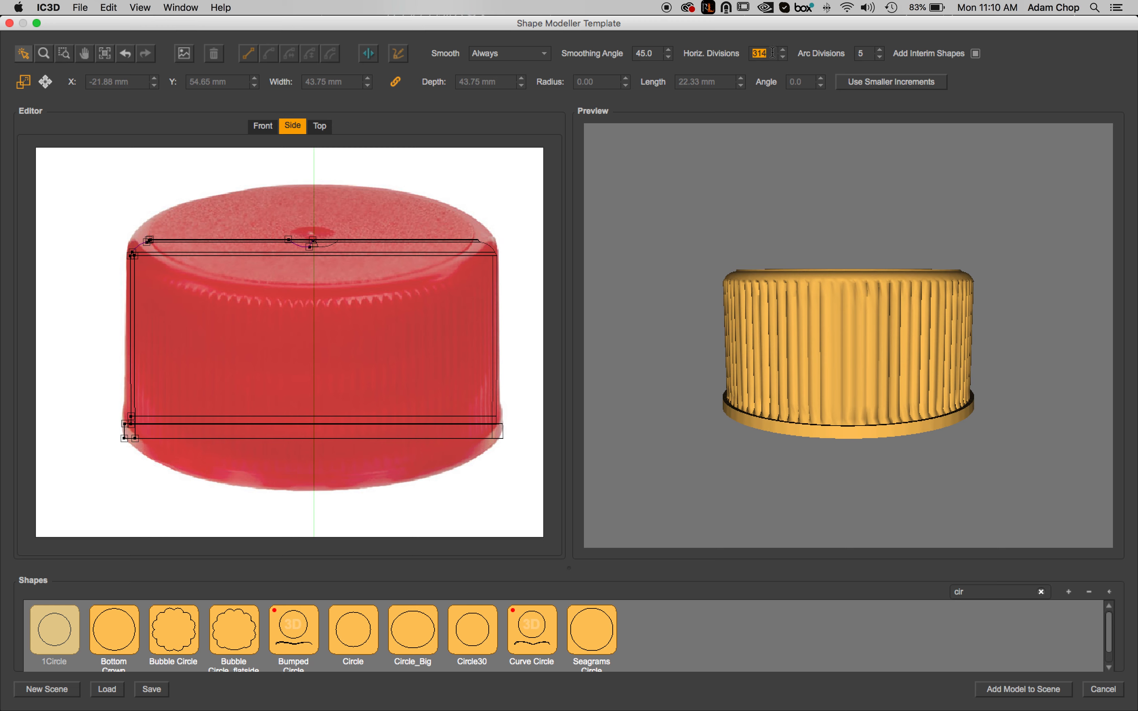
Set the horizontal divisions to 240 and inspect the smoothed cap from above.
type("240")
key("Return")
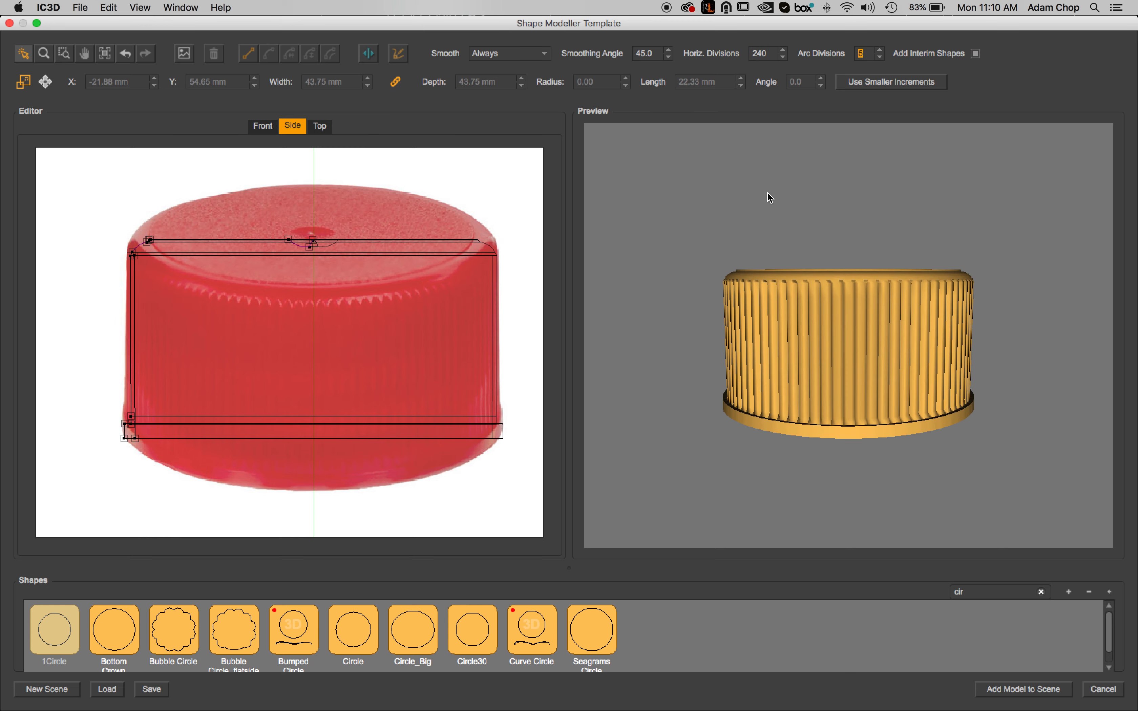
left_click_drag(768, 193, 775, 247)
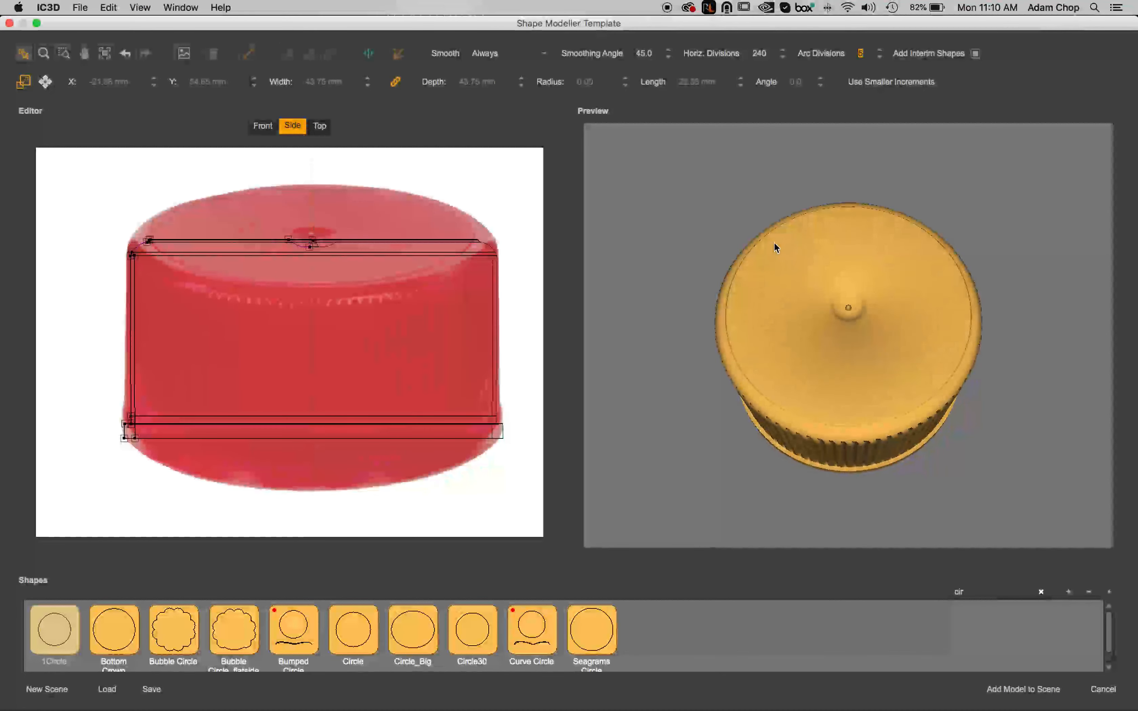
Lower the horizontal divisions to 210 and check the ribs from the side.
left_click(784, 58)
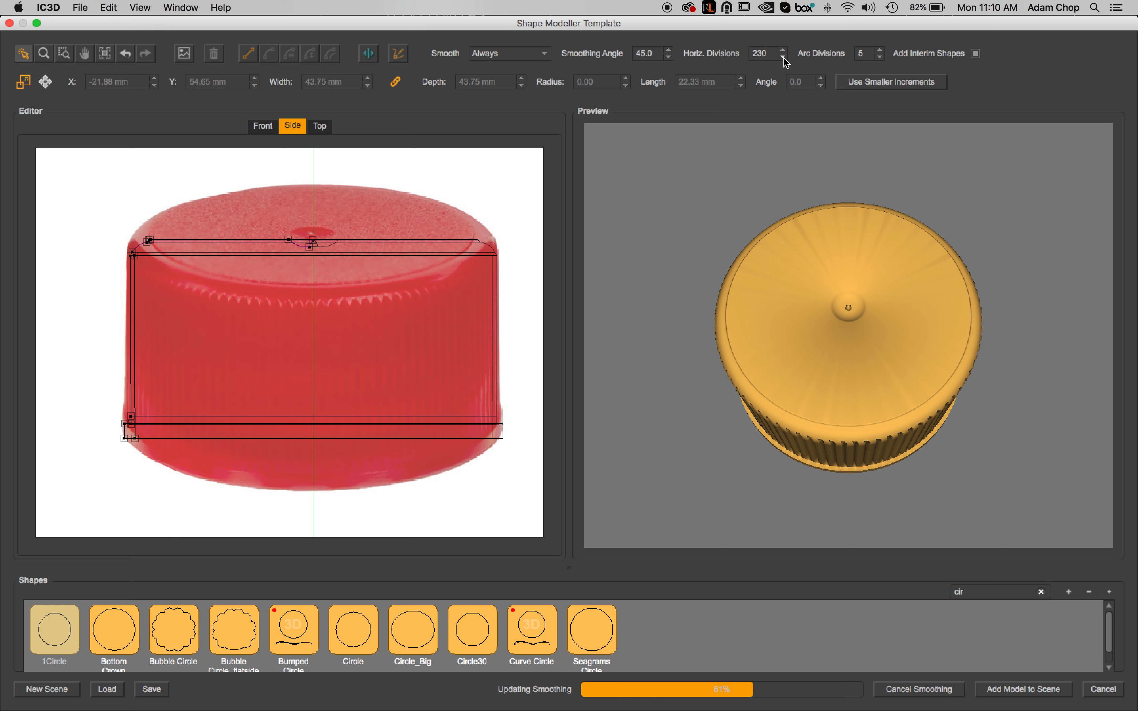
left_click(783, 57)
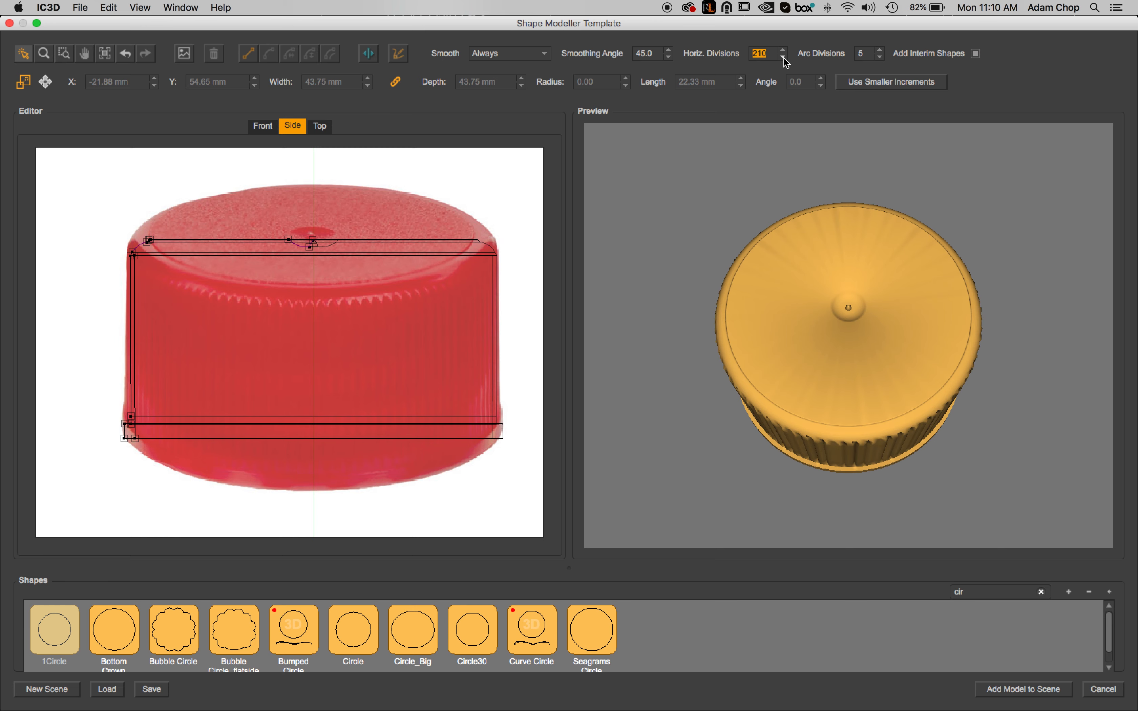
left_click(784, 57)
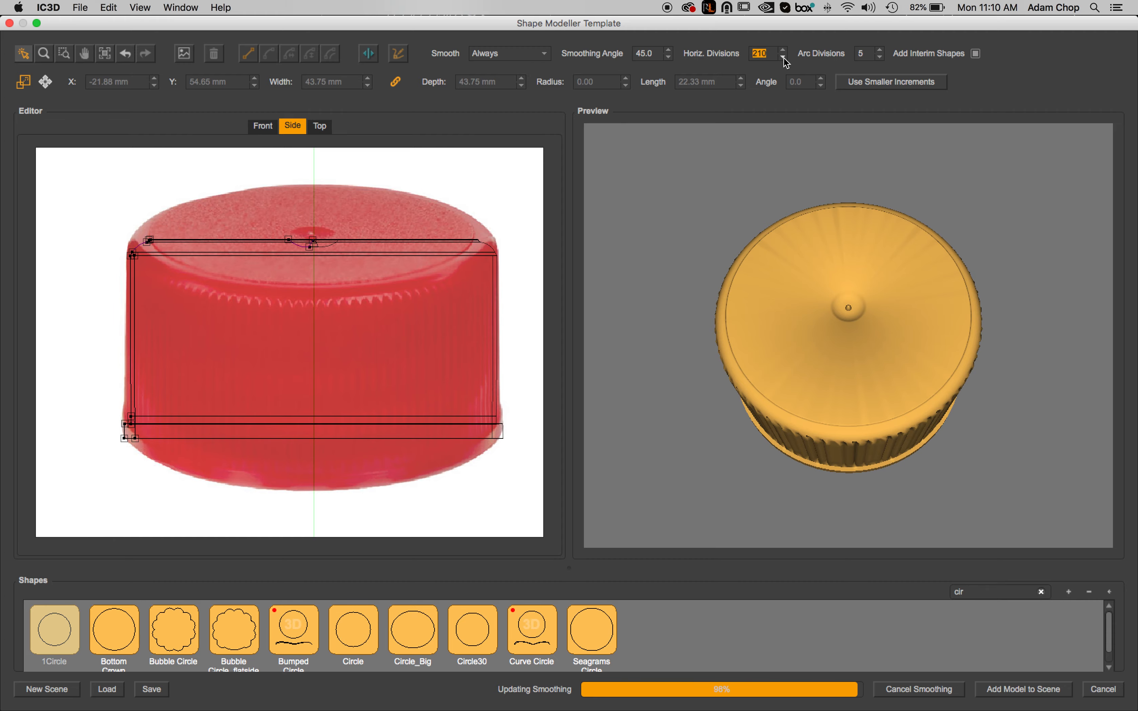
left_click_drag(724, 214, 714, 178)
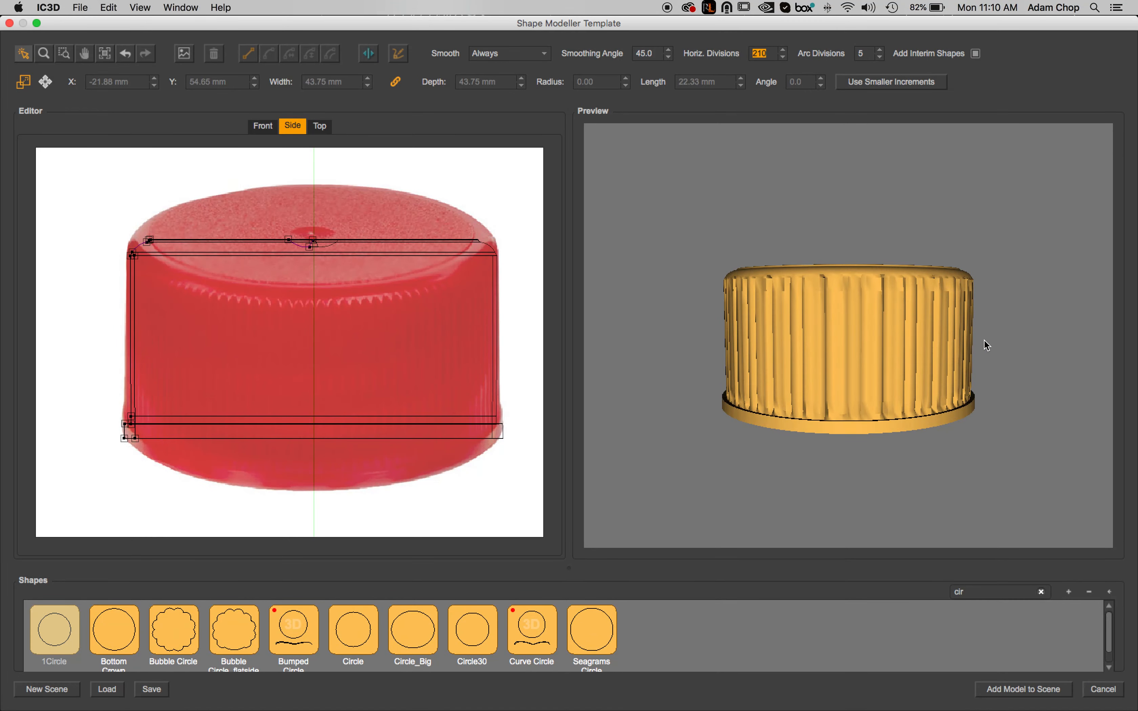
Increase the horizontal divisions to 270 for the ribbed wall.
left_click(783, 51)
left_click(783, 51)
left_click(783, 50)
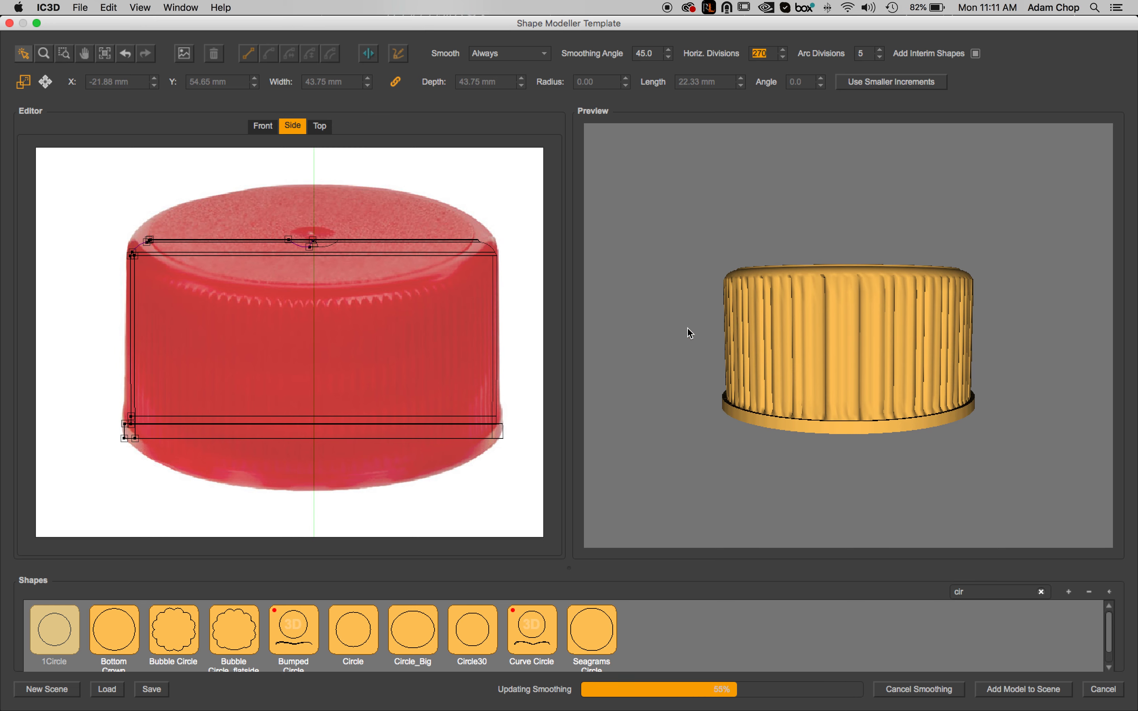
Set the smoothing to Final Model Only and raise the horizontal divisions to 300.
left_click_drag(689, 333, 743, 335)
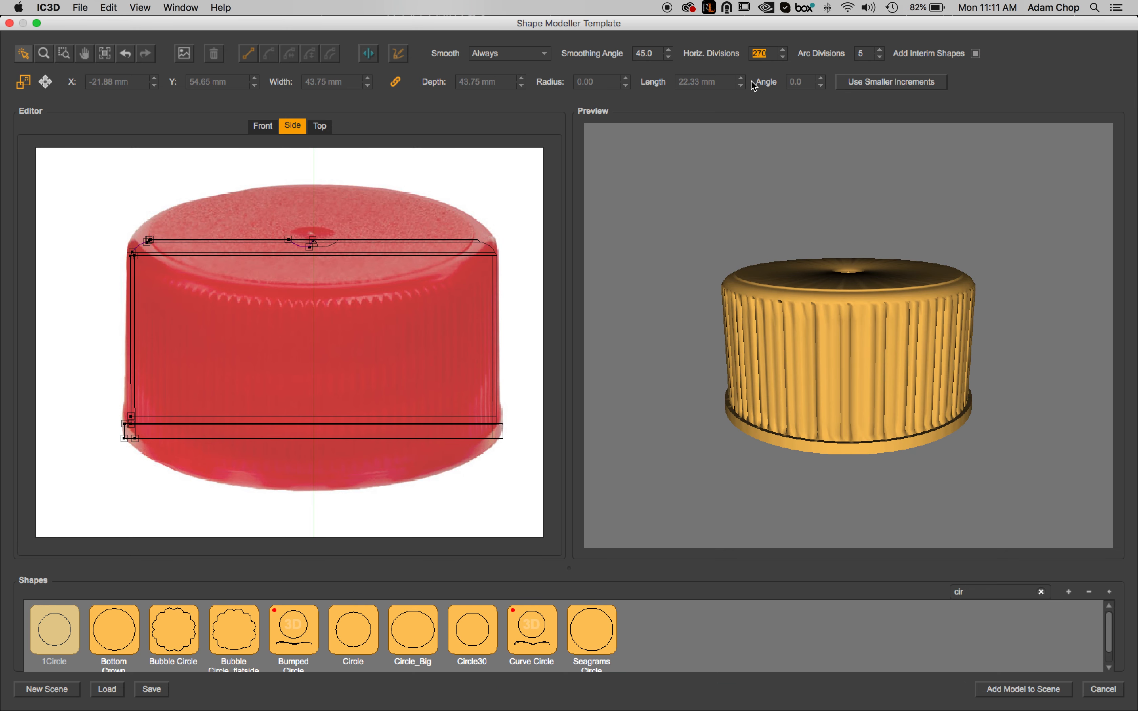
left_click(537, 58)
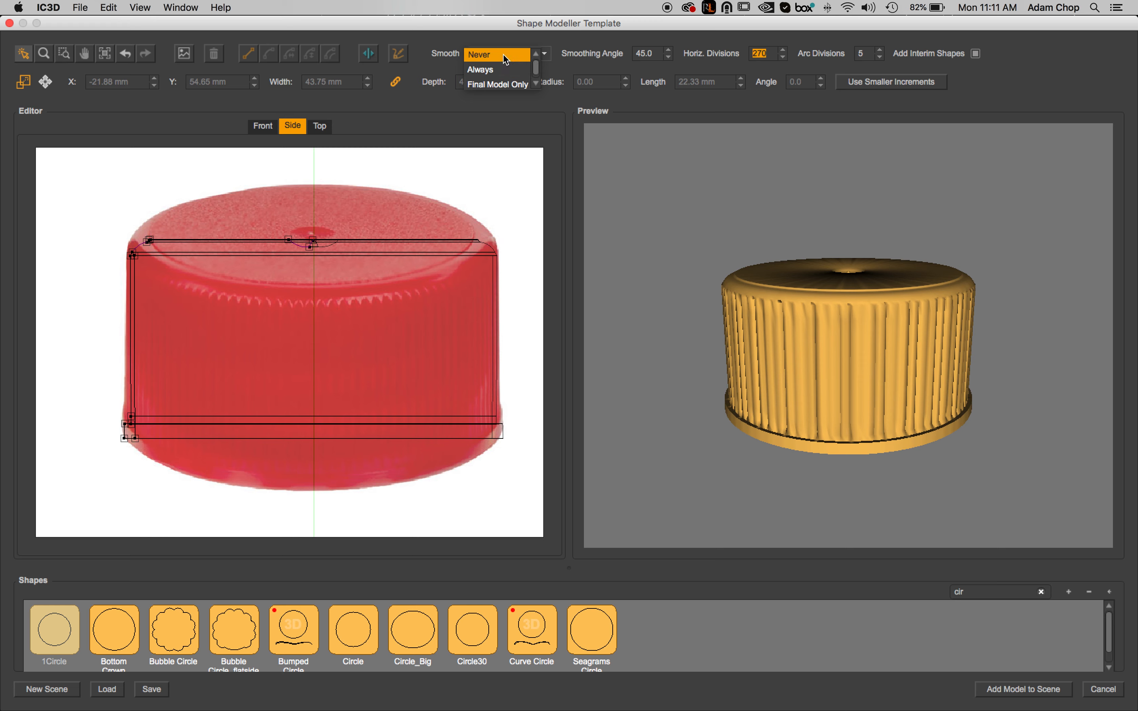
left_click(500, 82)
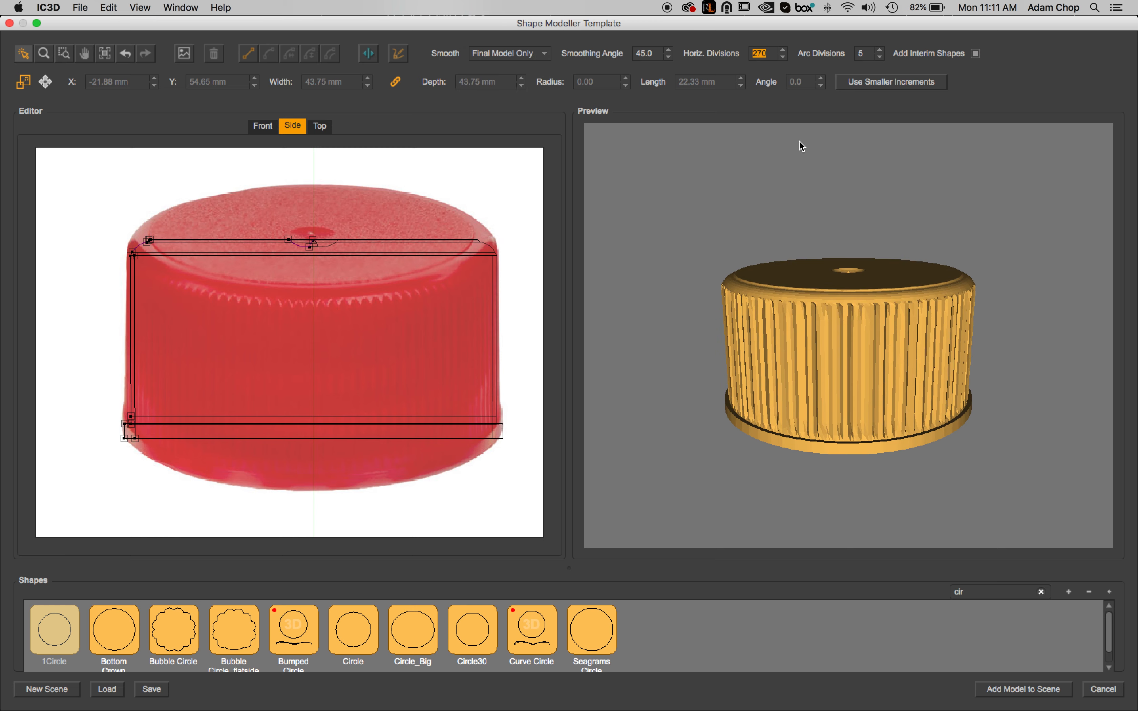
left_click(784, 49)
left_click(784, 50)
left_click(784, 50)
left_click_drag(792, 178, 804, 407)
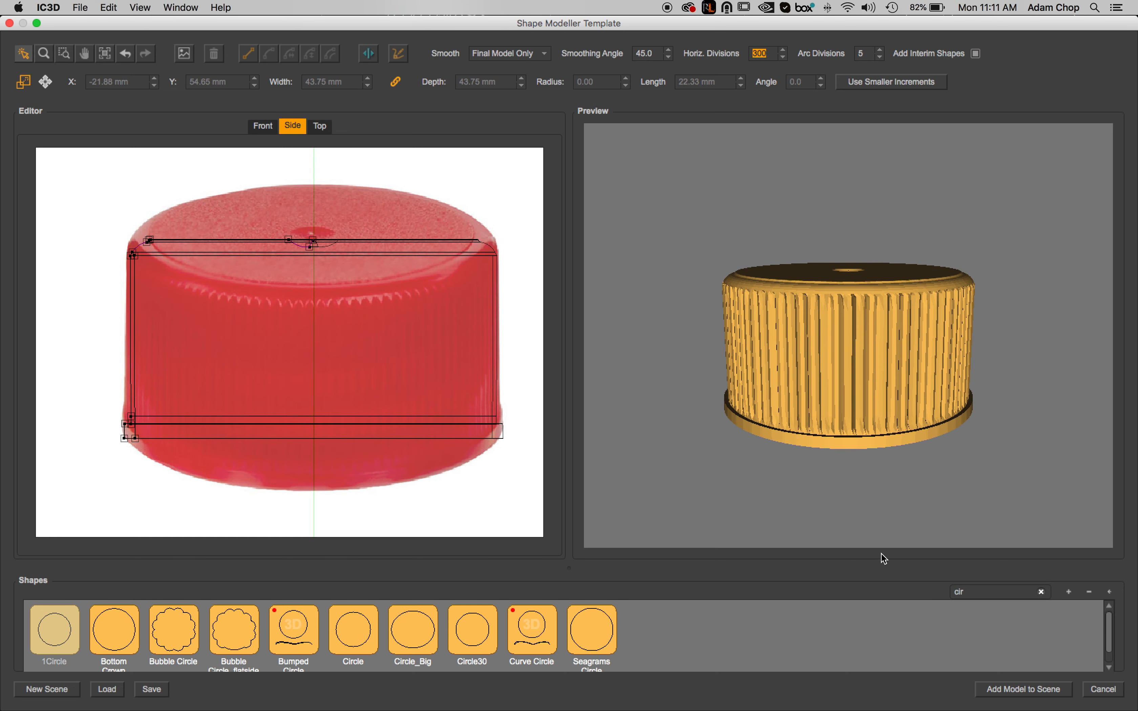
Save the shape as "Ribbed CAP" in the Tutorials folder.
left_click(153, 690)
left_click_drag(172, 73, 554, 273)
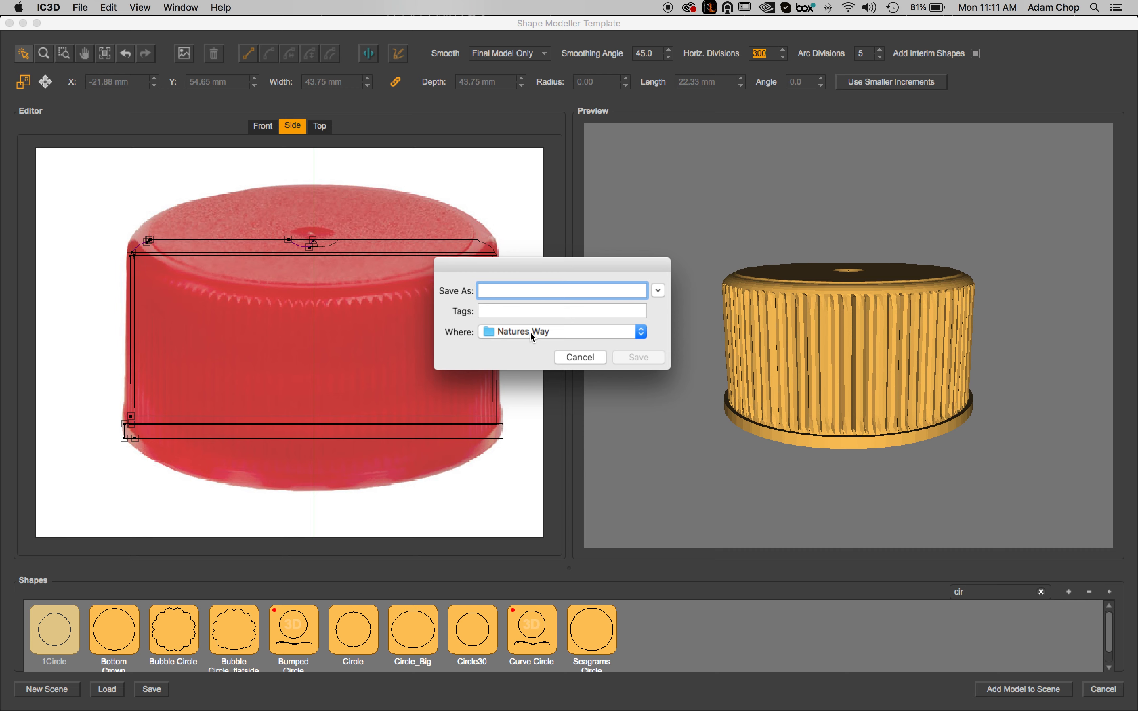
left_click(543, 332)
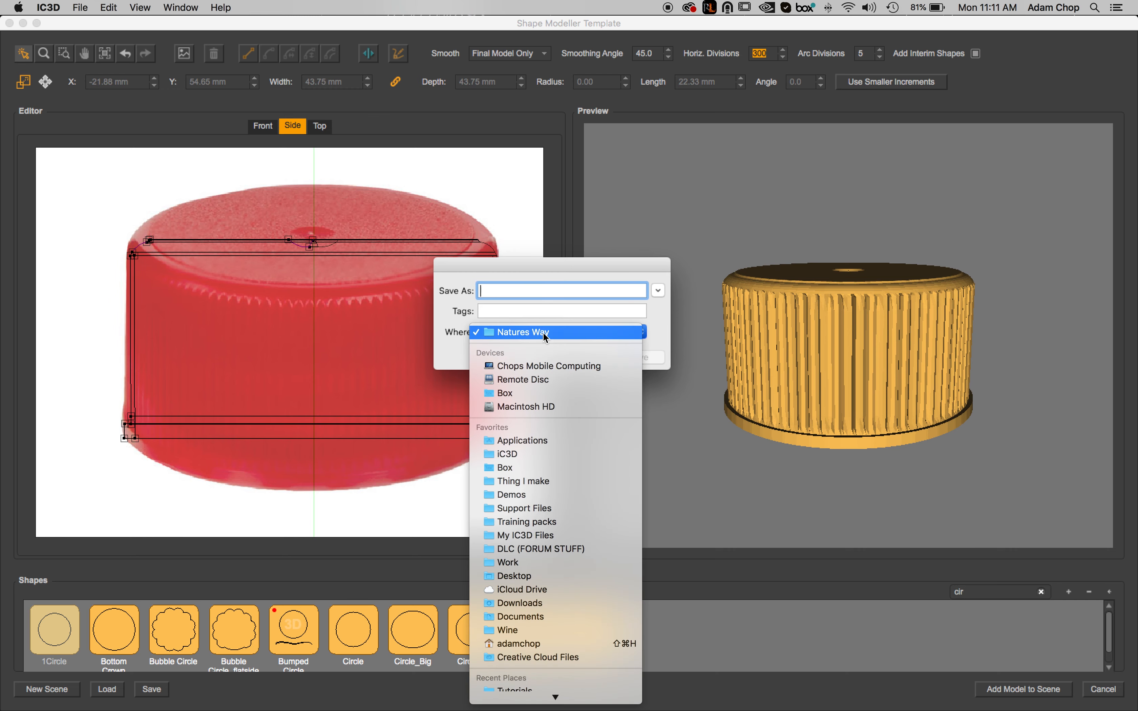
left_click(515, 641)
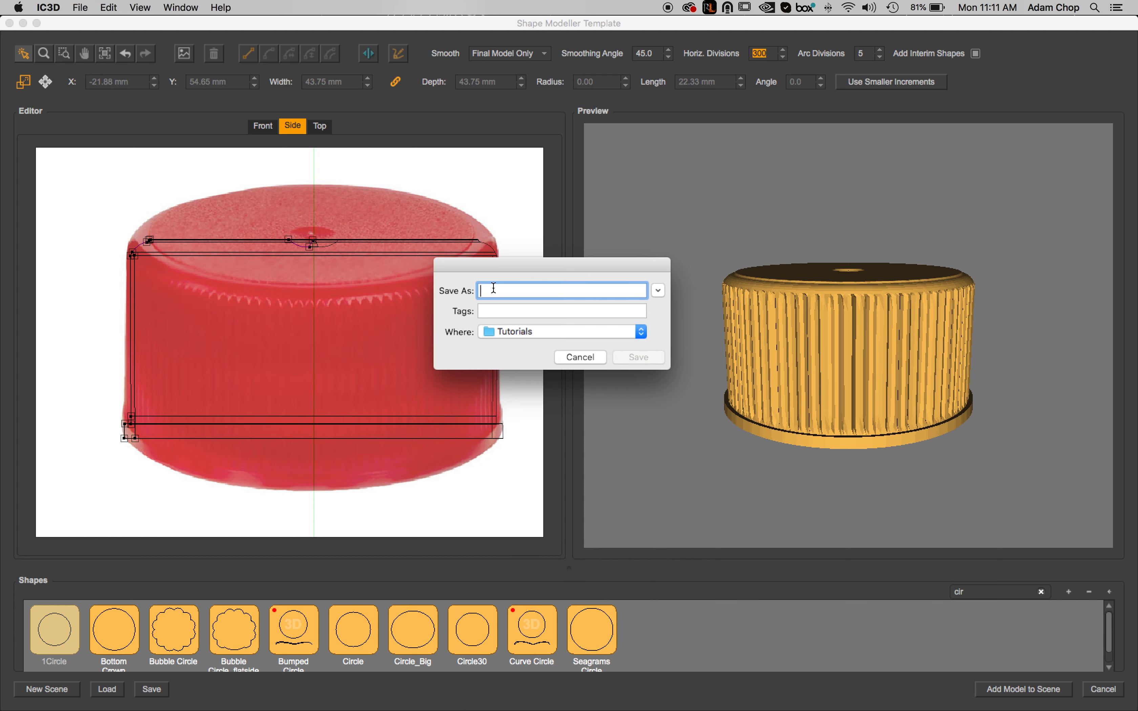
type("Ribbed CAP")
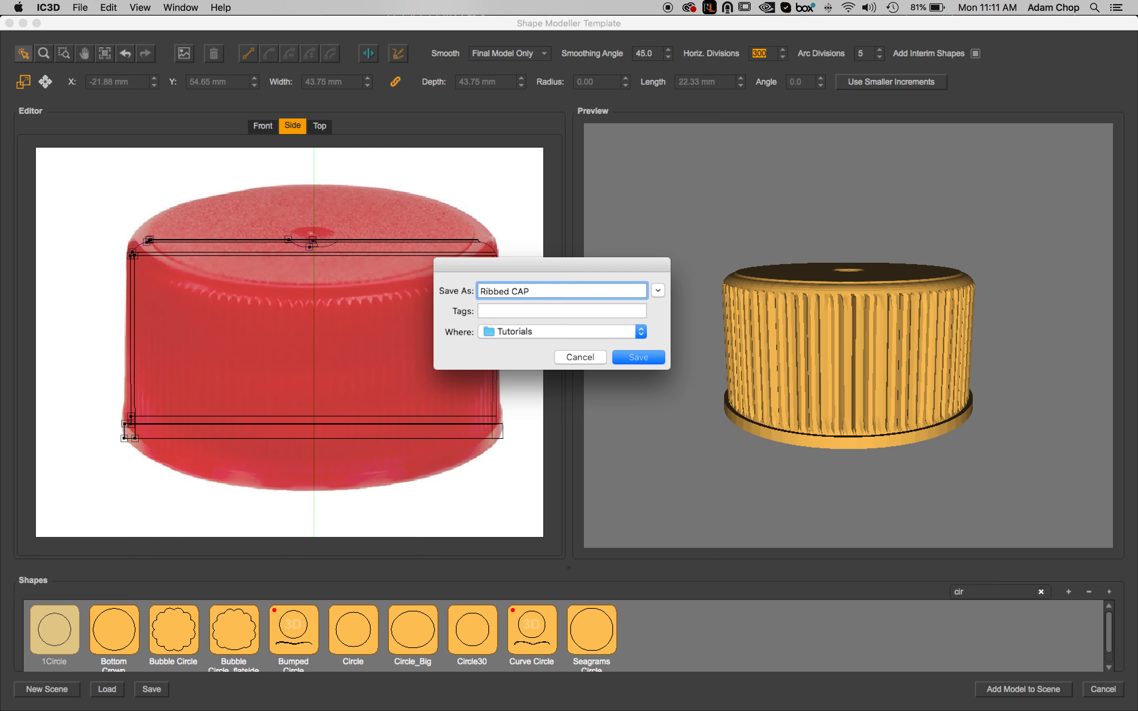
key("Return")
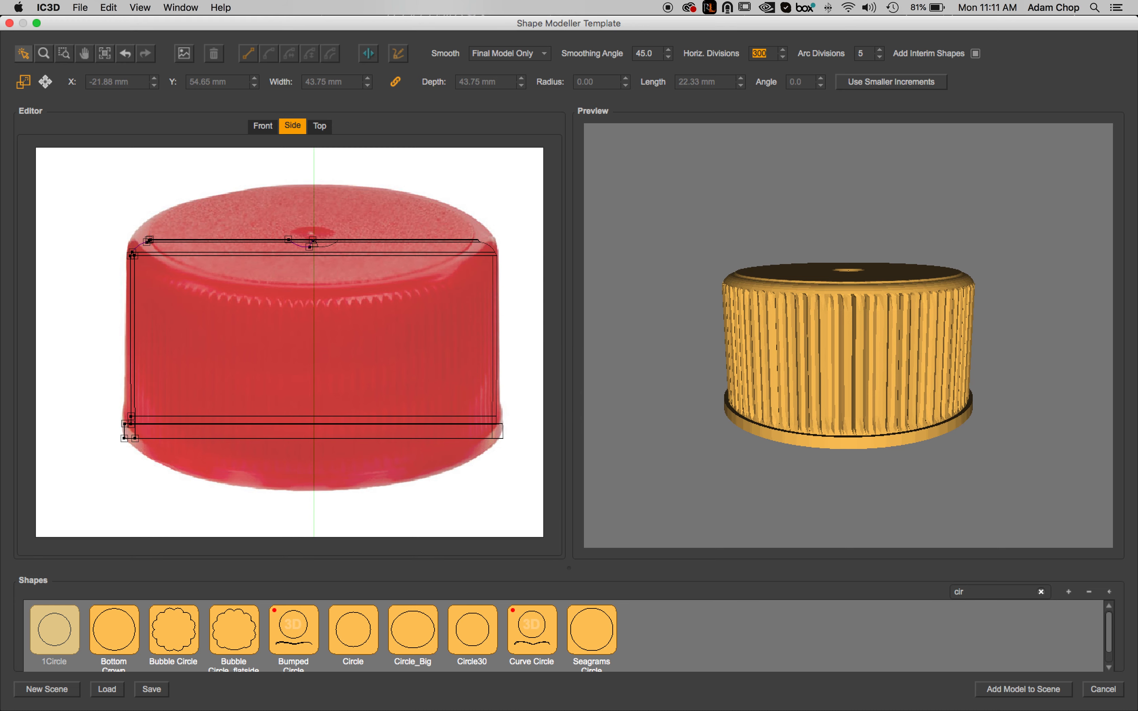
Add the finished cap model to the scene, view it from the side and select it.
left_click(1004, 693)
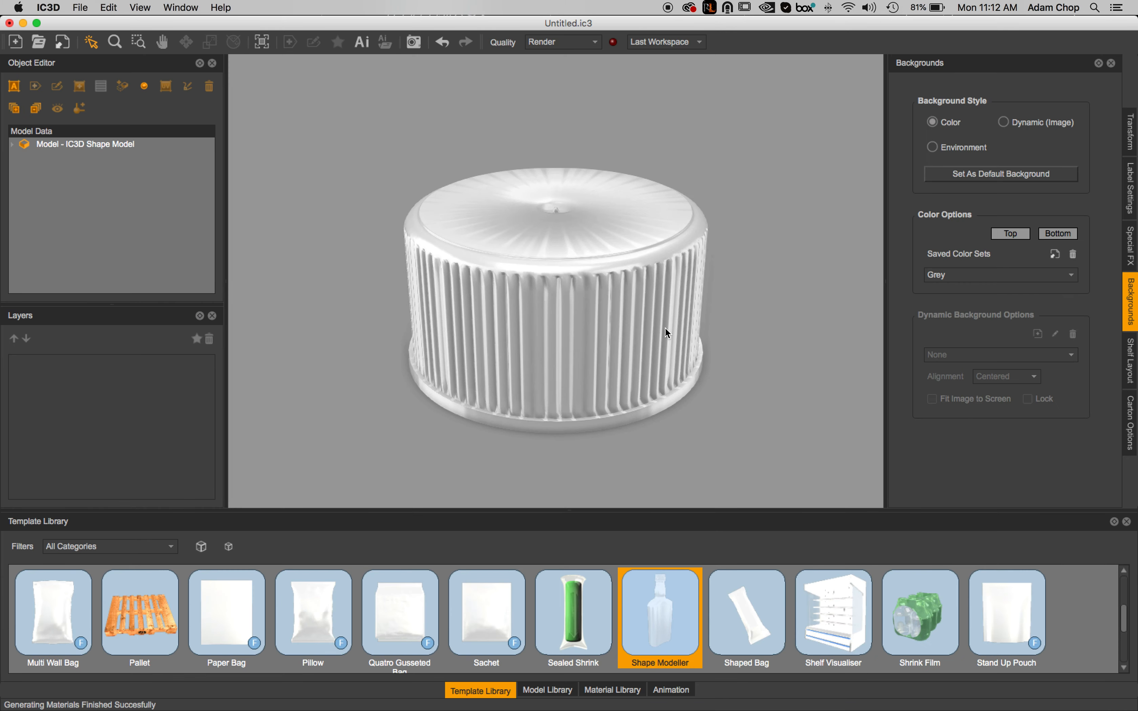
scroll(637, 330, "down", 5)
mouse_move(637, 330)
left_mouse_down()
mouse_move(697, 318)
mouse_move(627, 285)
mouse_move(652, 318)
left_mouse_up()
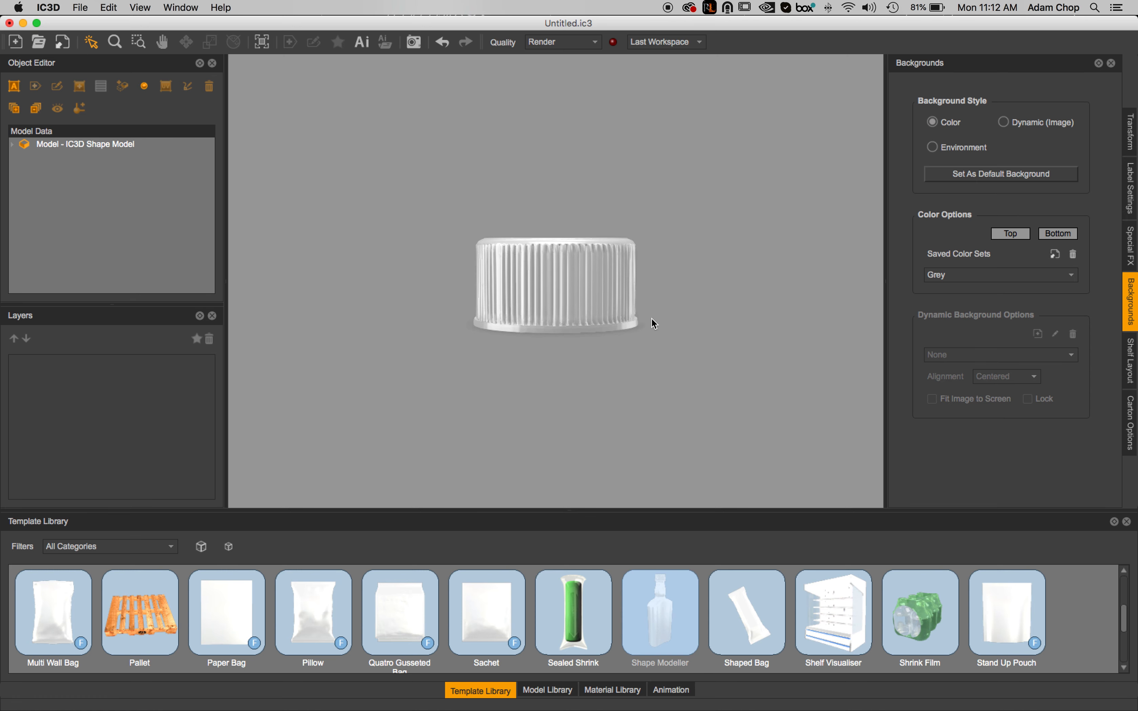
left_click(595, 316)
scroll(574, 442, "up", 2)
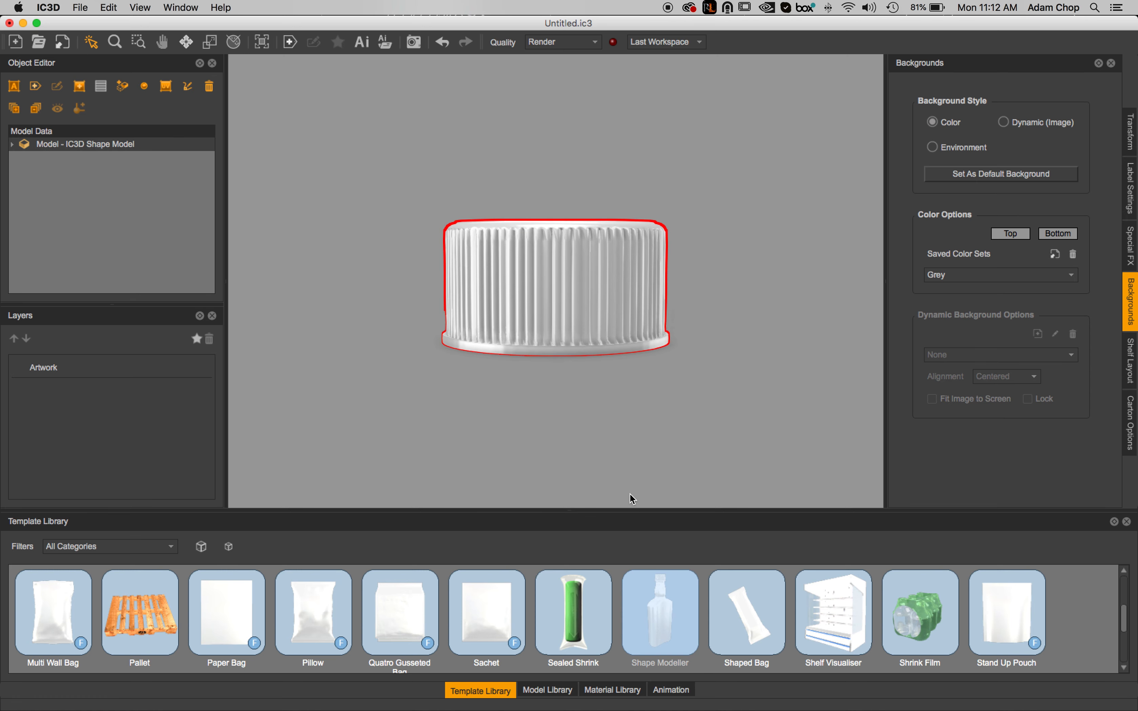
Show only the IC3D Plastics materials in the Material Library.
left_click(598, 690)
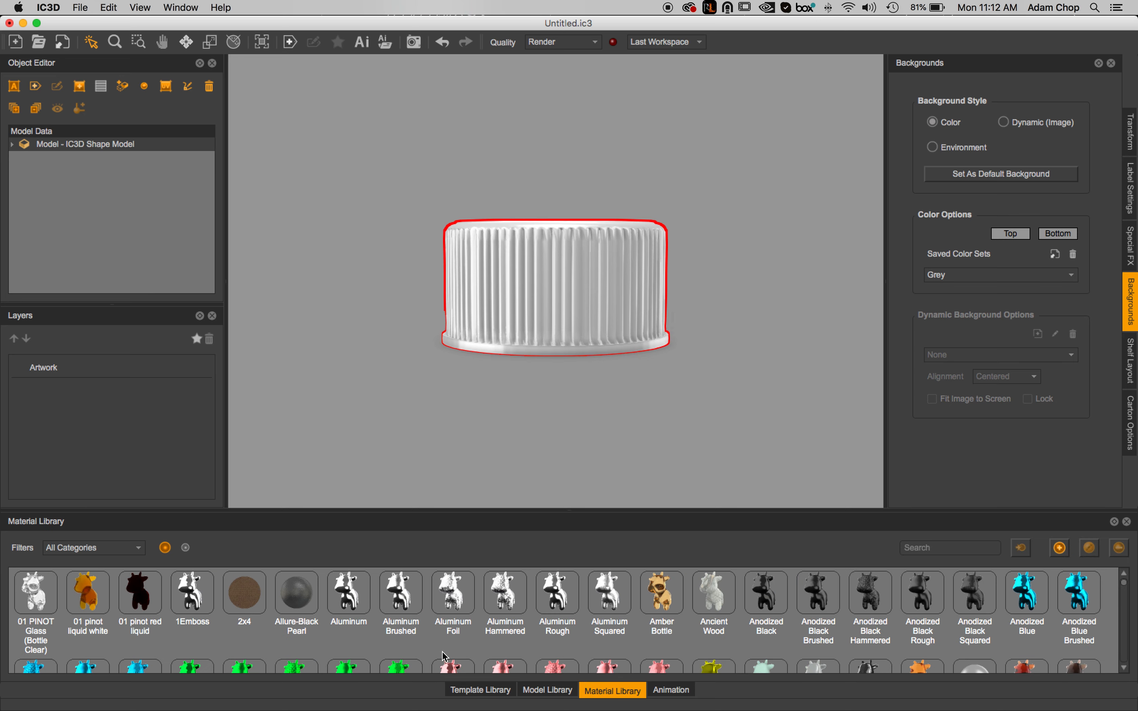
left_click(94, 549)
scroll(89, 626, "down", 3)
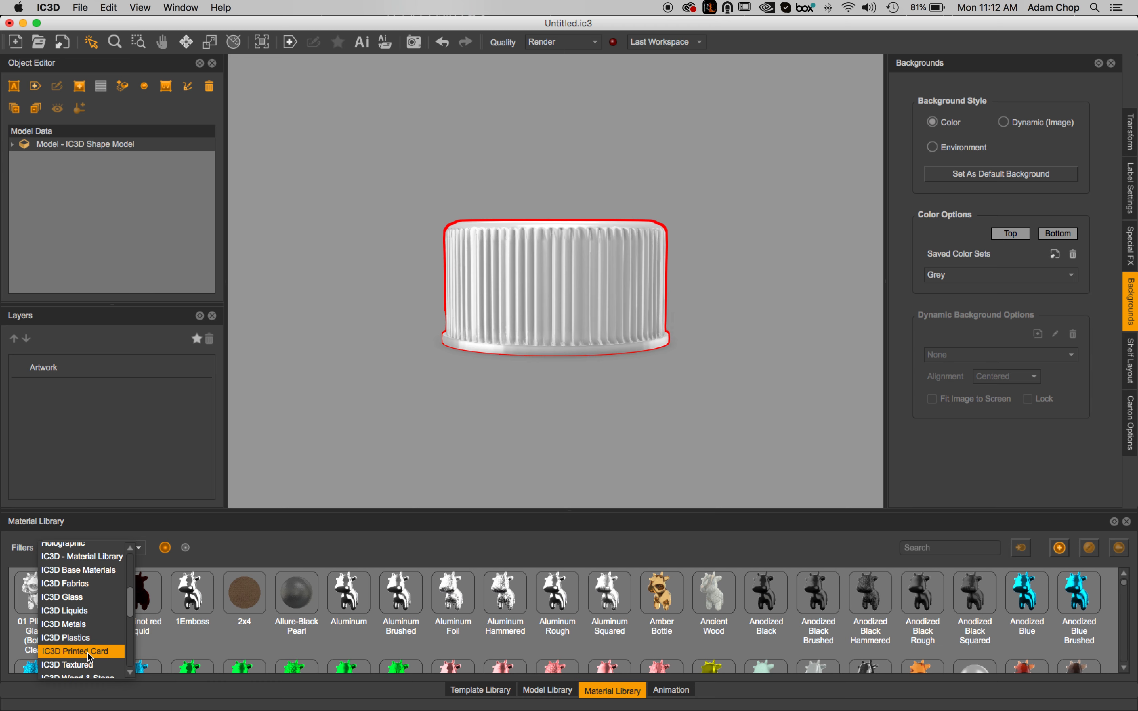
left_click(91, 654)
left_click(94, 548)
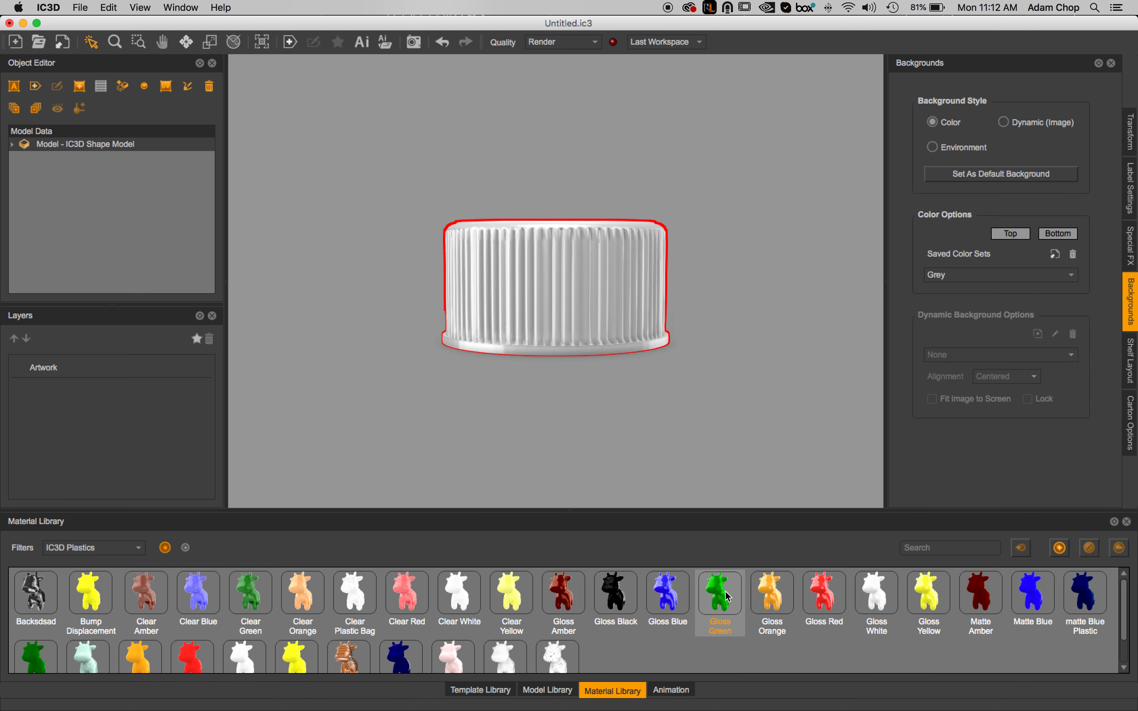
Apply the Gloss Orange plastic material to the cap and view it from above.
left_click(819, 582)
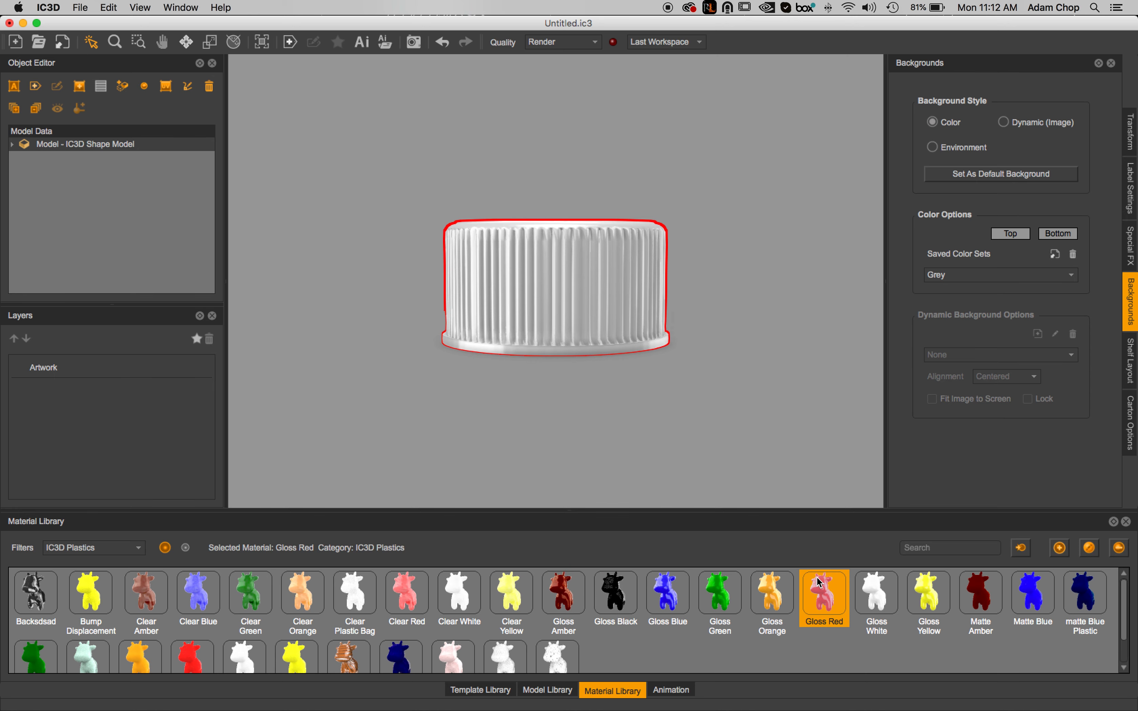
left_click_drag(773, 604, 709, 340)
left_click(566, 352)
left_click(708, 341)
left_click_drag(397, 324, 402, 326)
scroll(402, 326, "down", 3)
left_click_drag(470, 269, 503, 294)
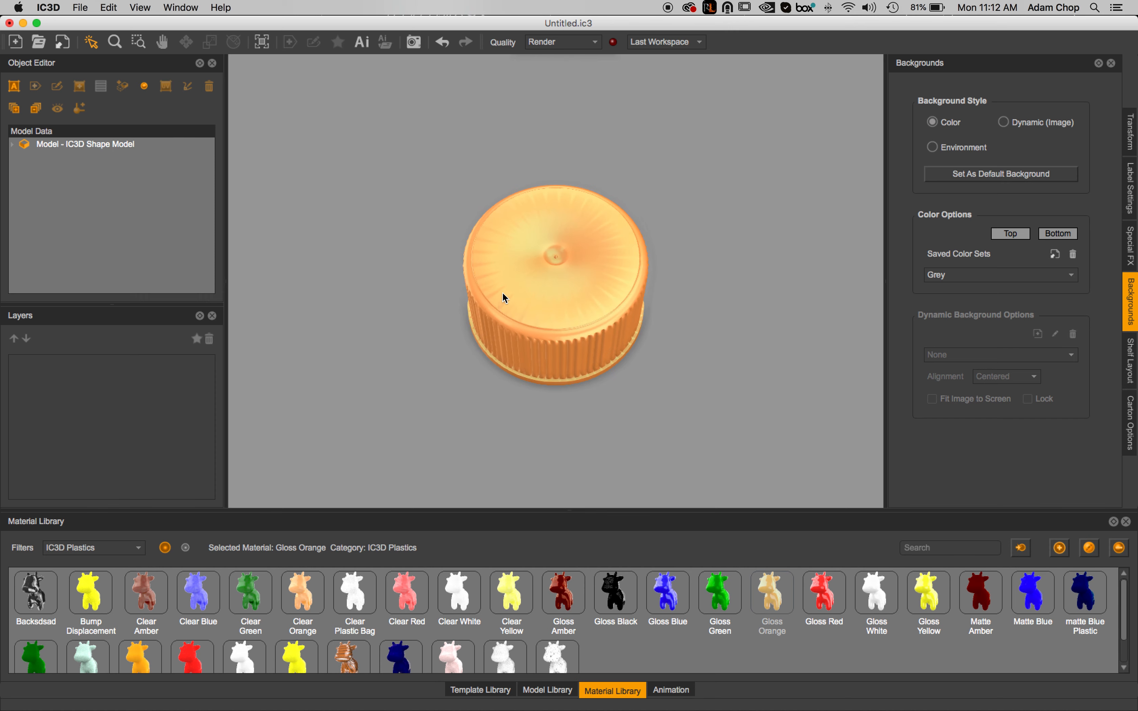
Swap the render views and run a ray-traced preview of the orange cap, checking it from different distances and angles.
left_click(495, 295)
scroll(493, 295, "up", 10)
scroll(448, 331, "down", 5)
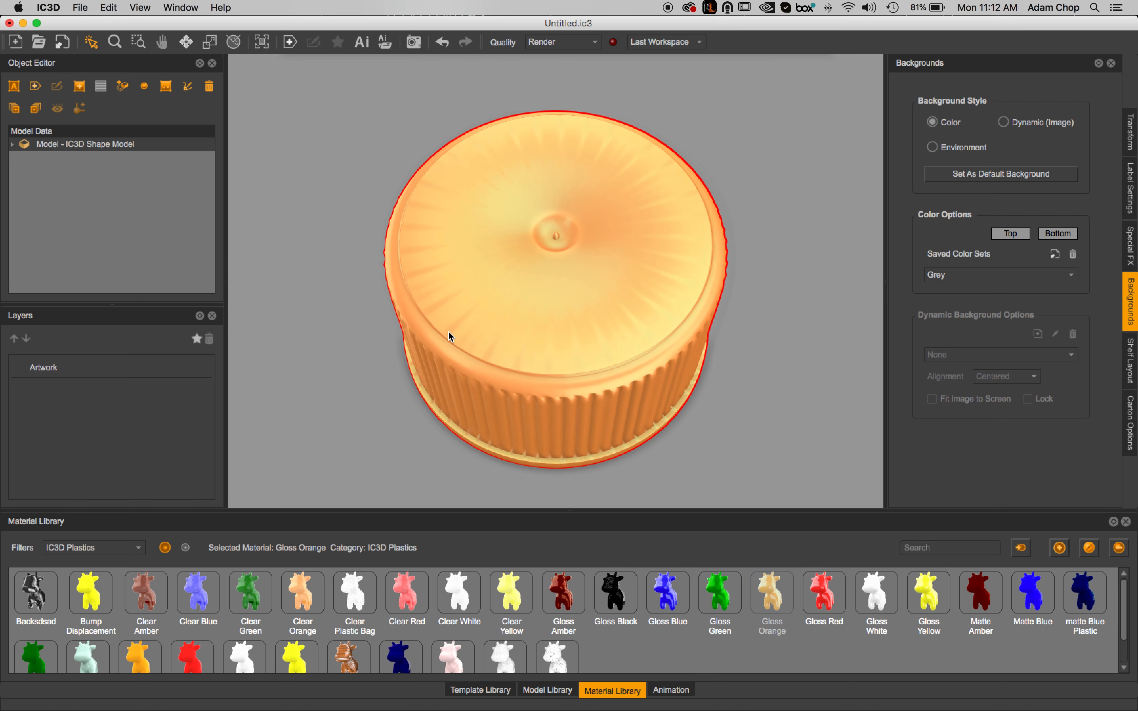
left_click(139, 4)
left_click(174, 142)
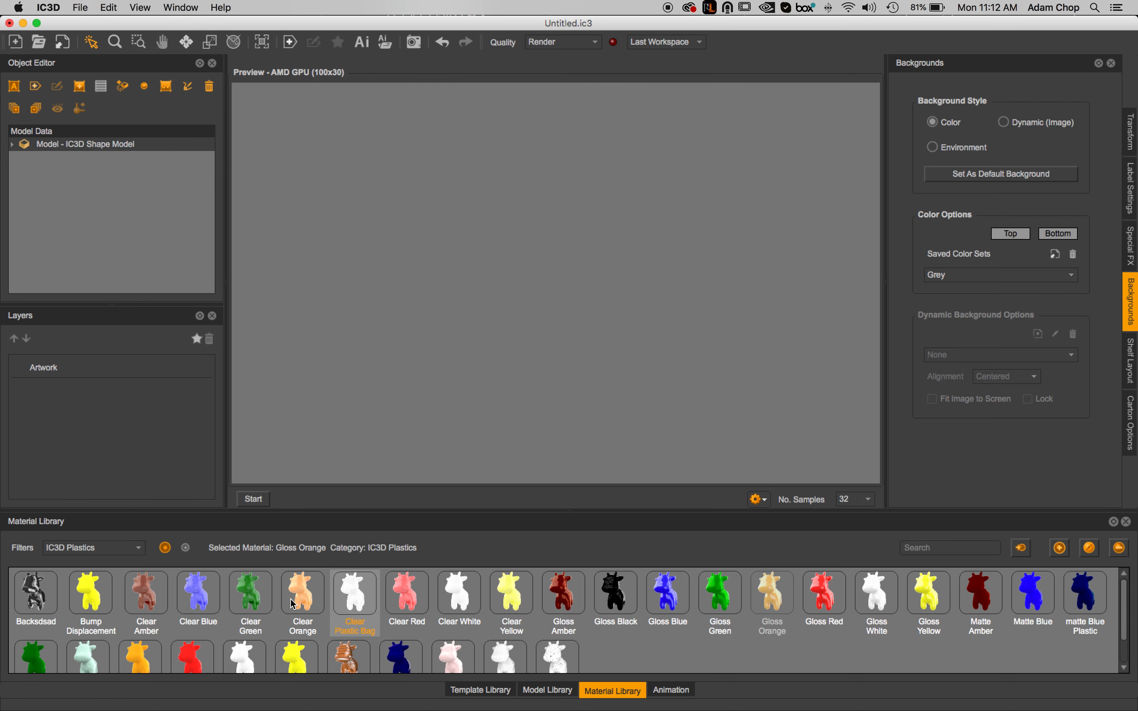
left_click(140, 7)
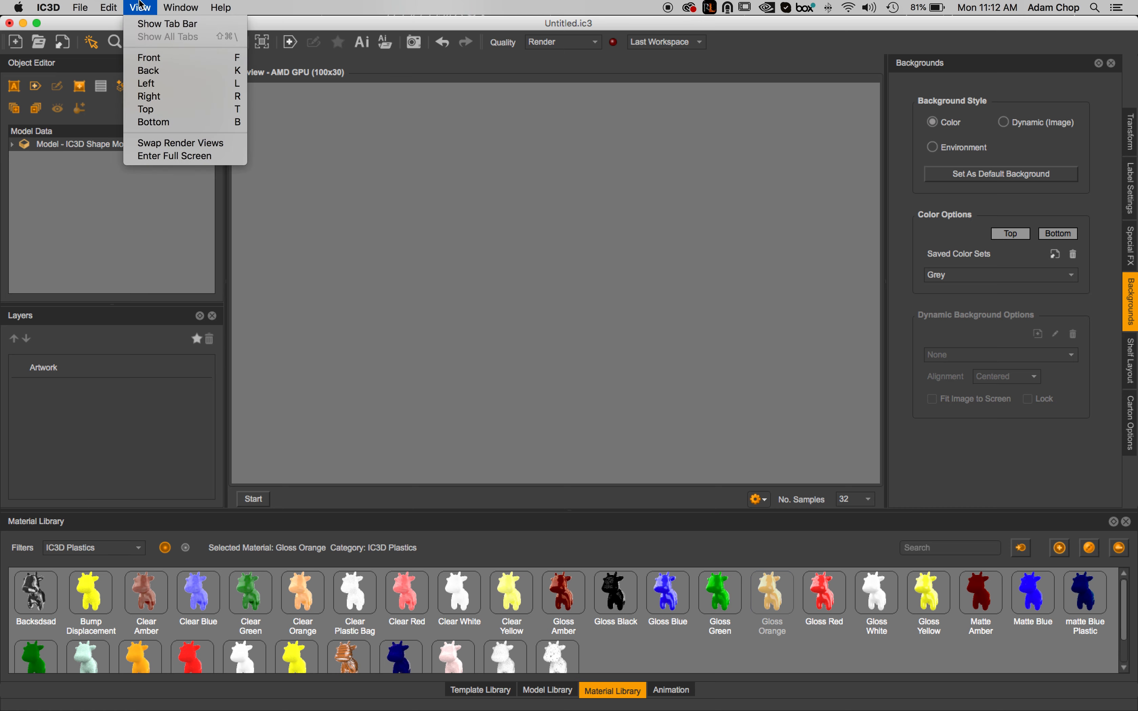
left_click(346, 291)
left_click(258, 501)
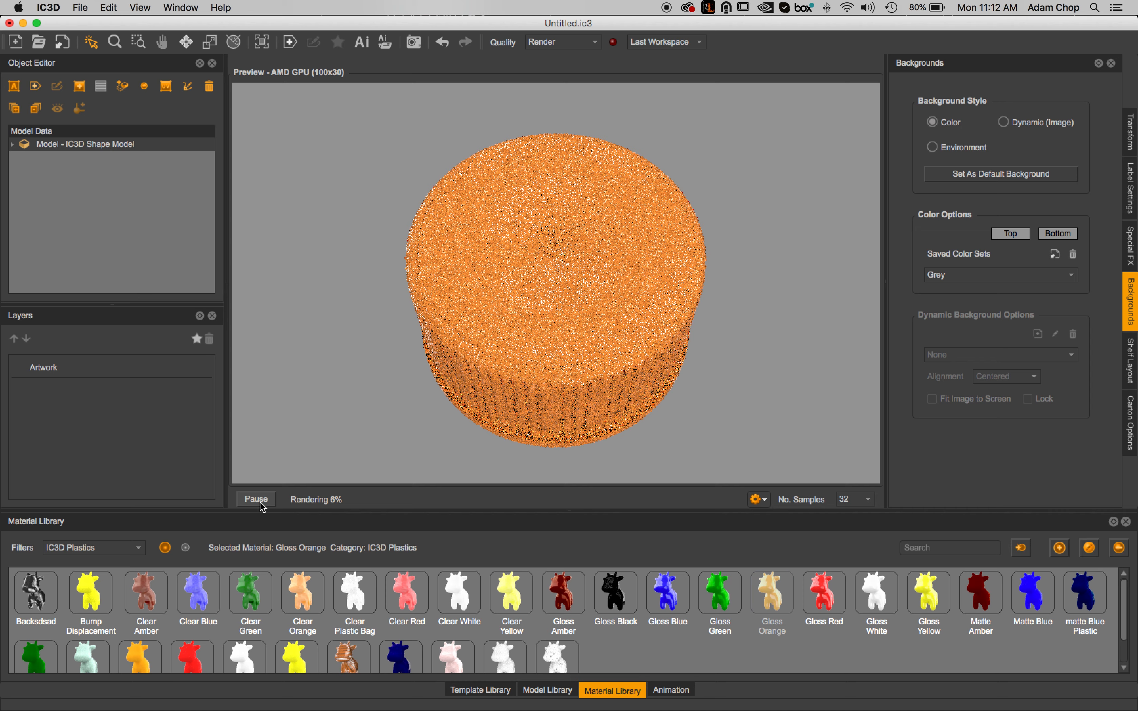
scroll(345, 367, "up", 1)
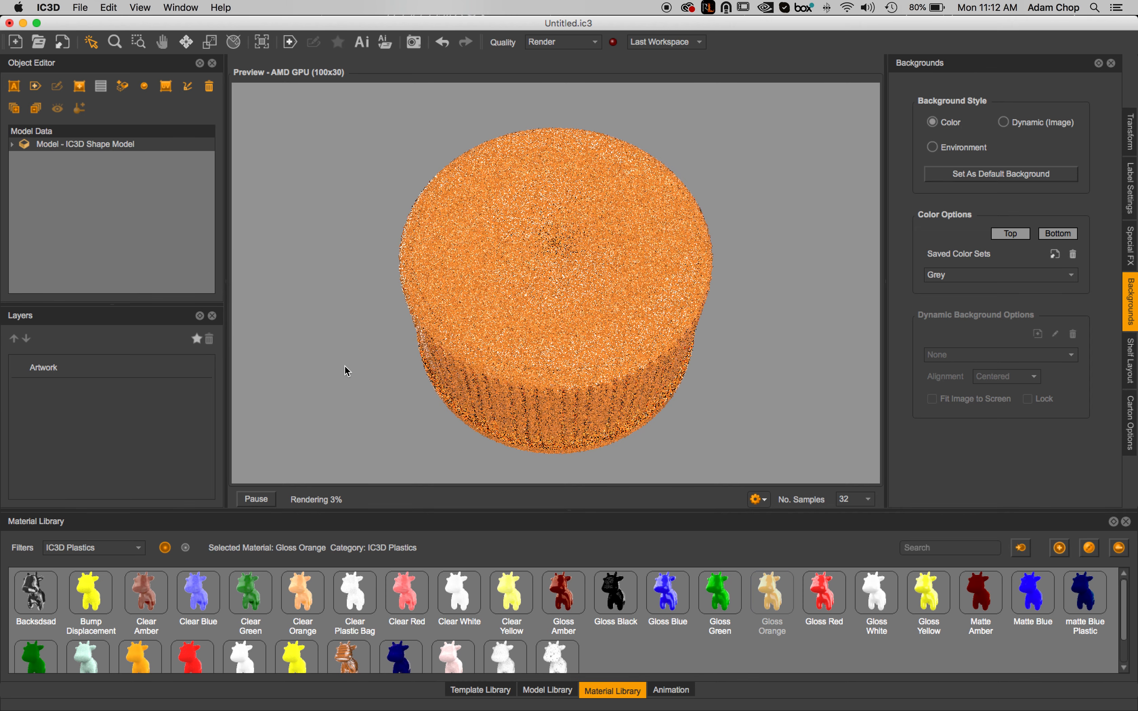
scroll(345, 367, "down", 5)
left_click_drag(344, 367, 388, 324)
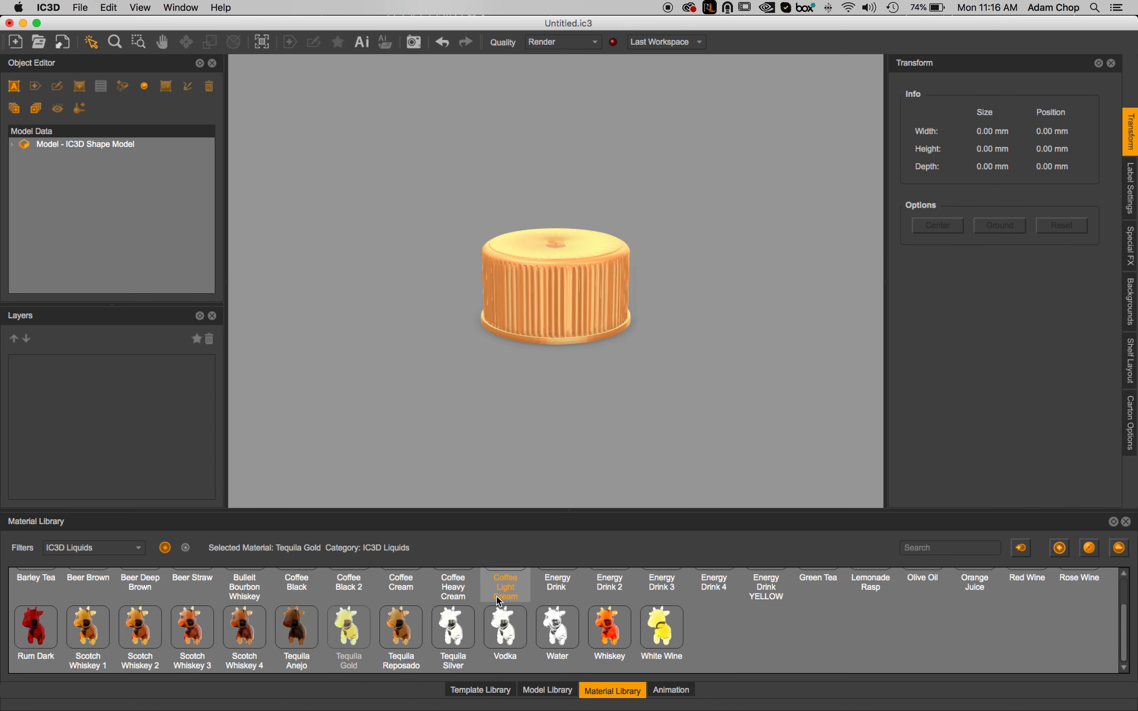
scroll(495, 596, "up", 1)
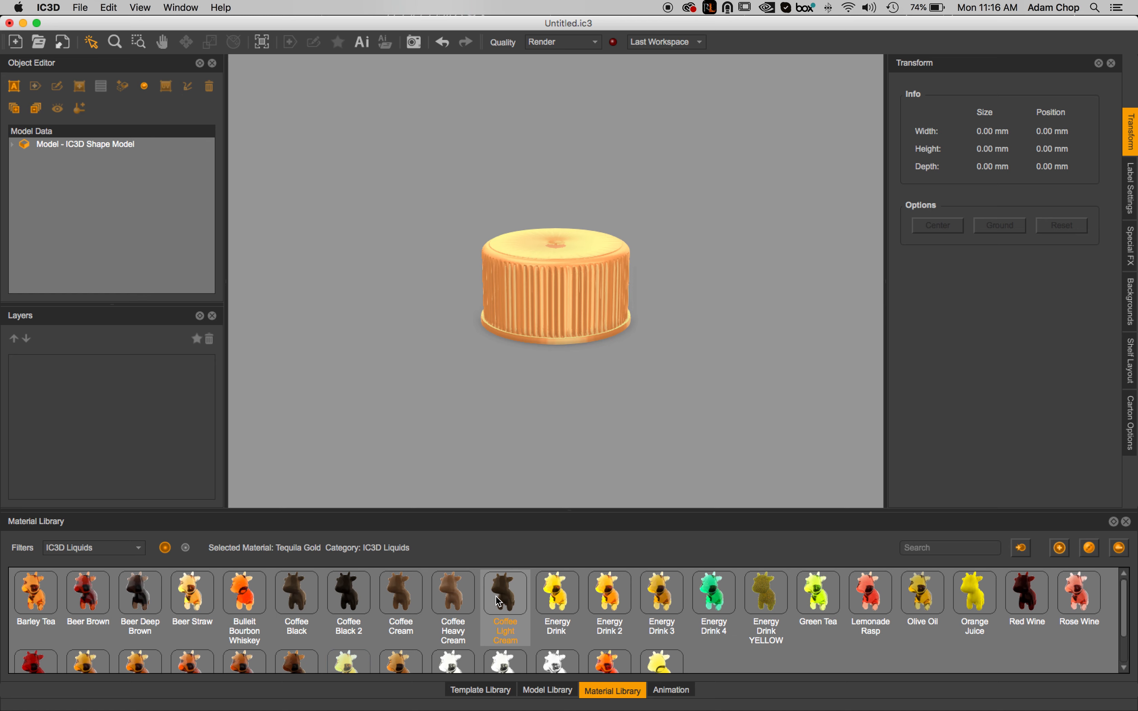
left_click(484, 691)
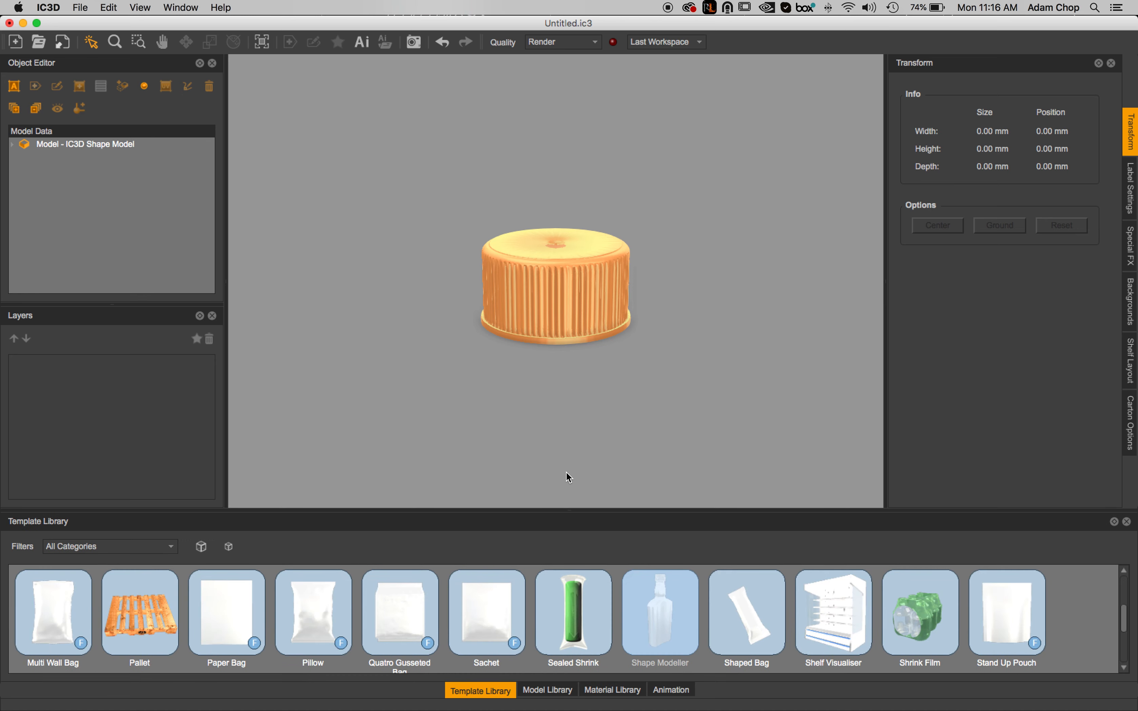
left_click(589, 306)
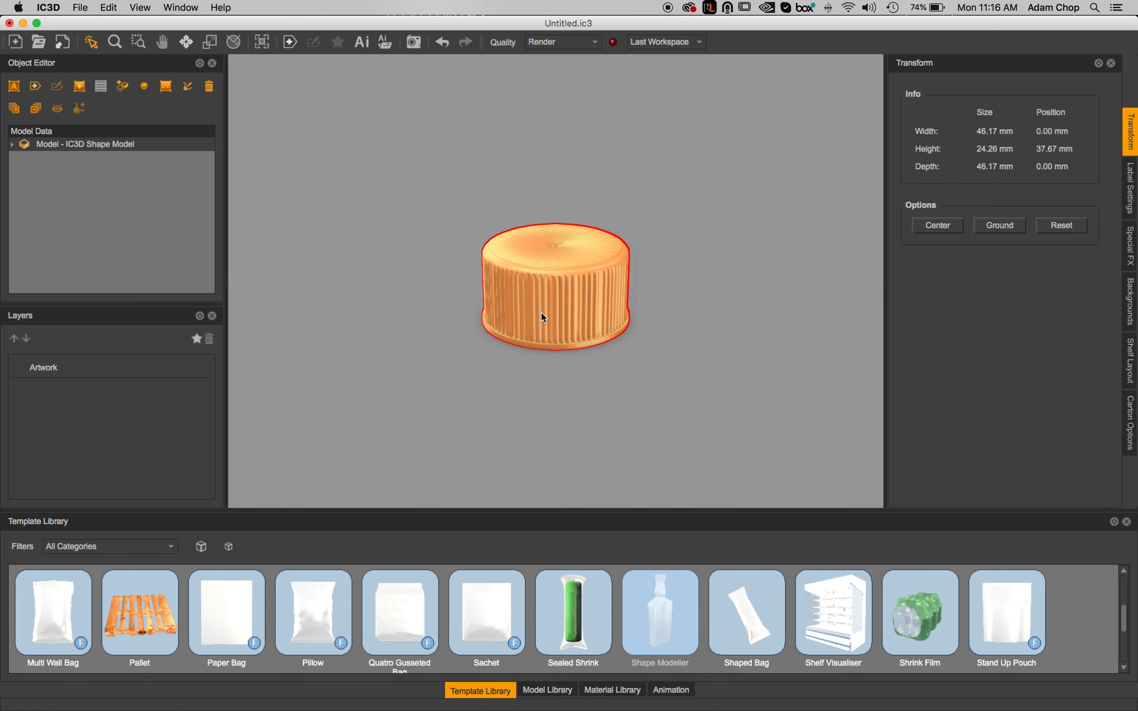
left_click(603, 382)
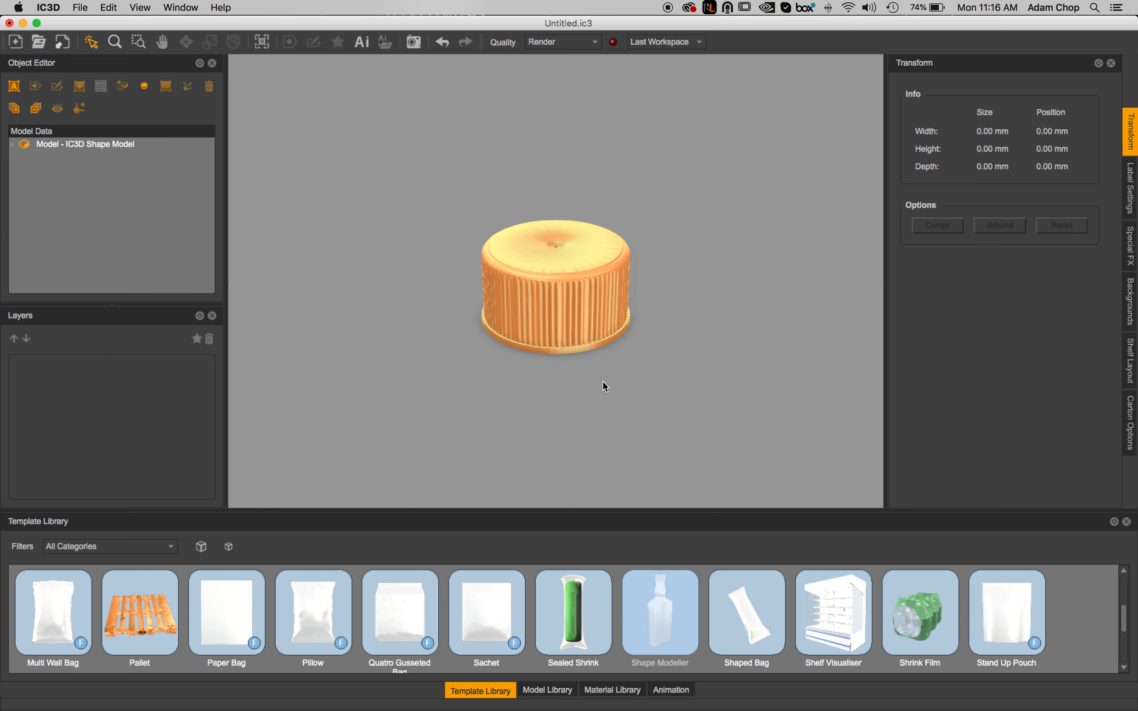
Place the Boston Round Bottle from the Jars and Containers models into the scene beneath the cap.
left_click(572, 691)
scroll(412, 655, "up", 5)
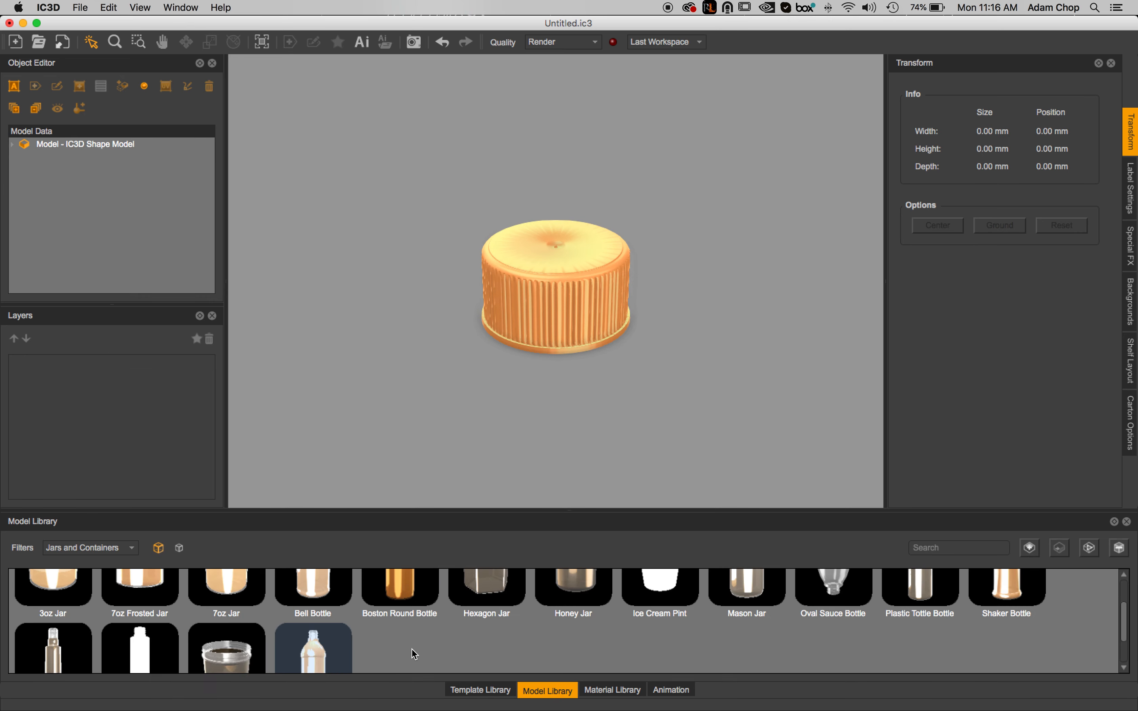
left_click(412, 648)
left_click_drag(401, 634, 516, 444)
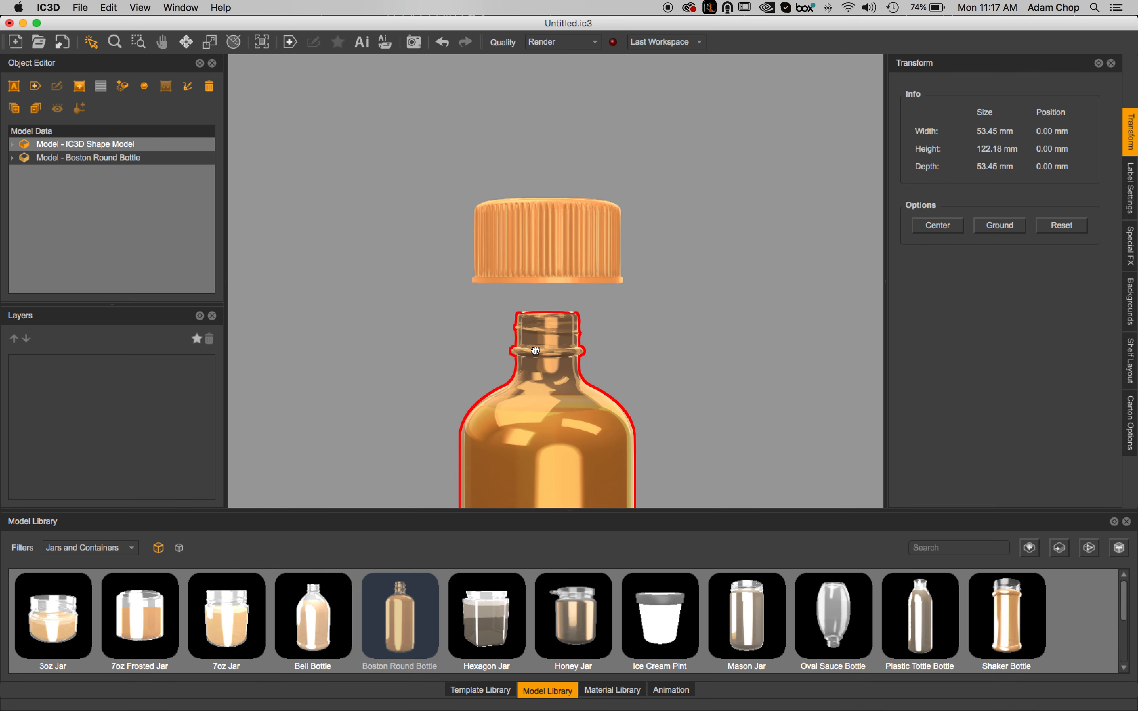
Scale the cap uniformly down to 26.78 mm wide using Scale All Together.
left_click(521, 110)
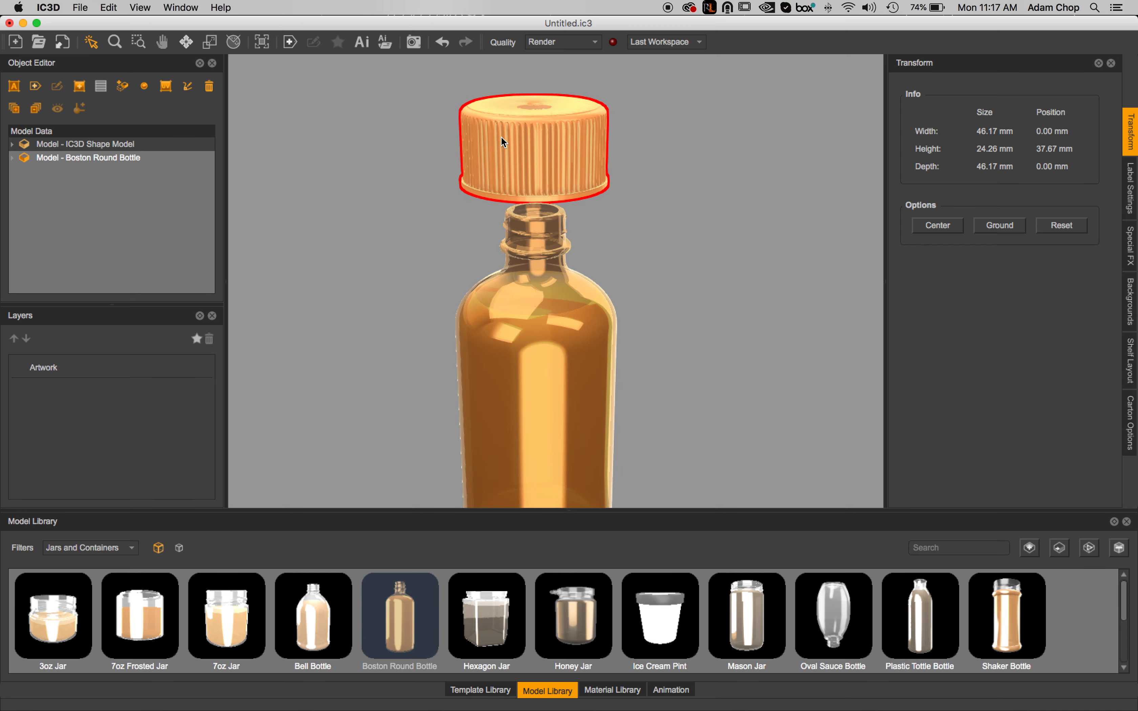
left_click(210, 43)
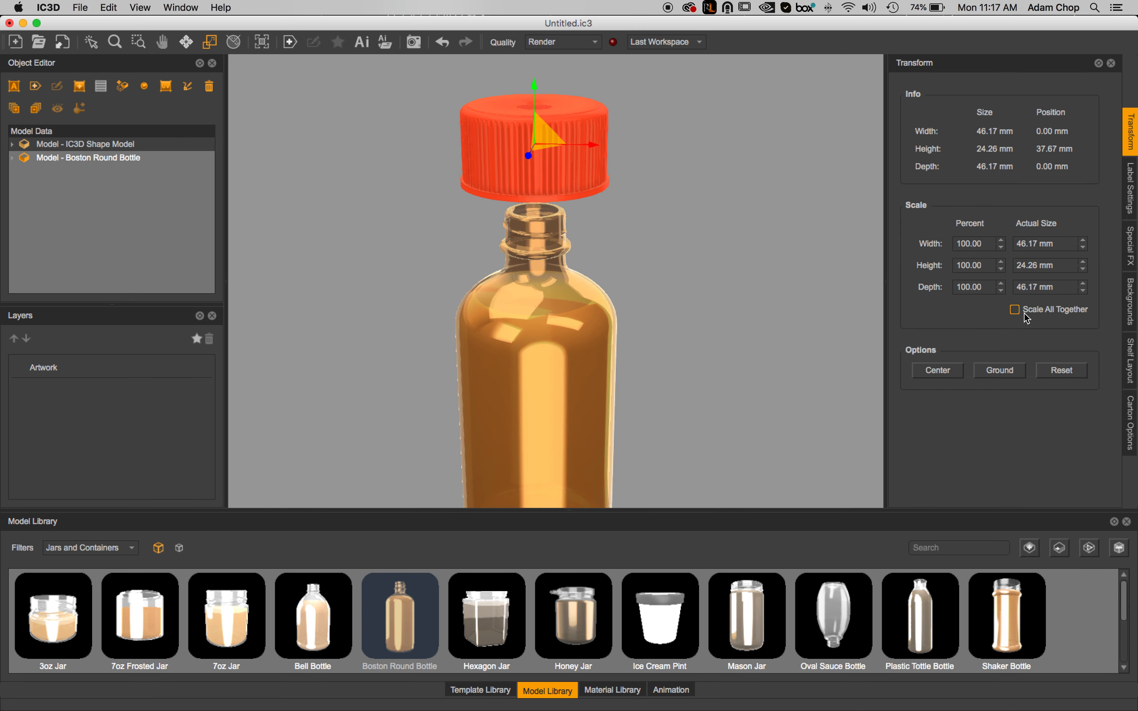
left_click(1015, 309)
left_click(1001, 269)
left_click(1001, 269)
left_click(1001, 269)
left_click(1002, 269)
left_click(1001, 269)
scroll(984, 264, "down", 20)
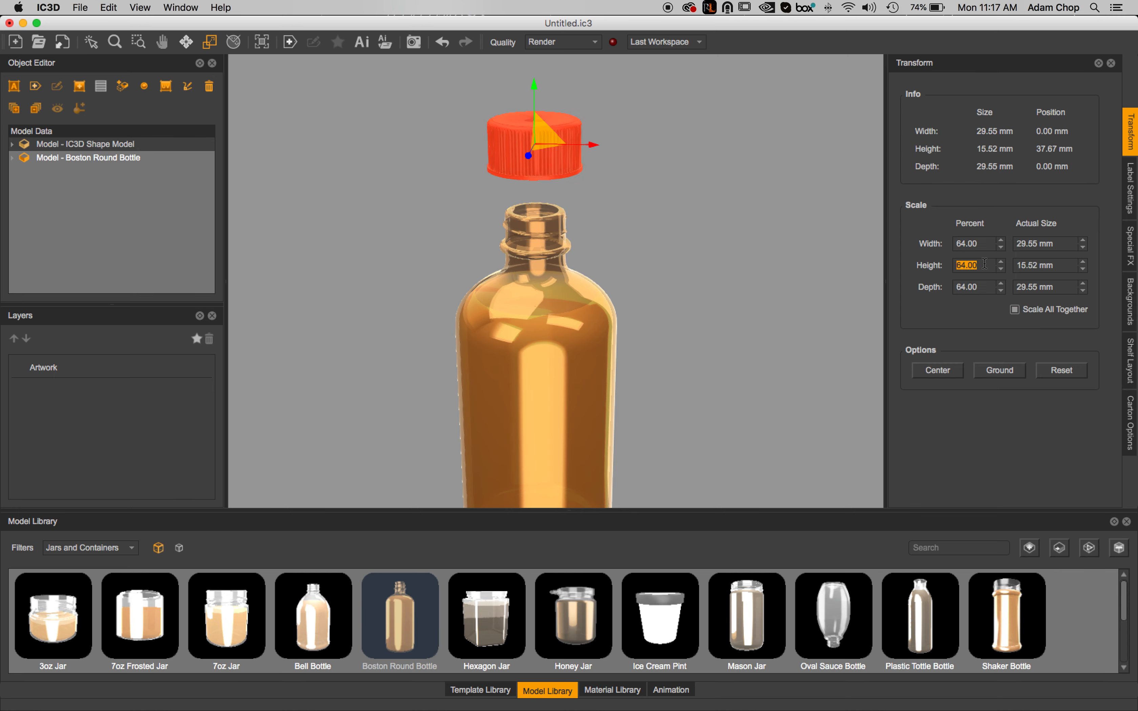
Move the cap down onto the bottle neck, to a Y position of 12.64 mm, and reselect it.
left_click(187, 43)
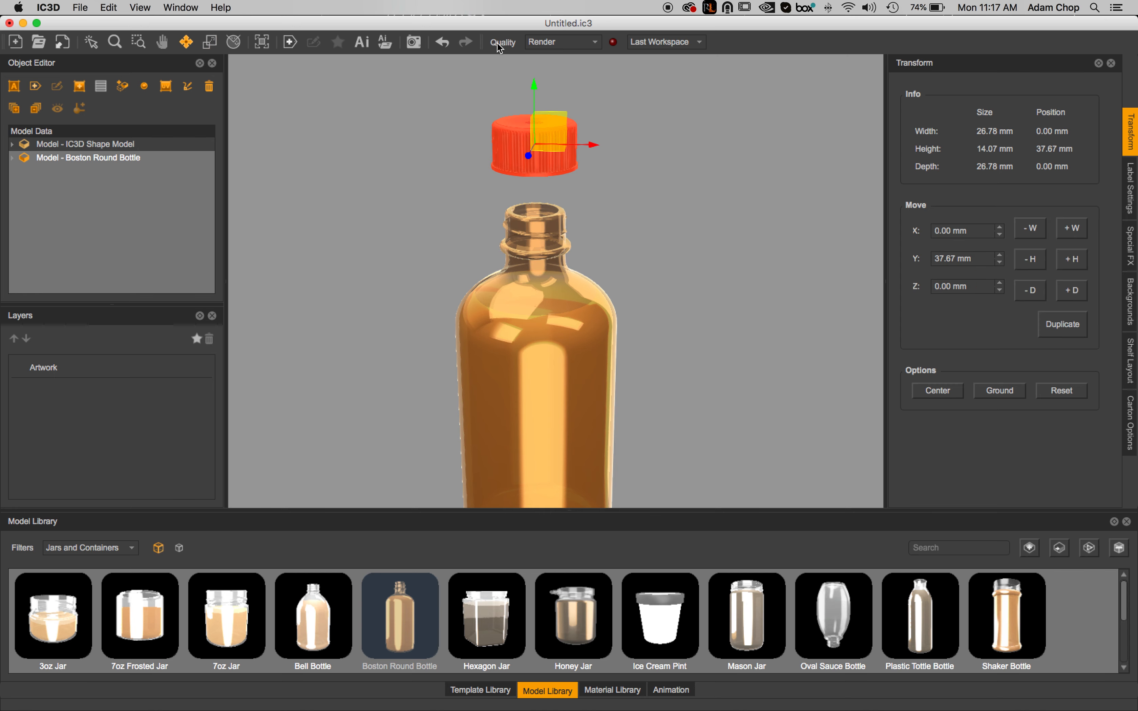
left_click_drag(534, 84, 537, 162)
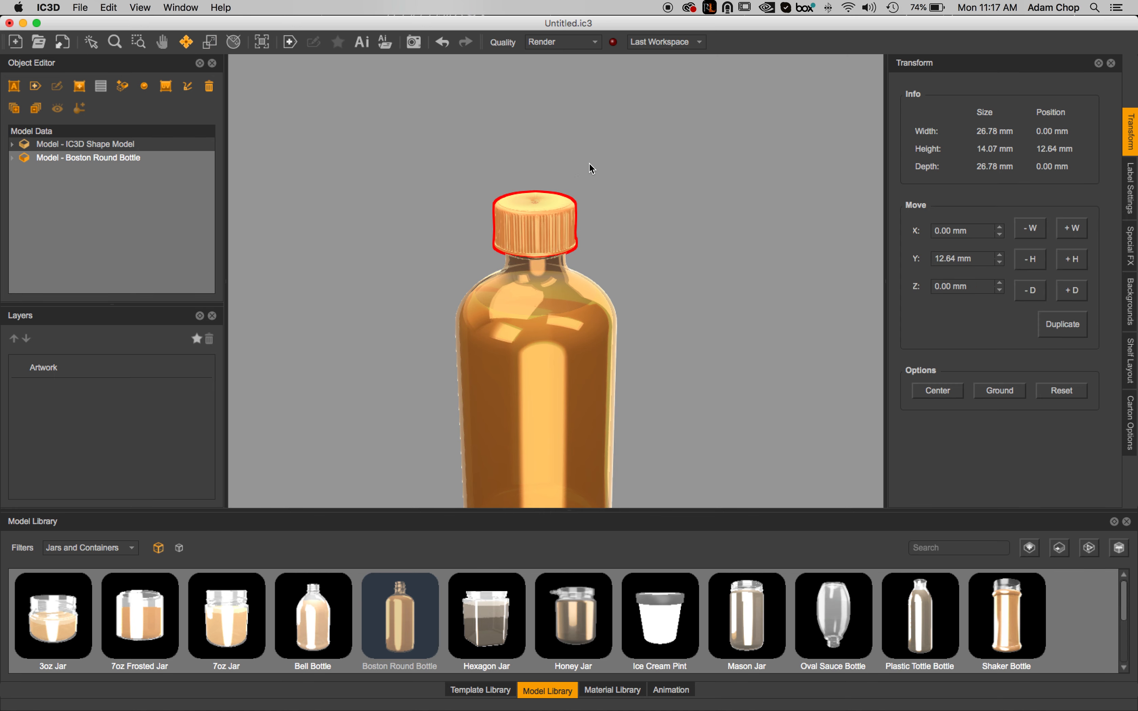
left_click(589, 163)
left_click(539, 218)
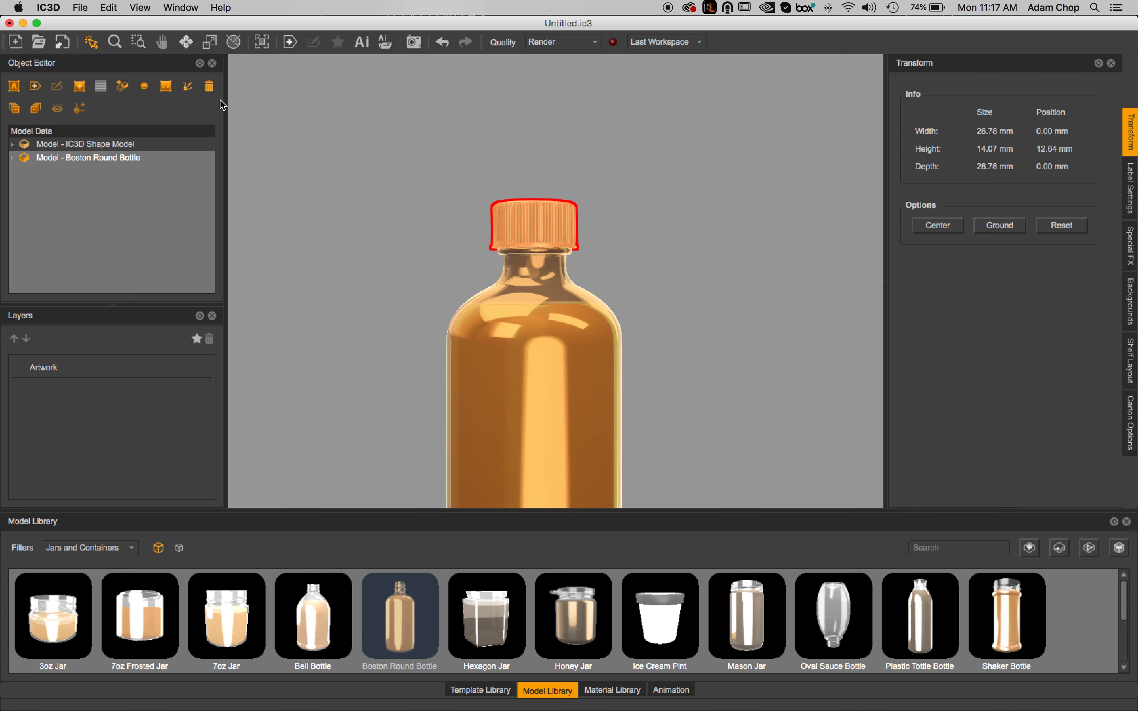
Scale the cap uniformly down to 49 percent, 22.62 mm wide, keeping Scale All Together on.
left_click(213, 48)
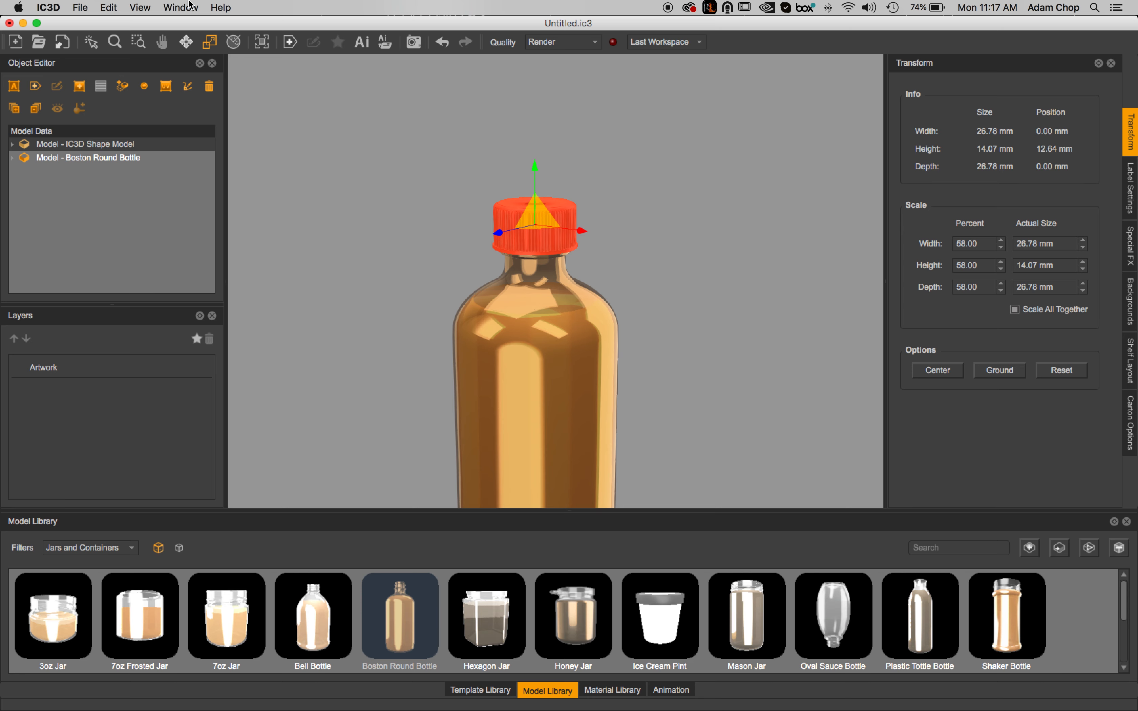
left_click(228, 38)
left_click(216, 38)
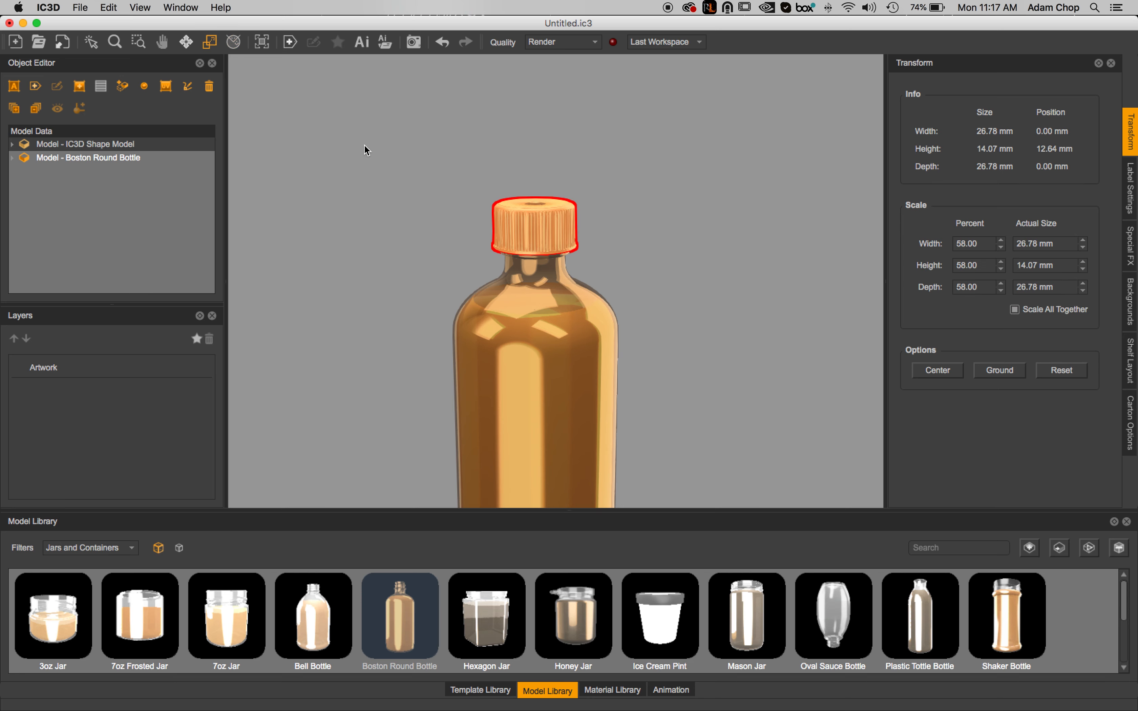
scroll(364, 145, "up", 5)
scroll(366, 148, "up", 3)
scroll(365, 147, "down", 5)
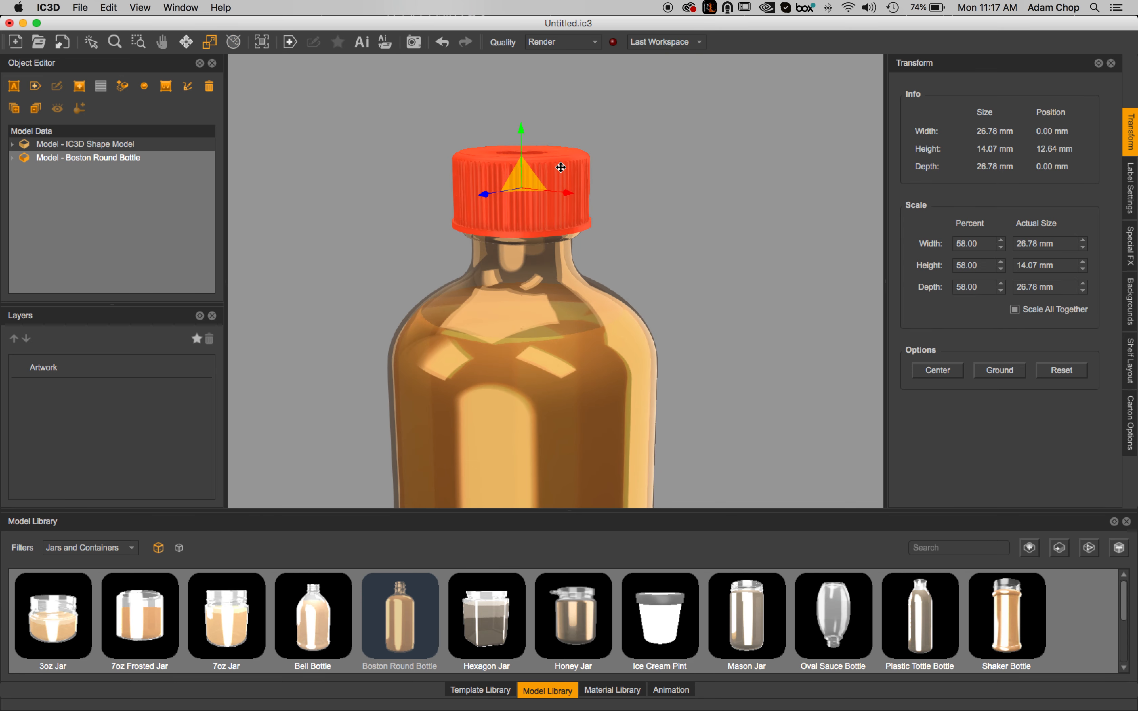
left_click(1001, 269)
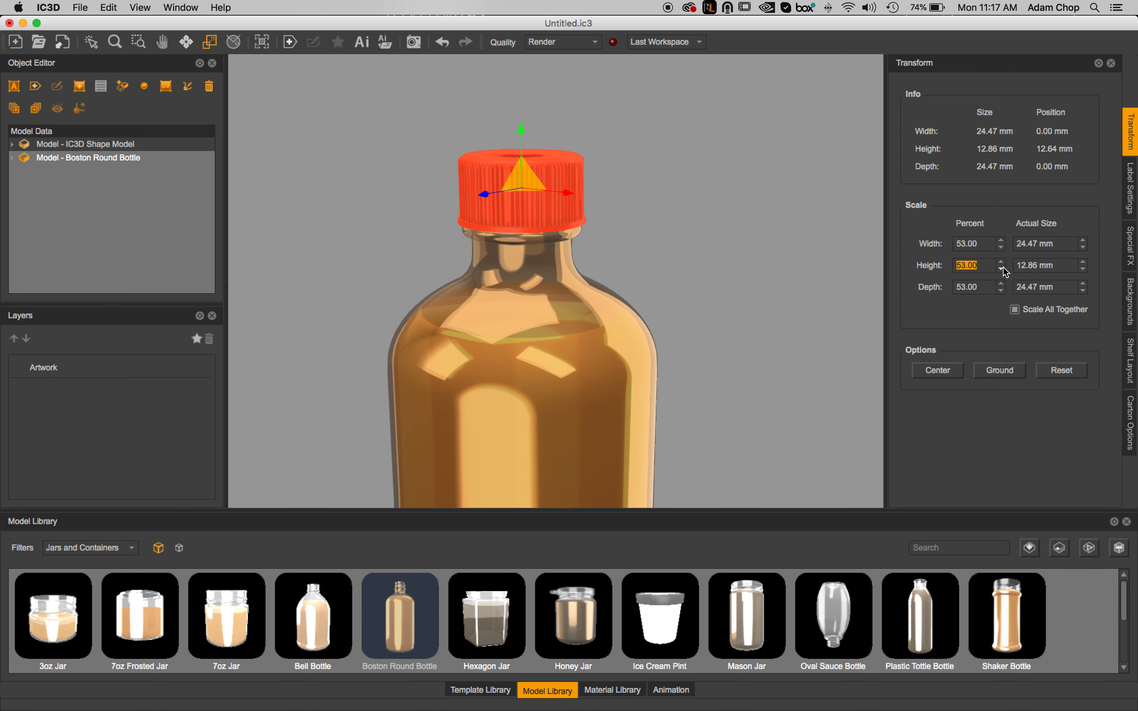
left_click(787, 289)
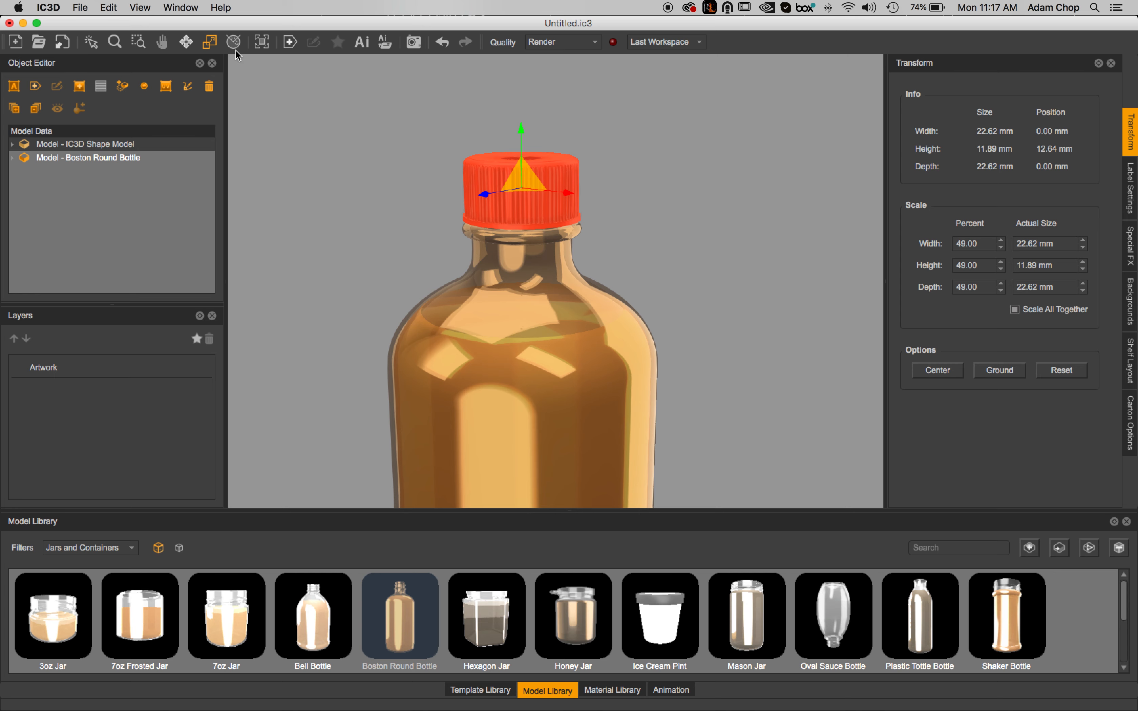
left_click(187, 44)
left_click(92, 43)
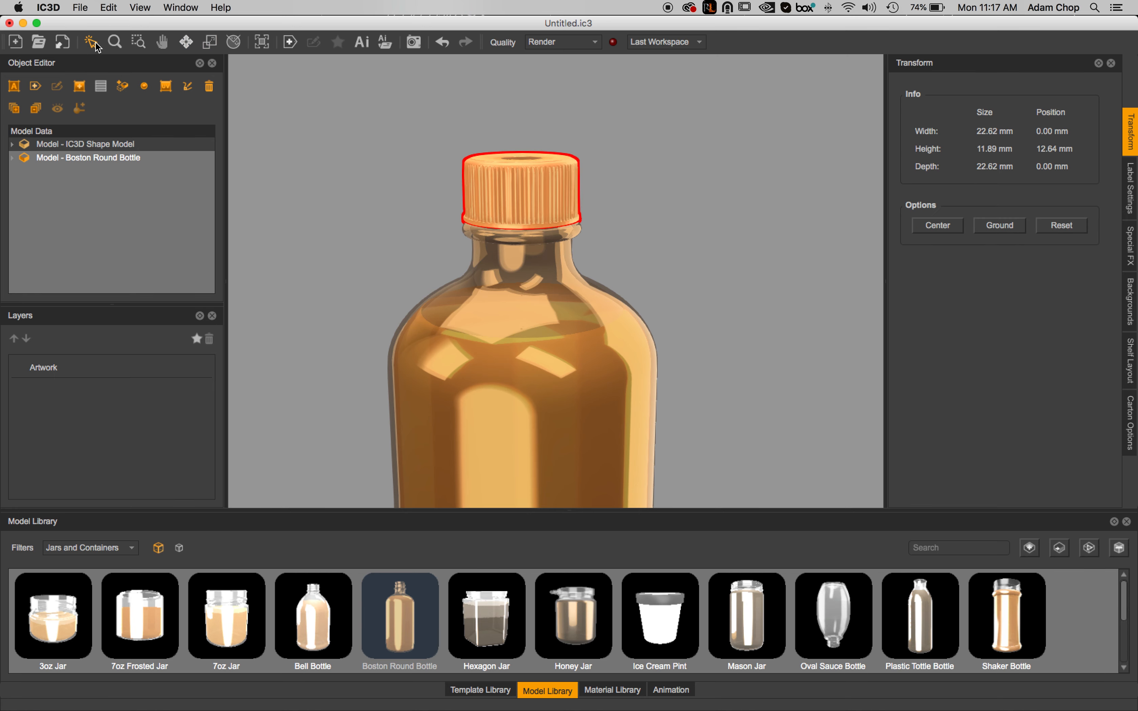
Inspect the cap's fit on the bottle neck from different distances and angles, and check the cap's scale values and the bottle's size.
left_click(341, 193)
left_click_drag(384, 236, 402, 356)
scroll(418, 339, "down", 8)
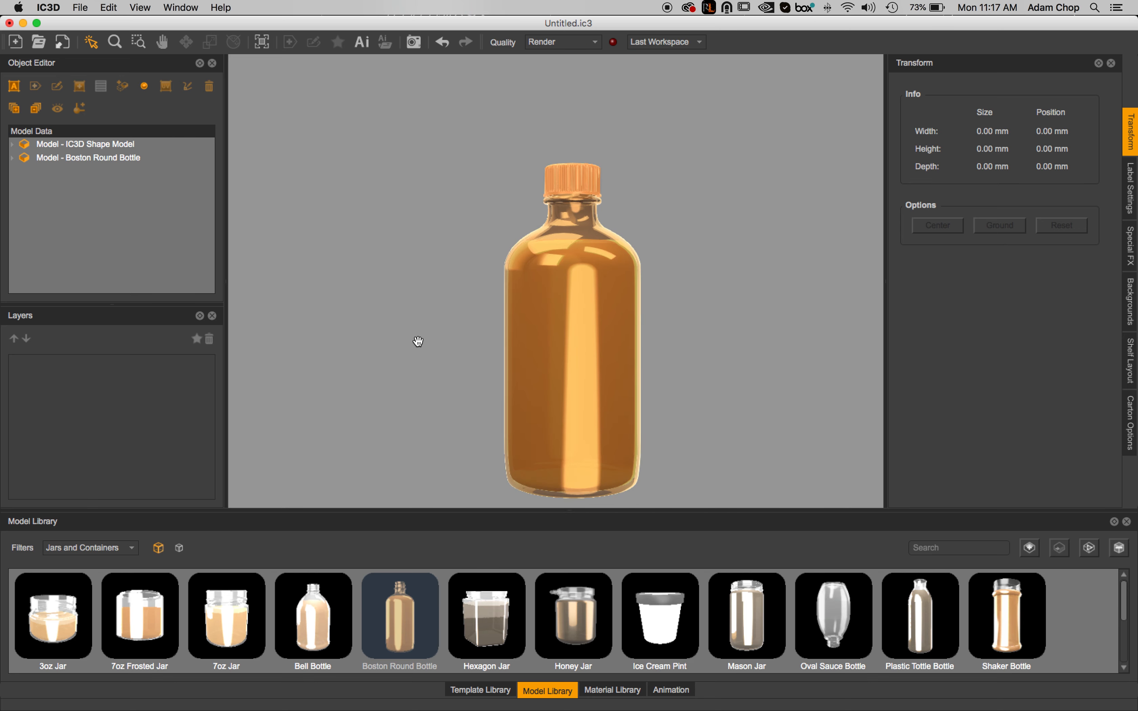
middle_click_drag(418, 340, 406, 315)
scroll(405, 330, "up", 2)
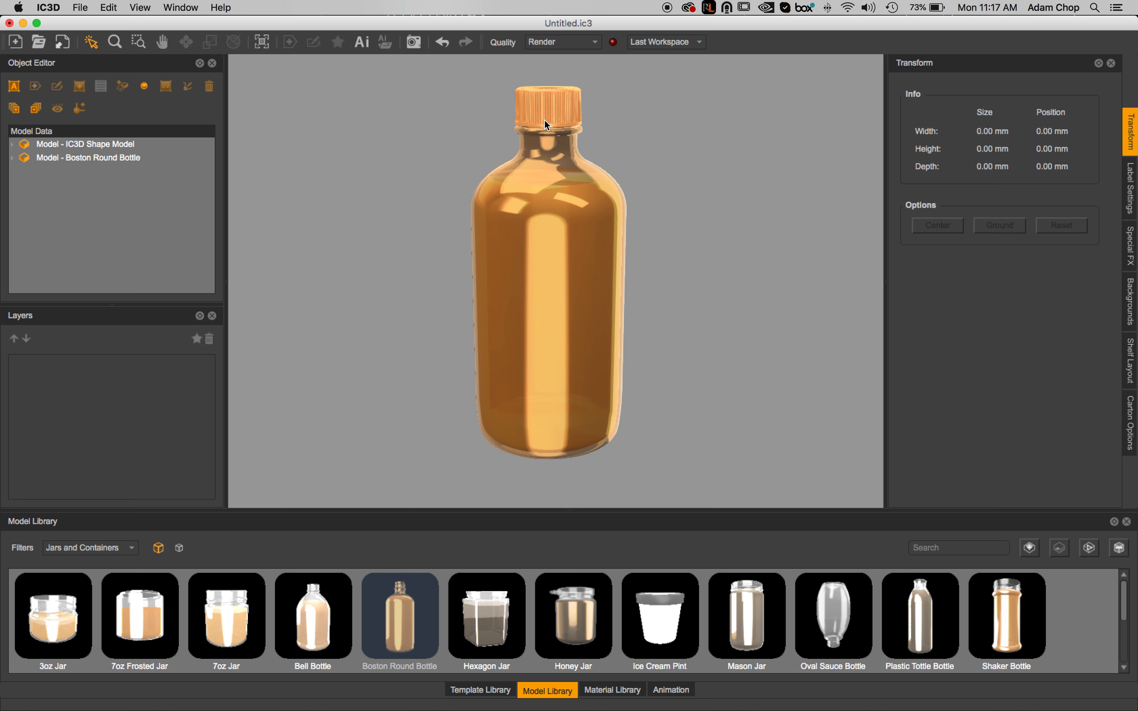
left_click(553, 106)
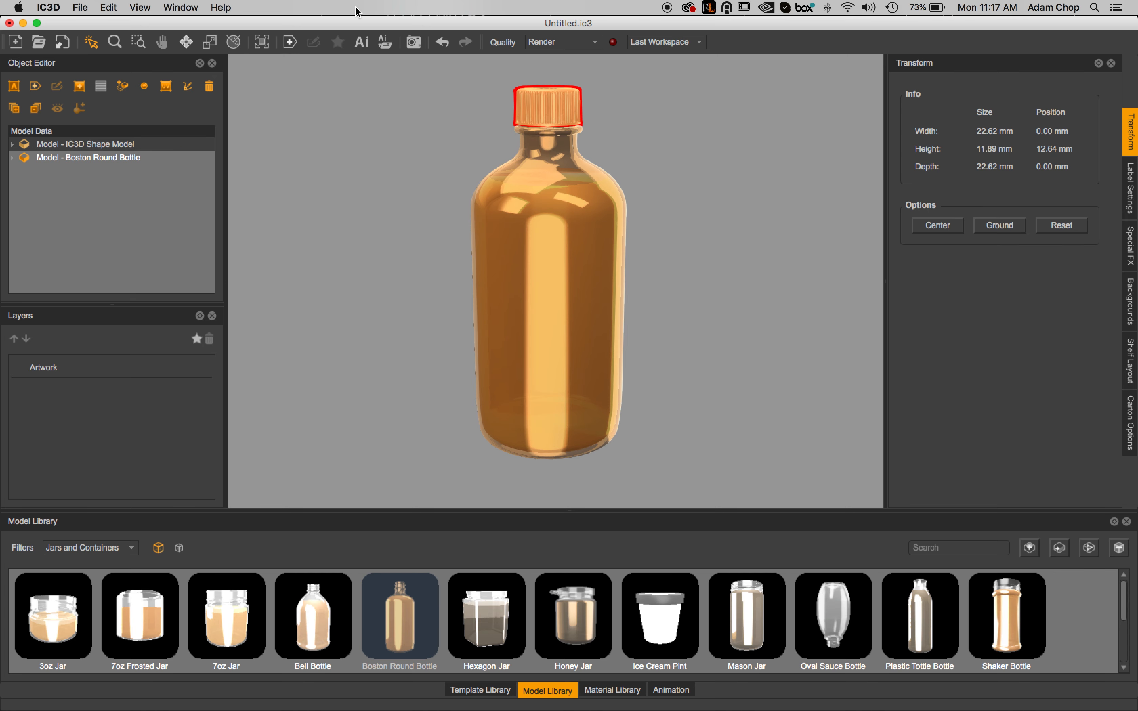
left_click(209, 42)
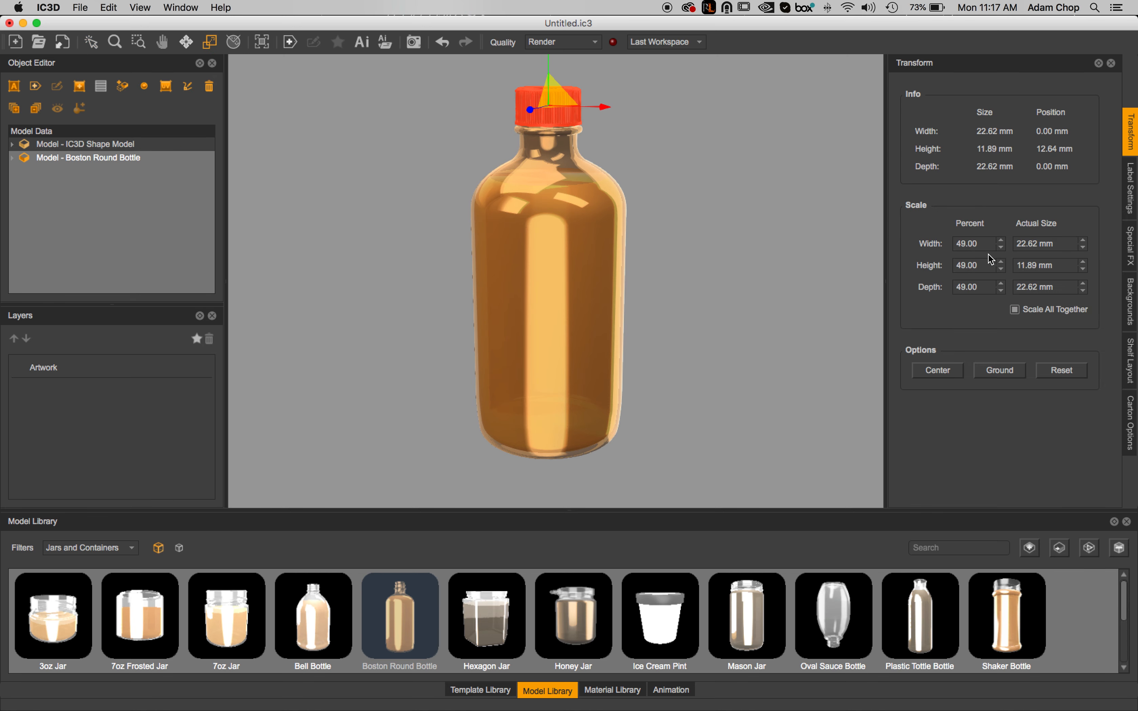
double_click(959, 265)
left_click(91, 42)
left_click(444, 139)
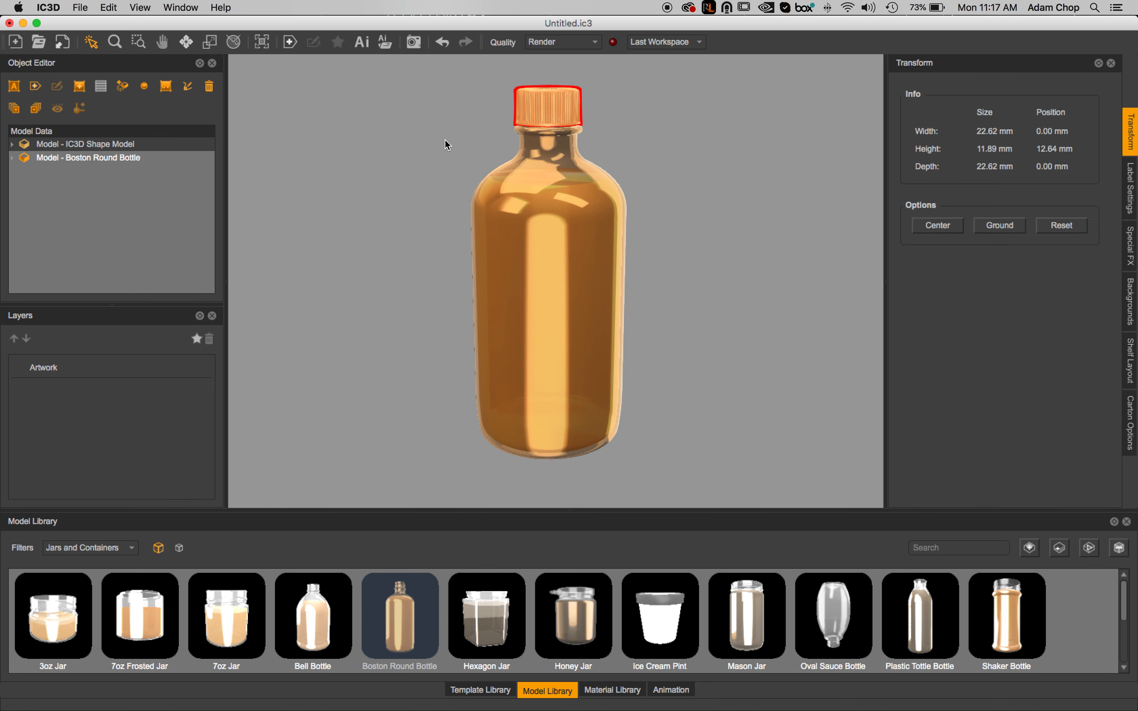
left_click(597, 182)
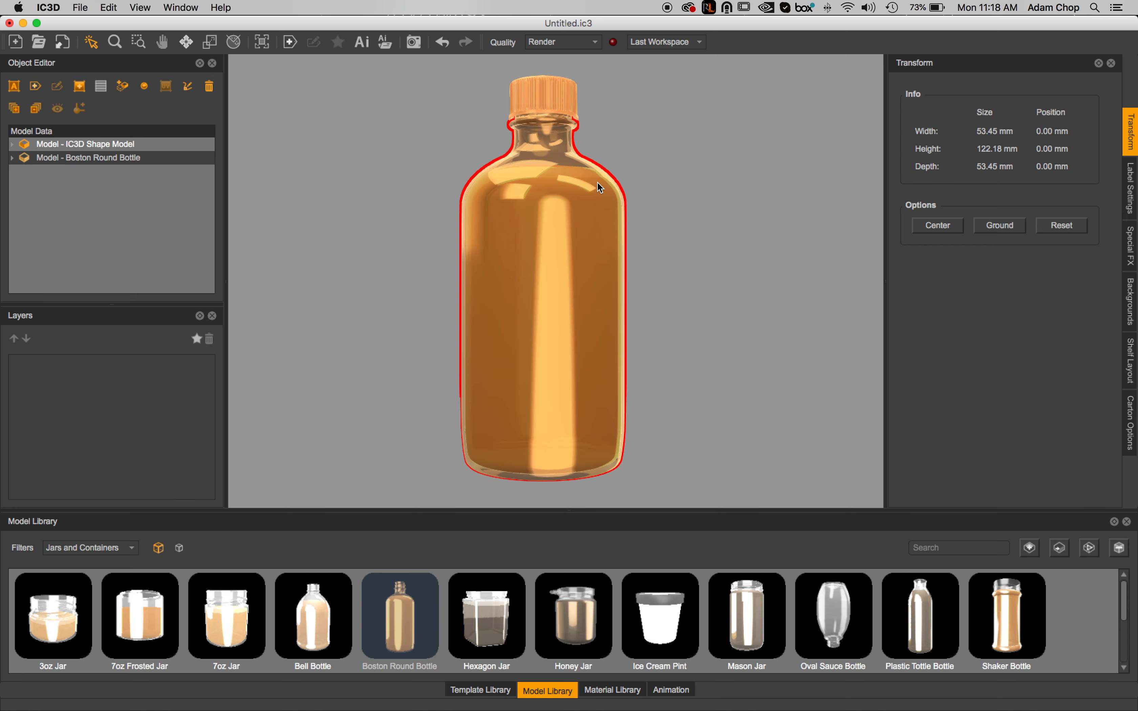
left_click(668, 183)
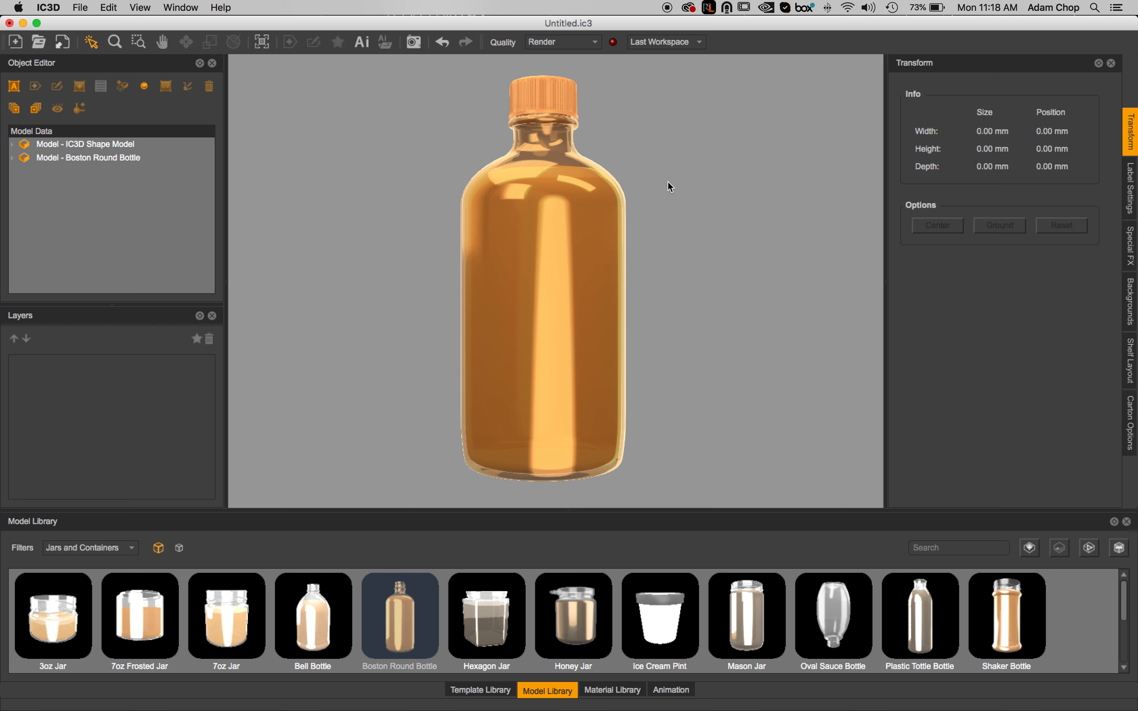
scroll(661, 186, "down", 3)
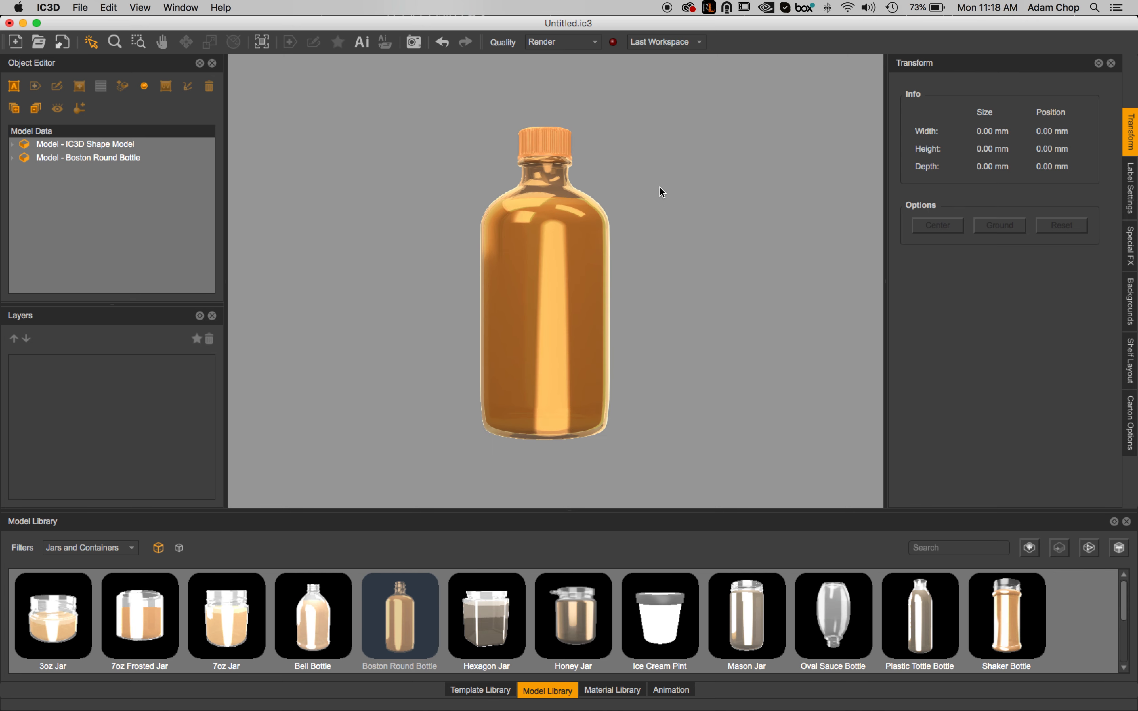
Turn on the shadow effect so the bottle casts a shadow on the ground.
left_click(1130, 247)
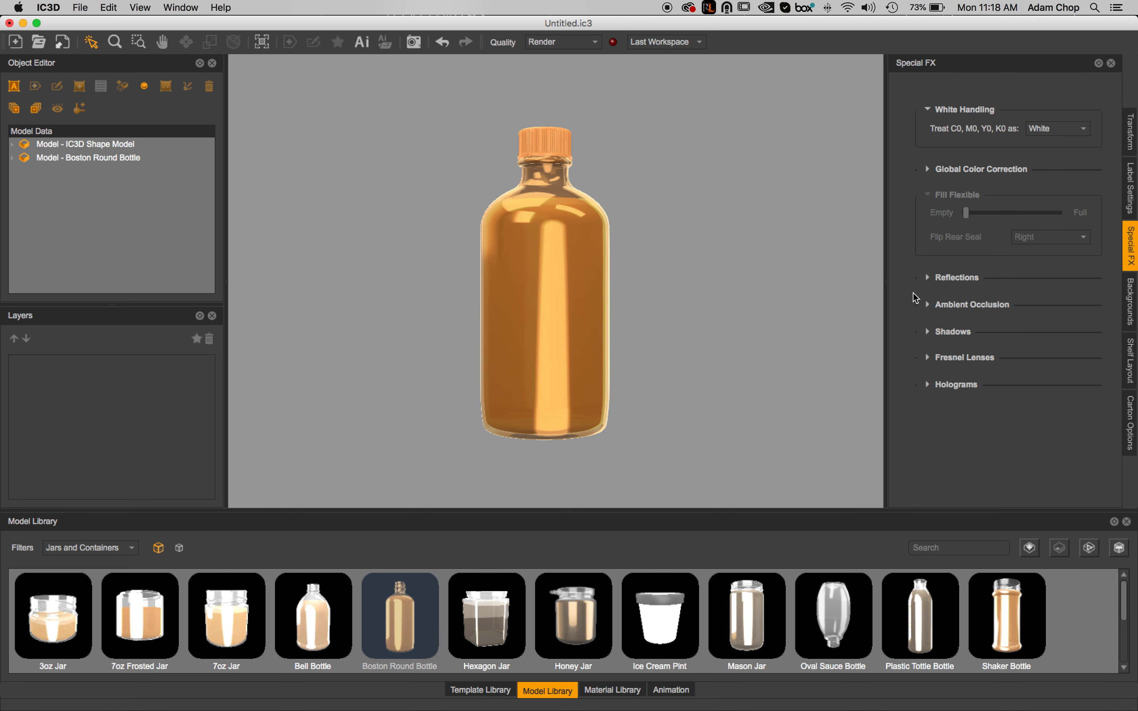
left_click(927, 332)
left_click(937, 352)
left_click(931, 335)
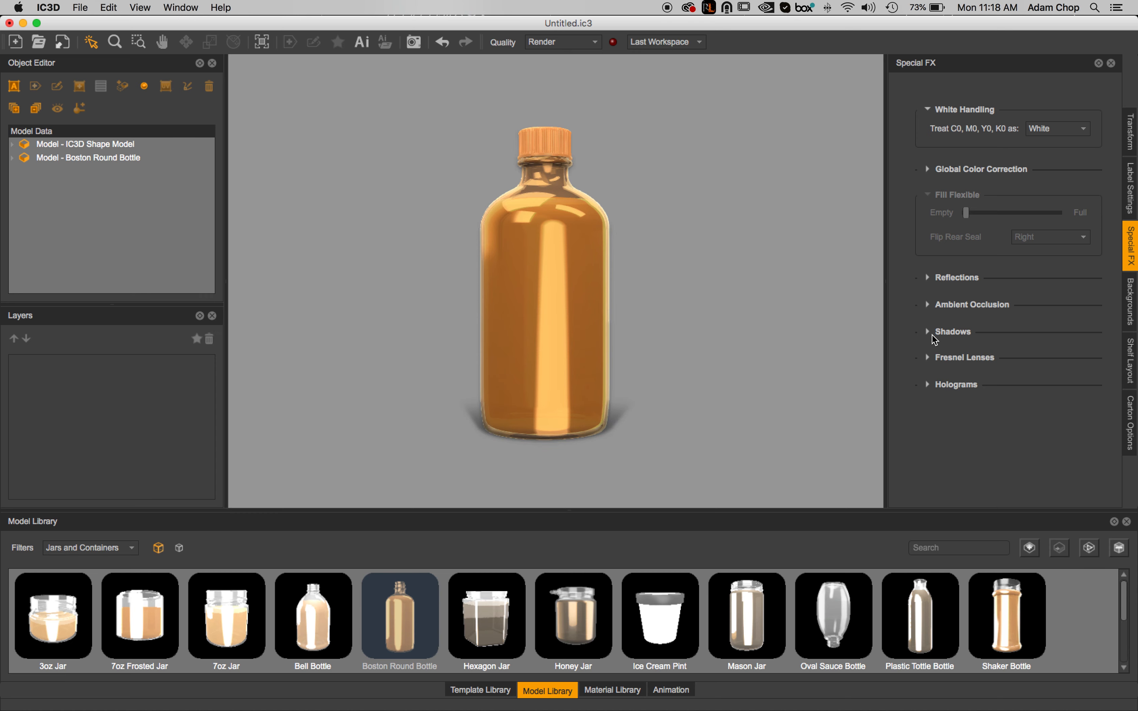
Change the scene's background colour to the saved White colour set.
left_click(1130, 301)
left_click(943, 275)
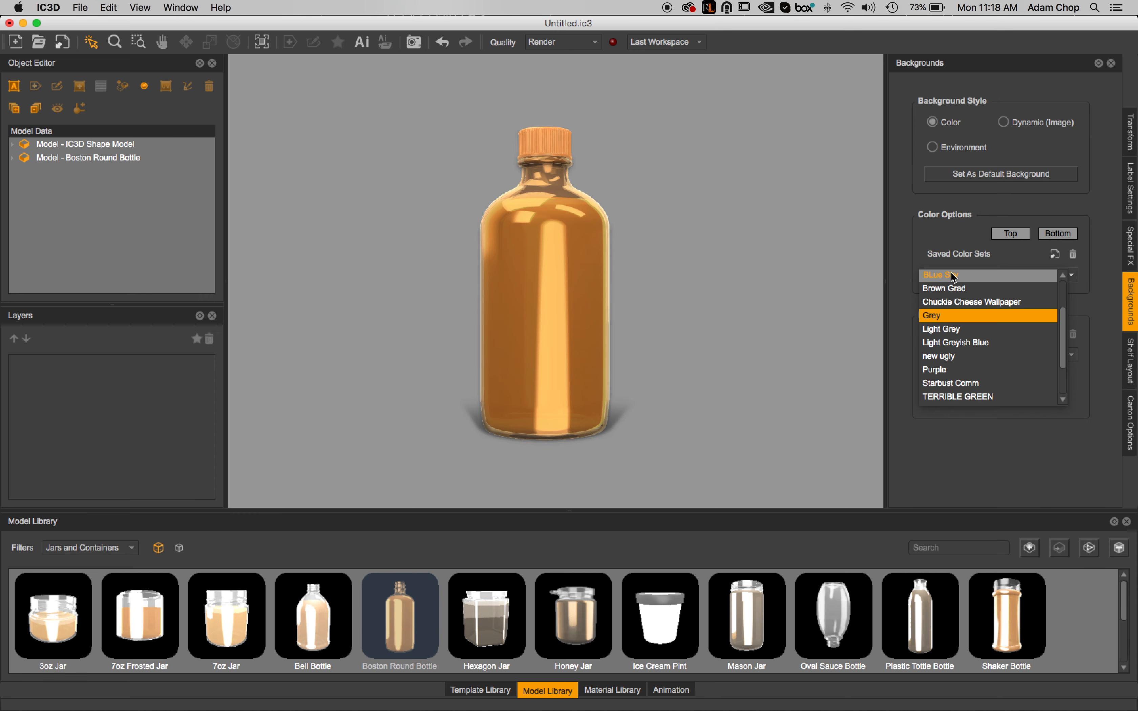
scroll(953, 353, "down", 2)
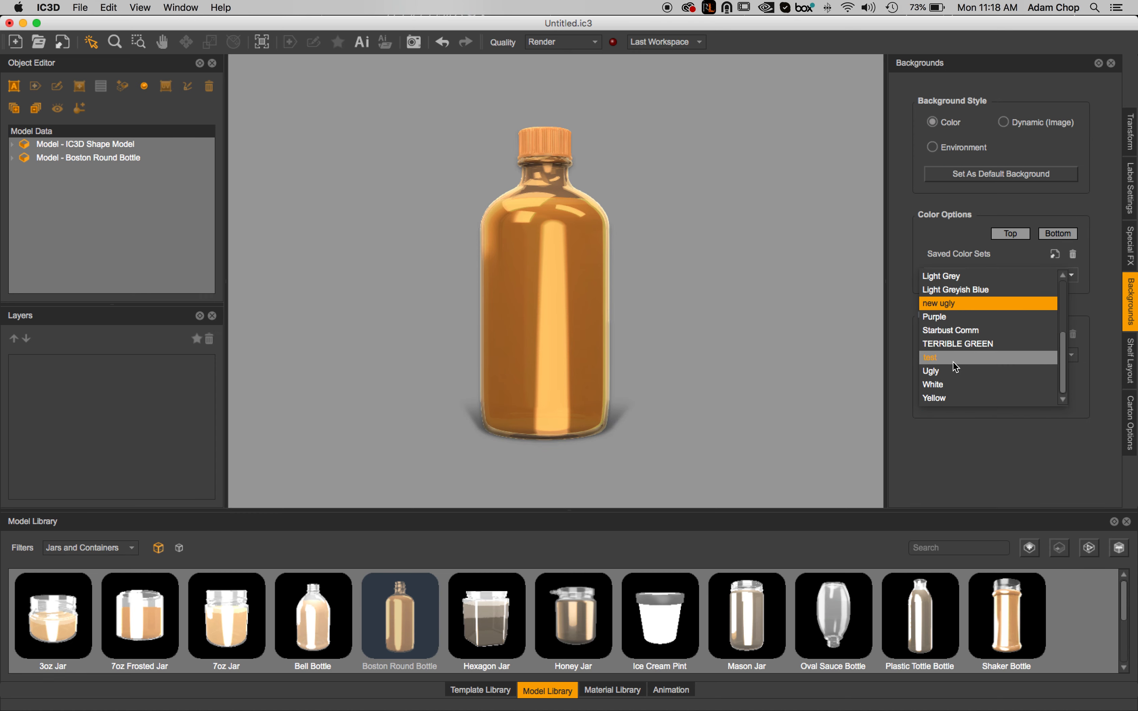
left_click(949, 384)
left_click(600, 224)
left_click(178, 234)
Swap the render views, run a ray-traced preview of the capped bottle with 32 samples, and pause it.
left_click(140, 7)
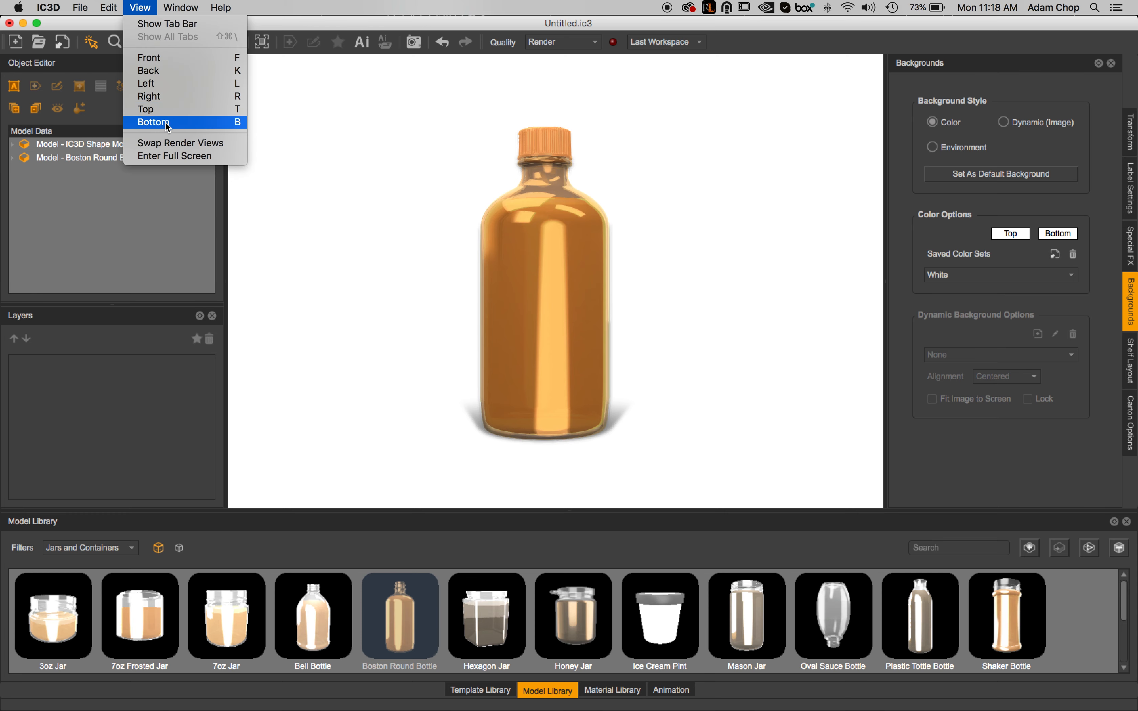
left_click(163, 142)
left_click(255, 501)
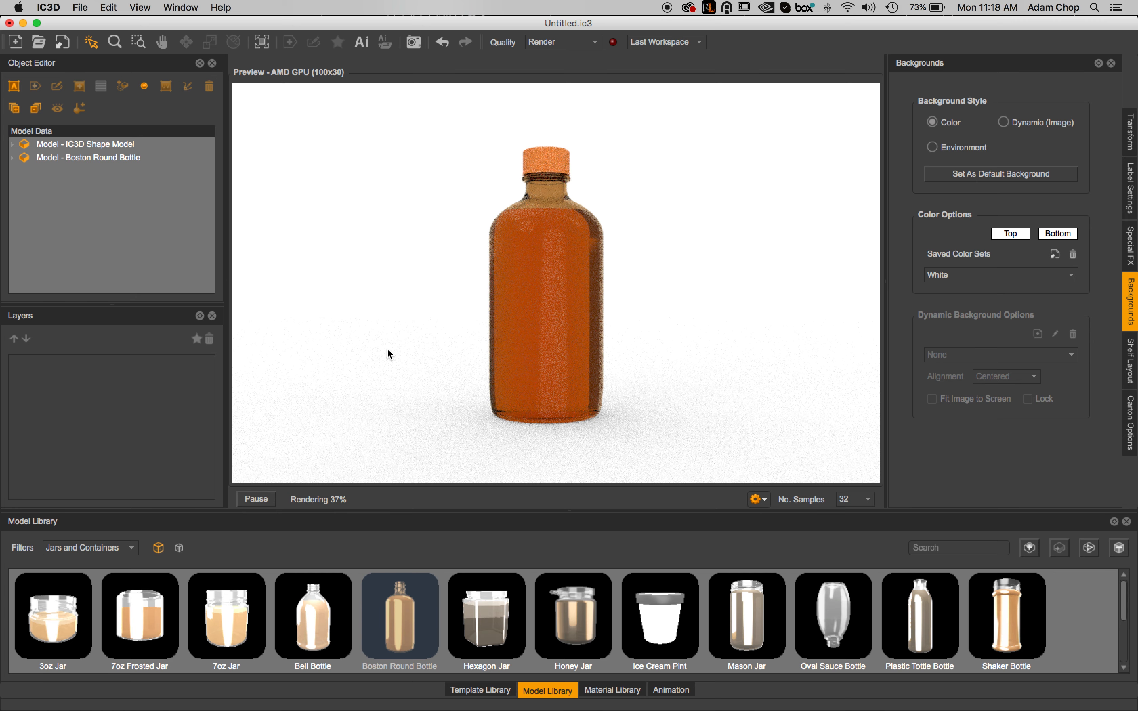
left_click_drag(406, 359, 406, 369)
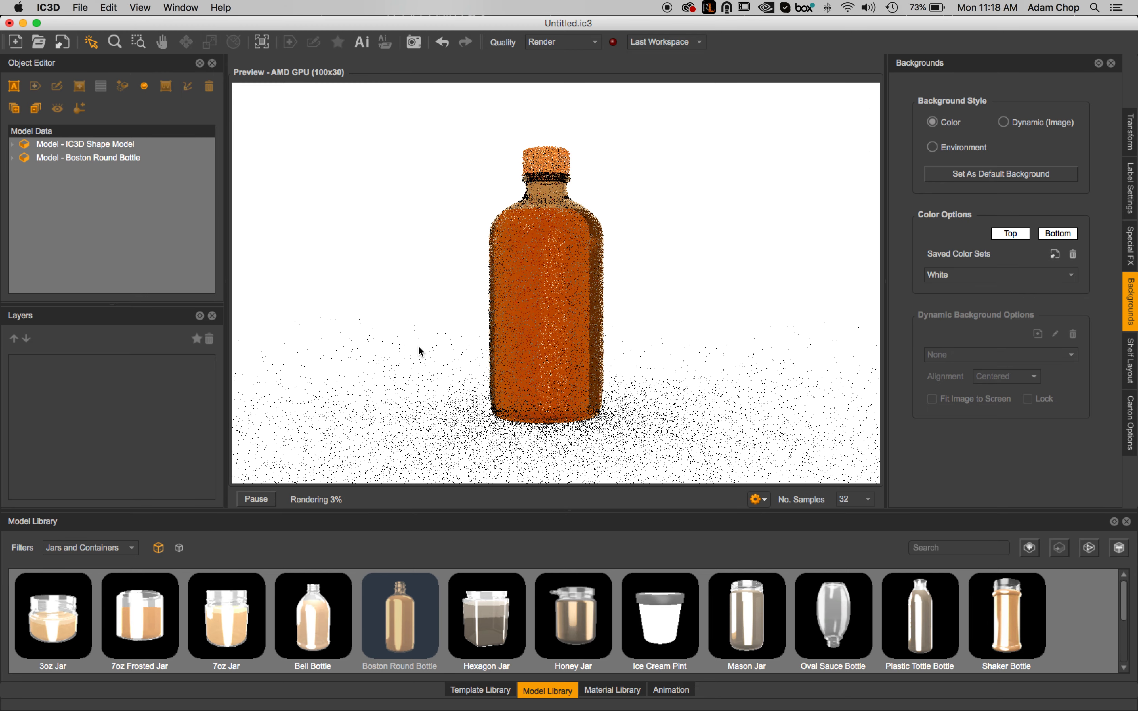
left_click(256, 500)
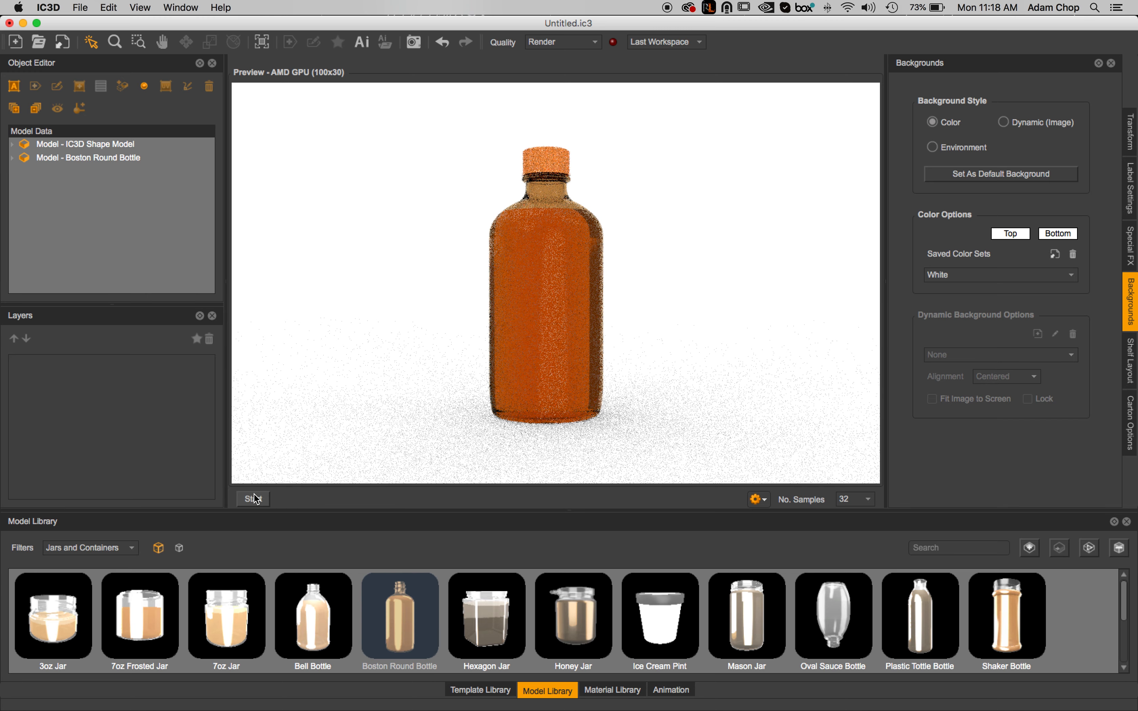
Swap back to the standard render view and select the cap on the bottle.
left_click(151, 6)
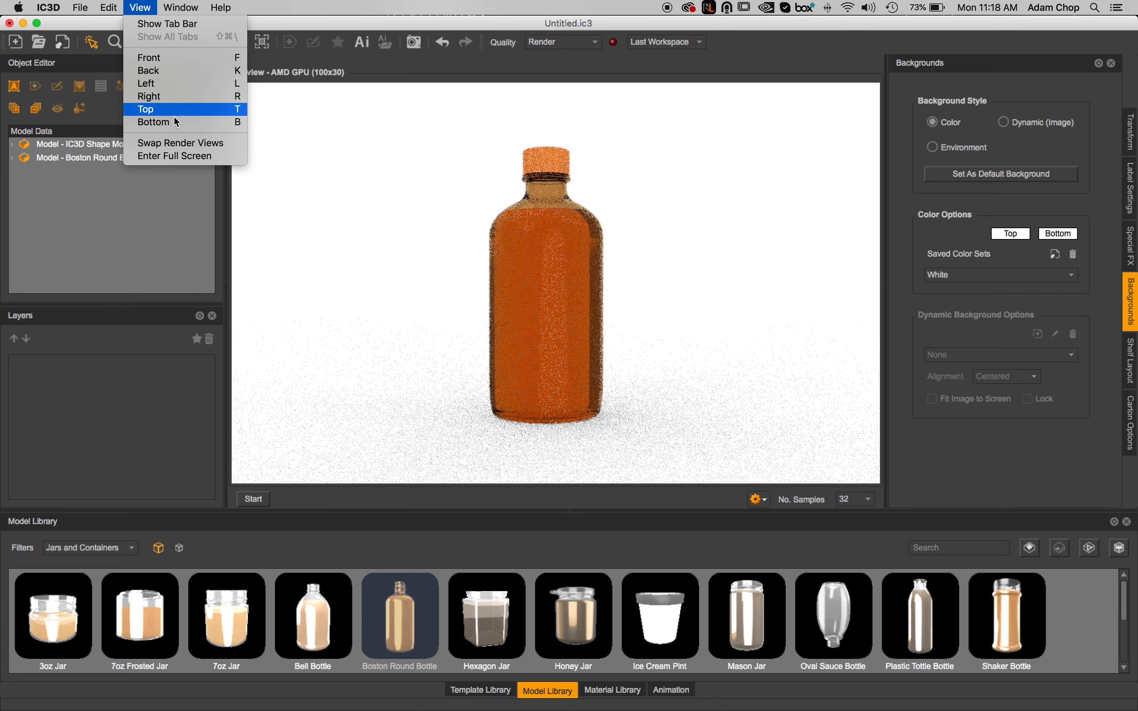
left_click(238, 149)
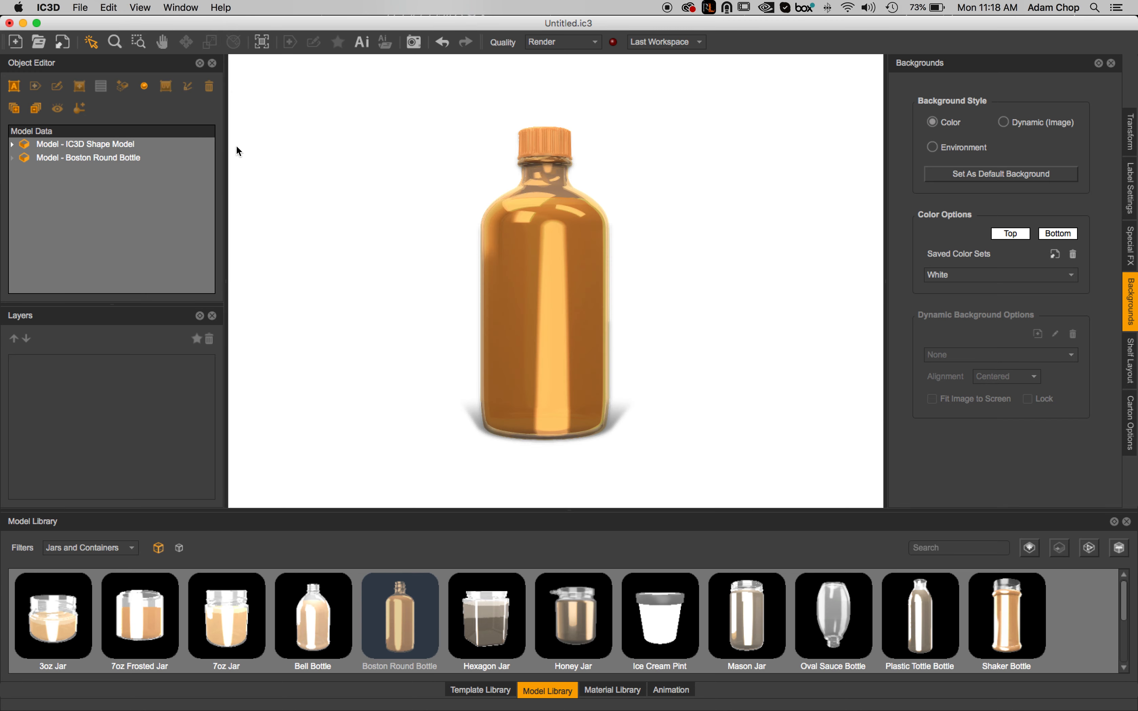
left_click(546, 143)
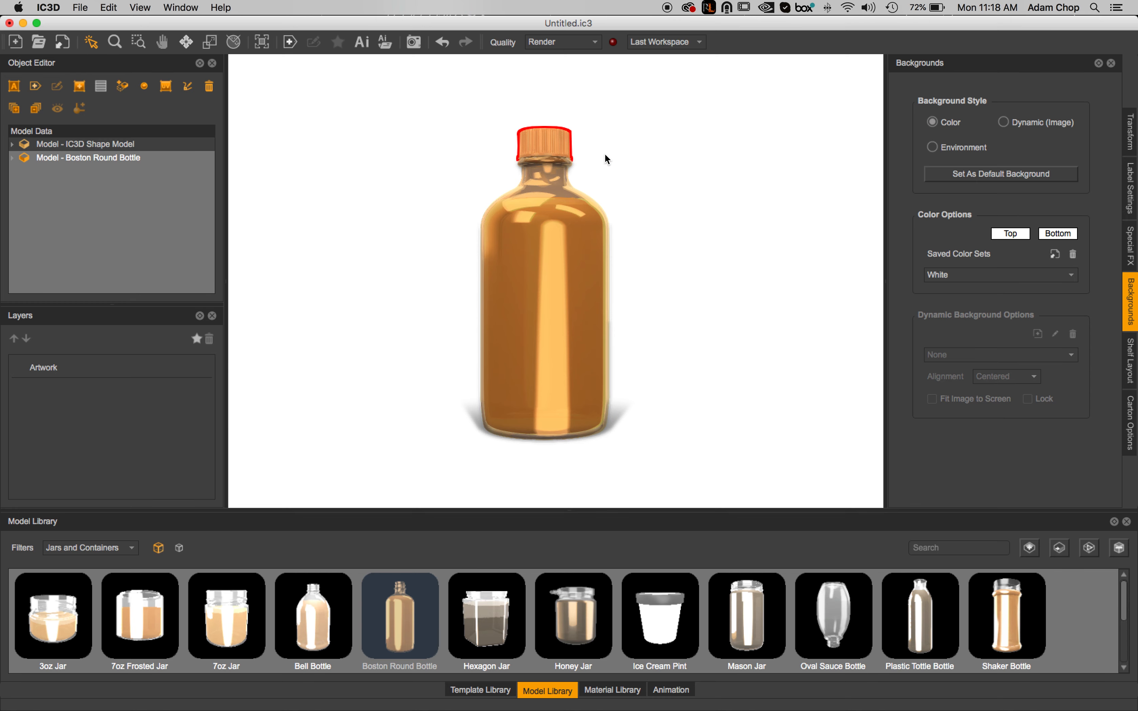